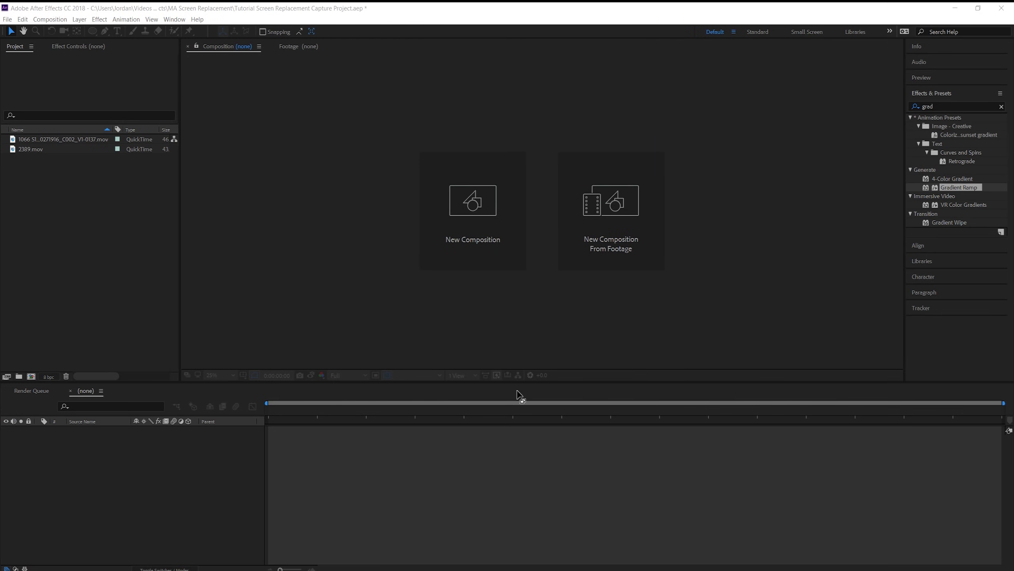
# Build a composition from the green-screen tablet .mov and preview the footage.
pyautogui.click(410, 3)
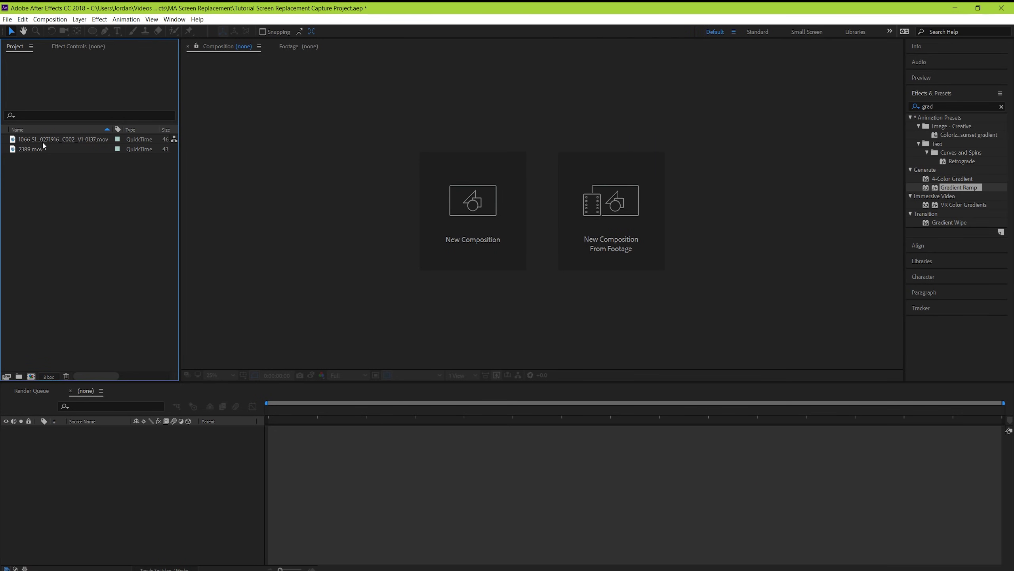
pyautogui.moveTo(42, 141); pyautogui.dragTo(31, 382)
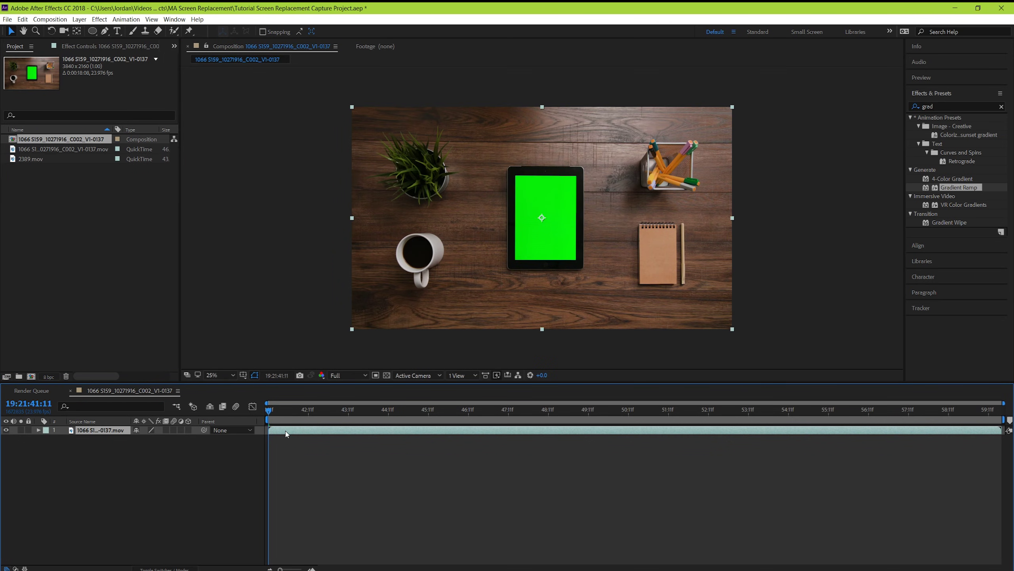
pyautogui.press('space')
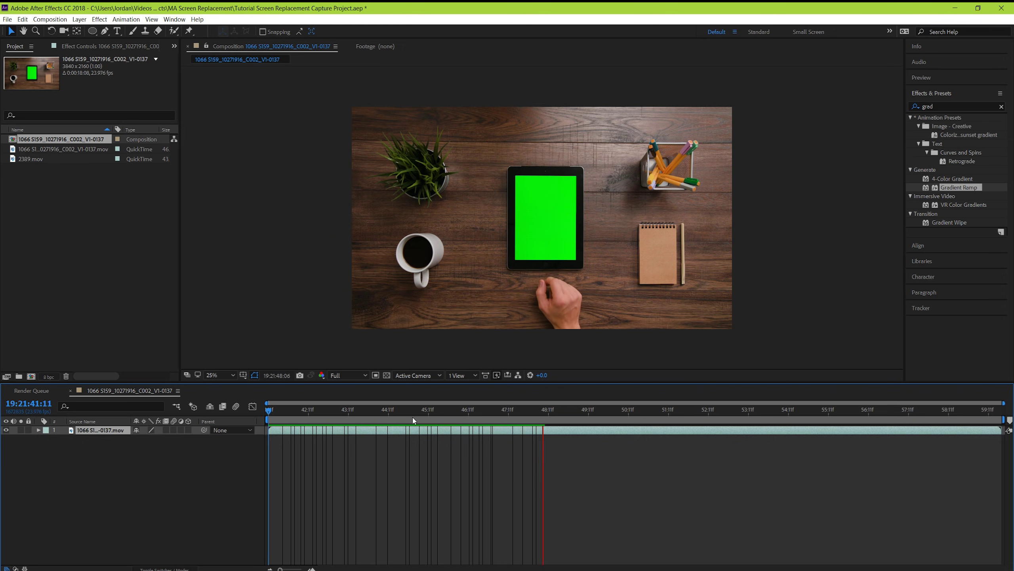
pyautogui.press('space')
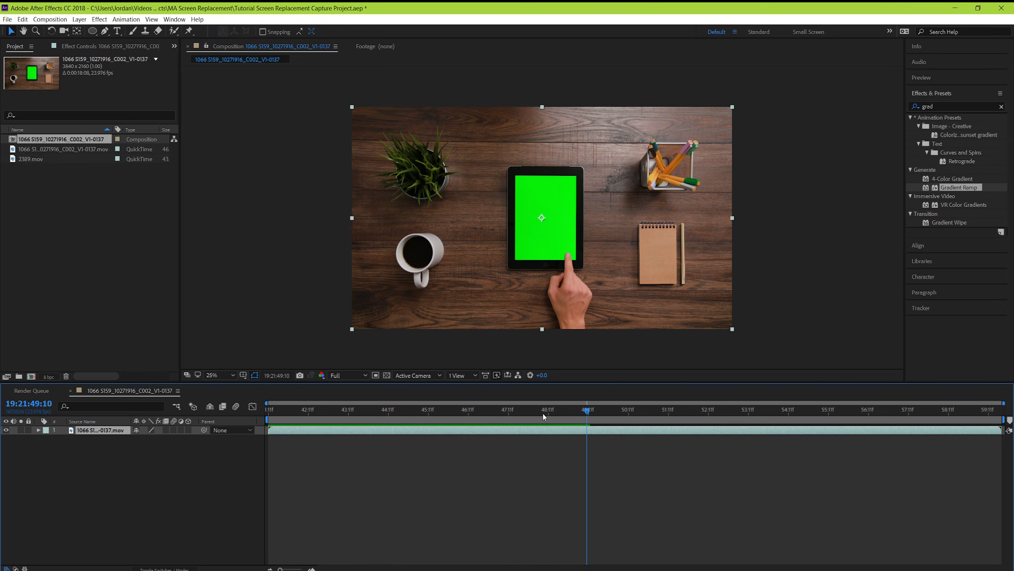
# Trim the work area to the finger-tap stretch around 44:06 and preview it.
pyautogui.moveTo(584, 415); pyautogui.dragTo(387, 429)
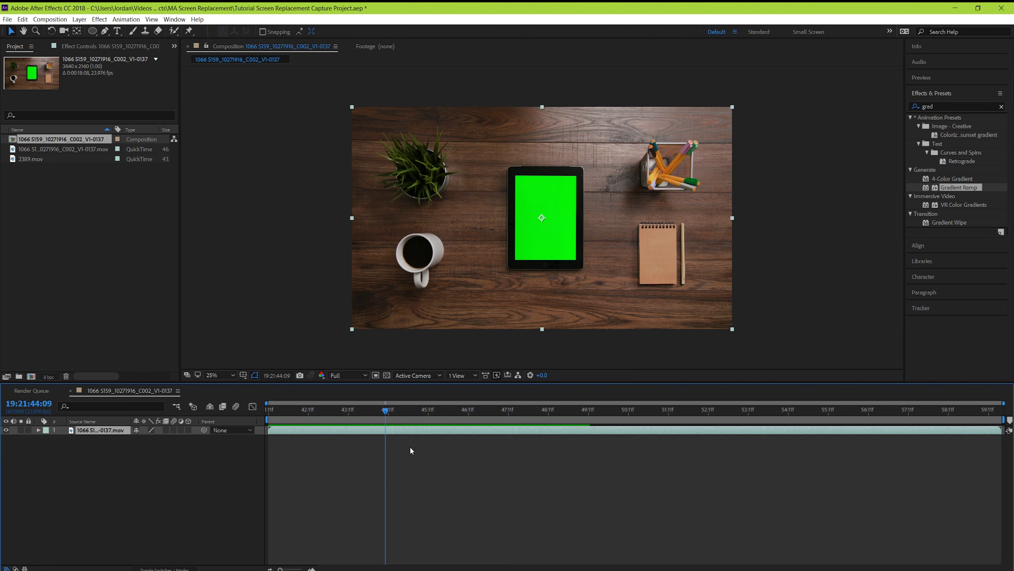
pyautogui.click(380, 412)
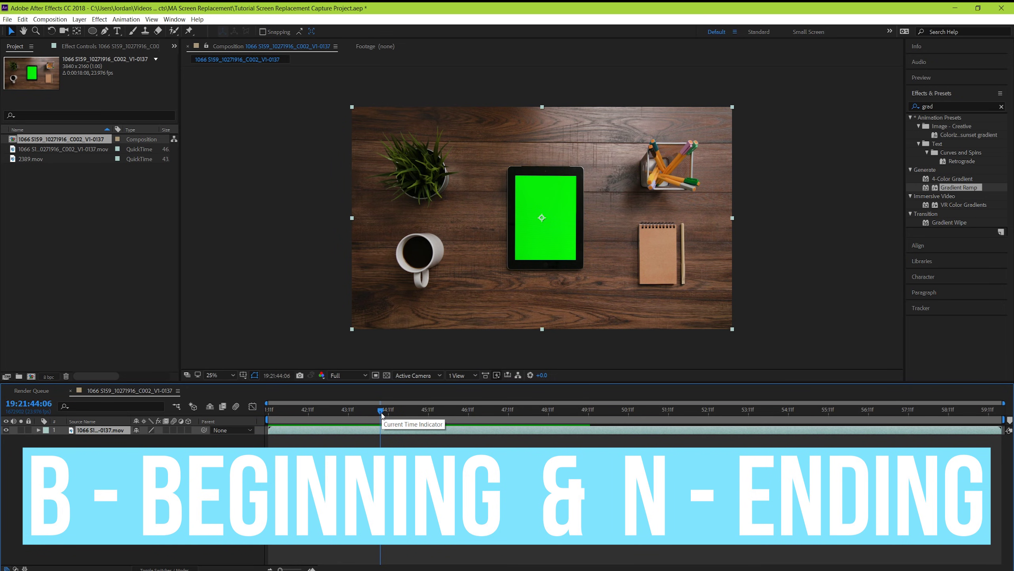
pyautogui.moveTo(383, 416); pyautogui.dragTo(646, 430)
pyautogui.press('n')
pyautogui.press('space')
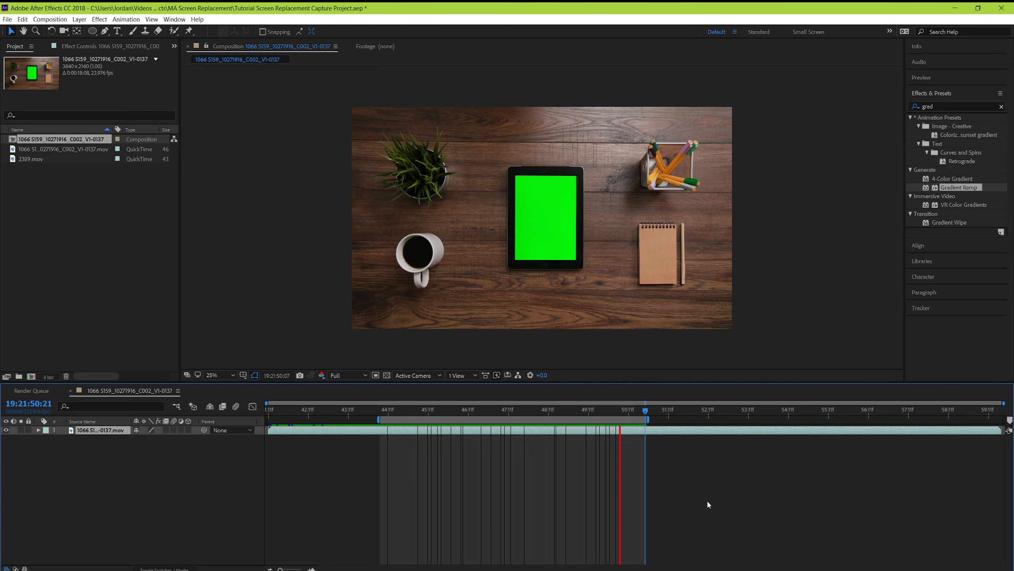
pyautogui.press('space')
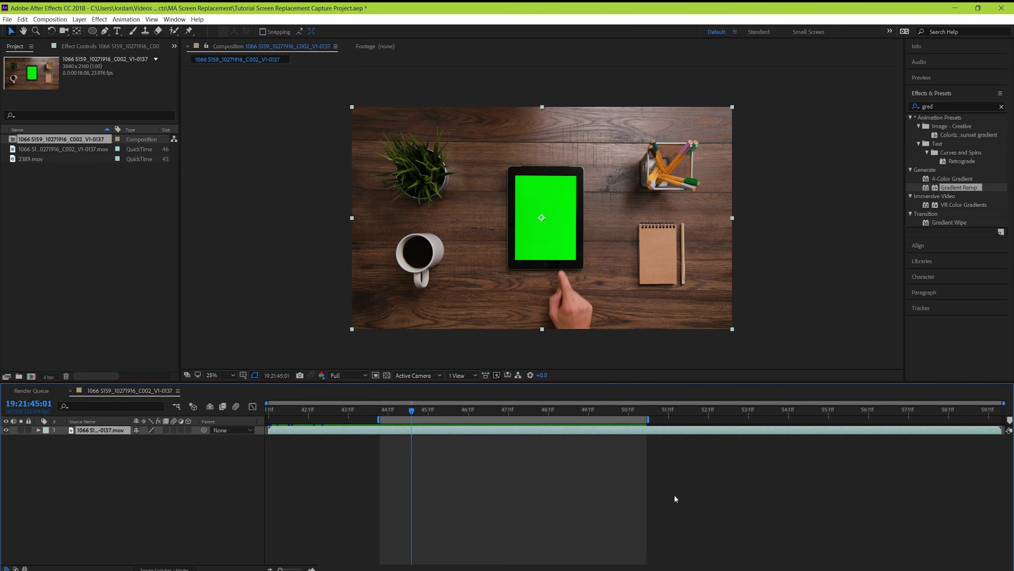
# Start a new composition with aspect ratio unlocked, first entering 1024 × 768.
pyautogui.click(61, 482)
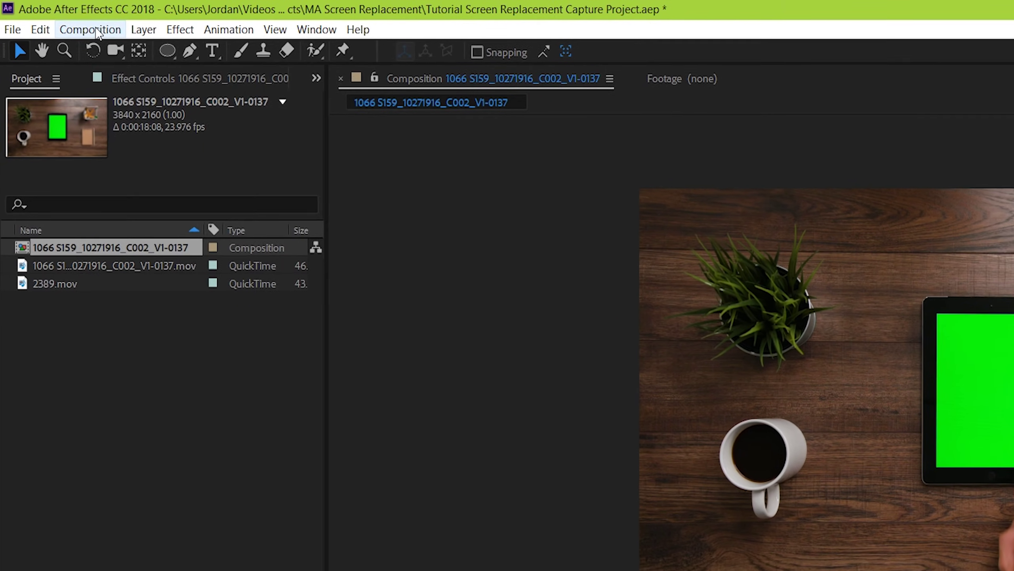
pyautogui.click(50, 19)
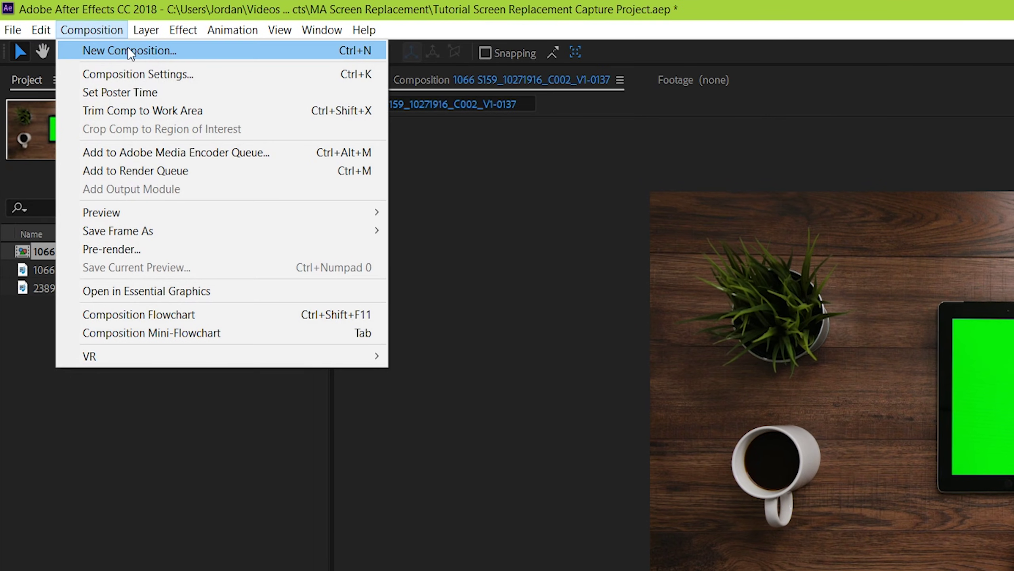
pyautogui.click(128, 48)
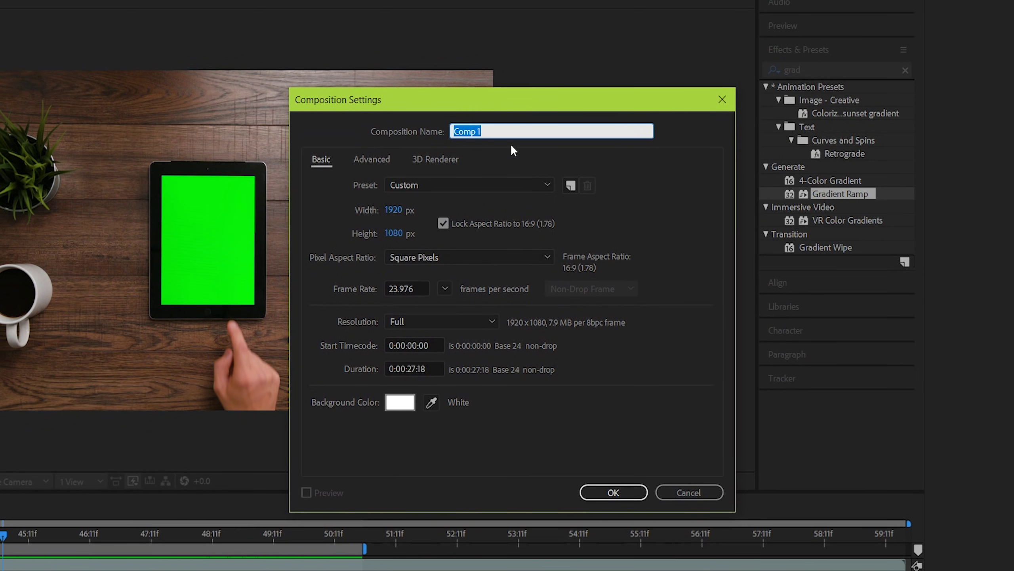
pyautogui.click(444, 224)
pyautogui.click(393, 210)
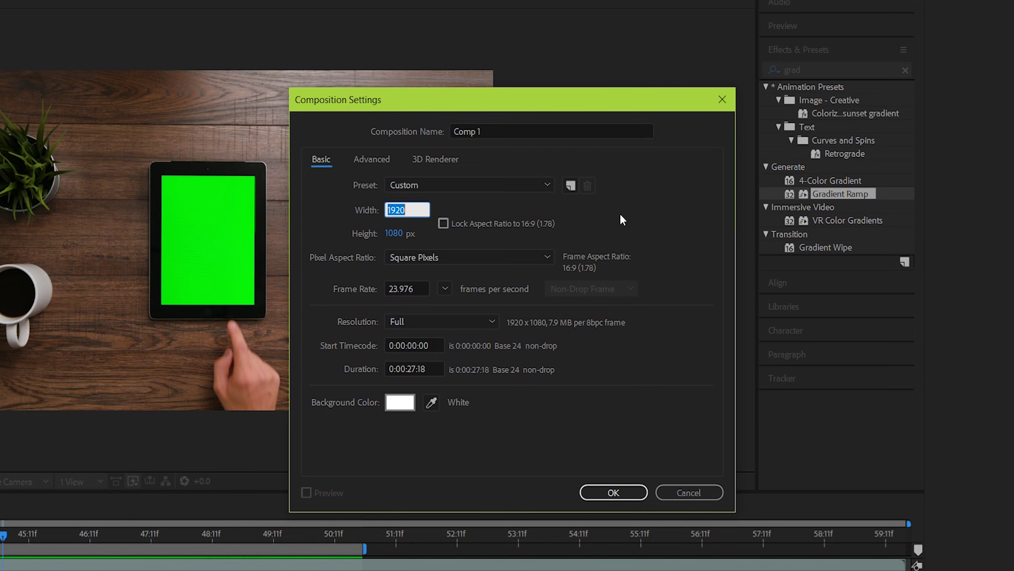
pyautogui.write('1024')
pyautogui.press('Tab')
pyautogui.write('768')
pyautogui.click(448, 235)
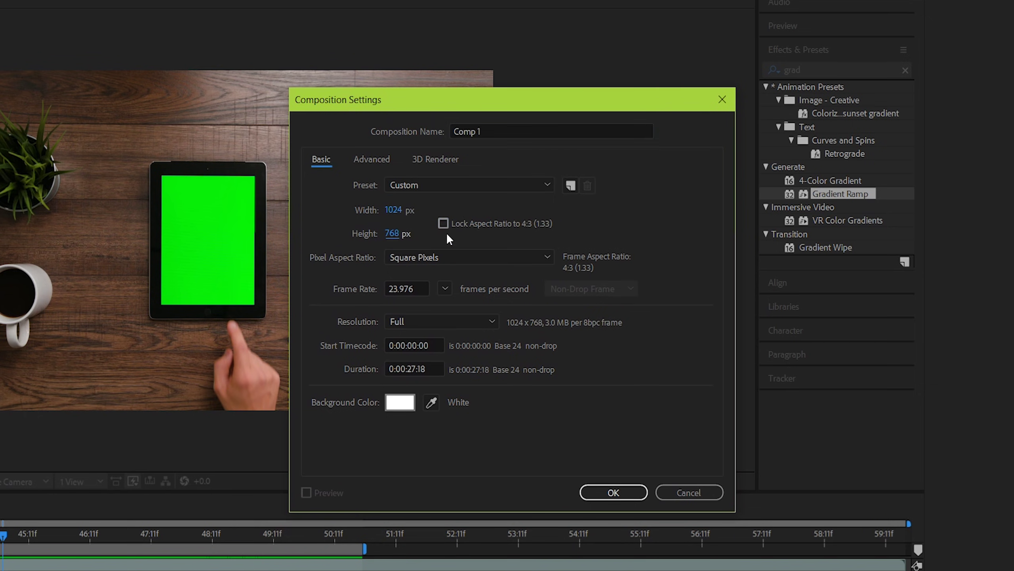
# Correct the size to 768 × 1024, name it Screen Comp and confirm.
pyautogui.click(396, 208)
pyautogui.write('768')
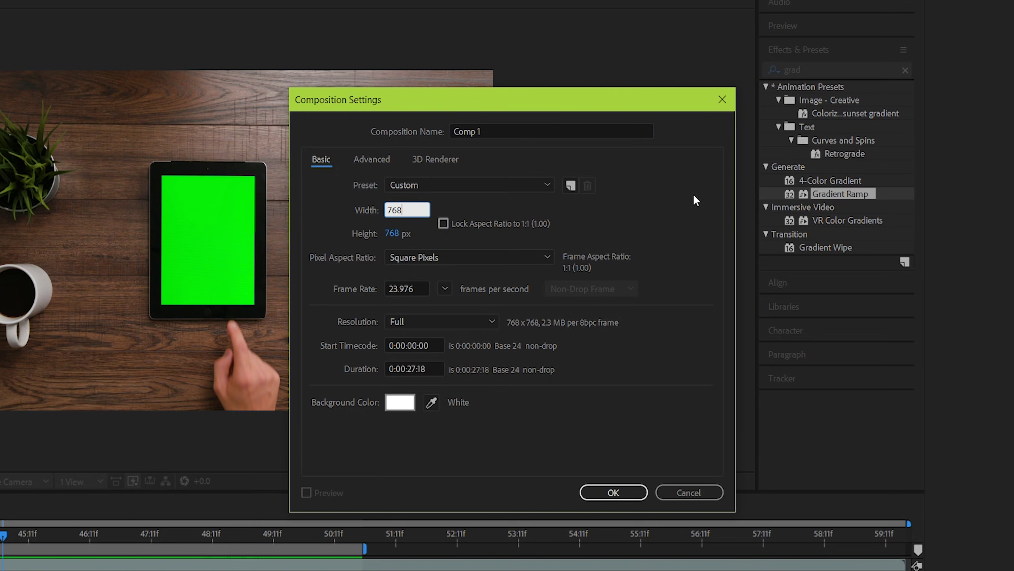
pyautogui.click(397, 233)
pyautogui.write('1024')
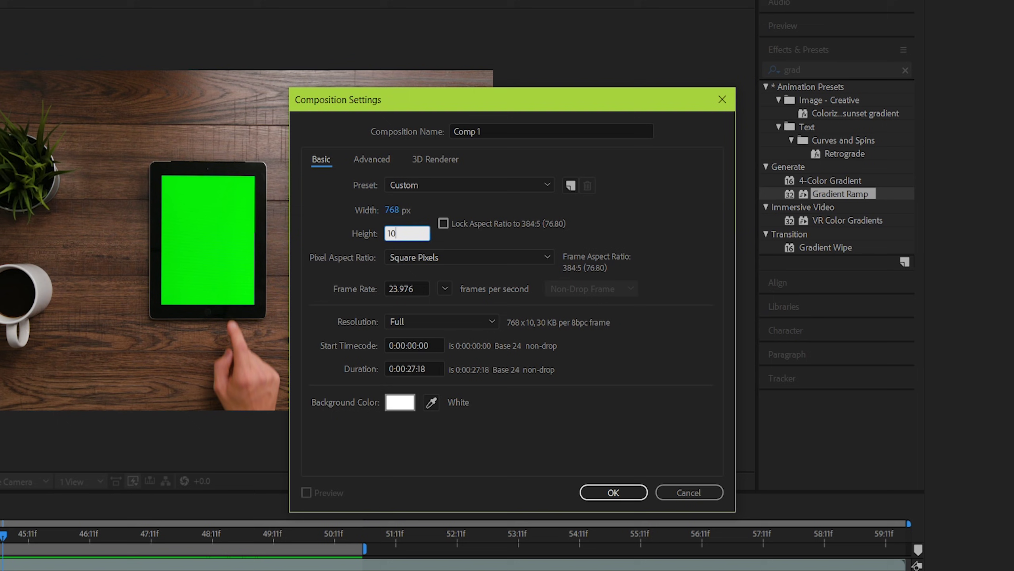
pyautogui.click(579, 227)
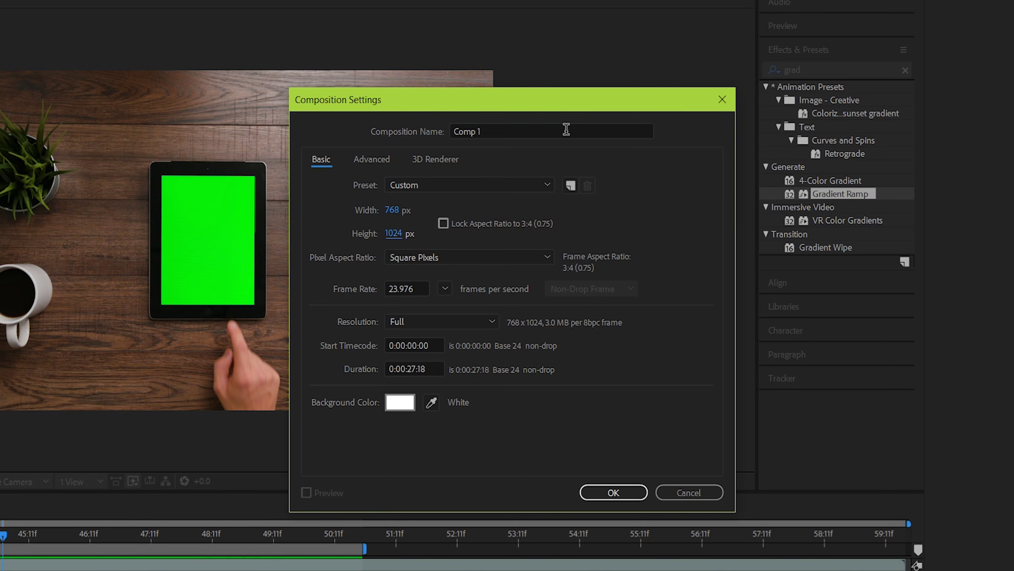
pyautogui.doubleClick(580, 131)
pyautogui.hotkey('ctrl', 'a')
pyautogui.write('Scre')
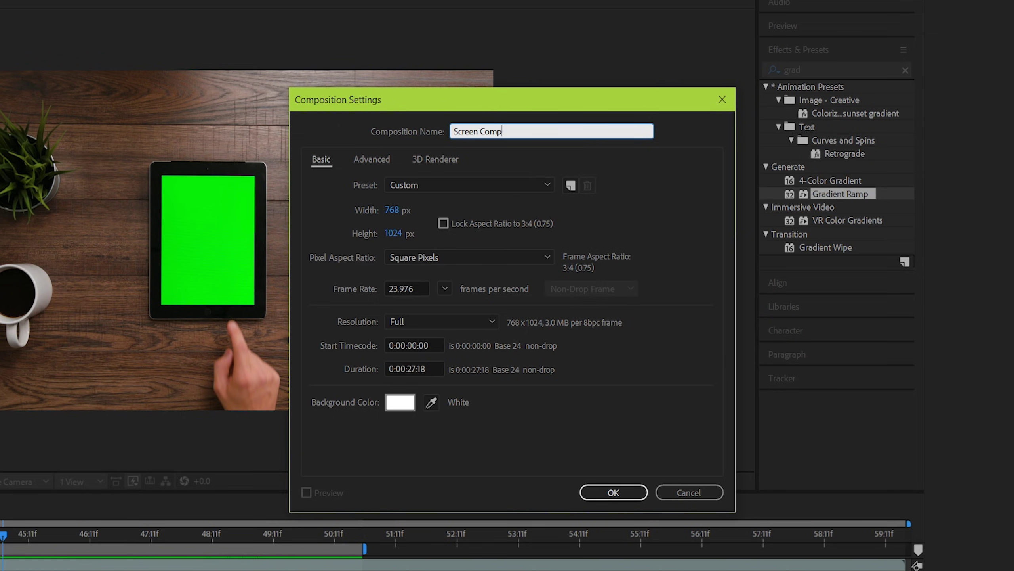
pyautogui.click(613, 492)
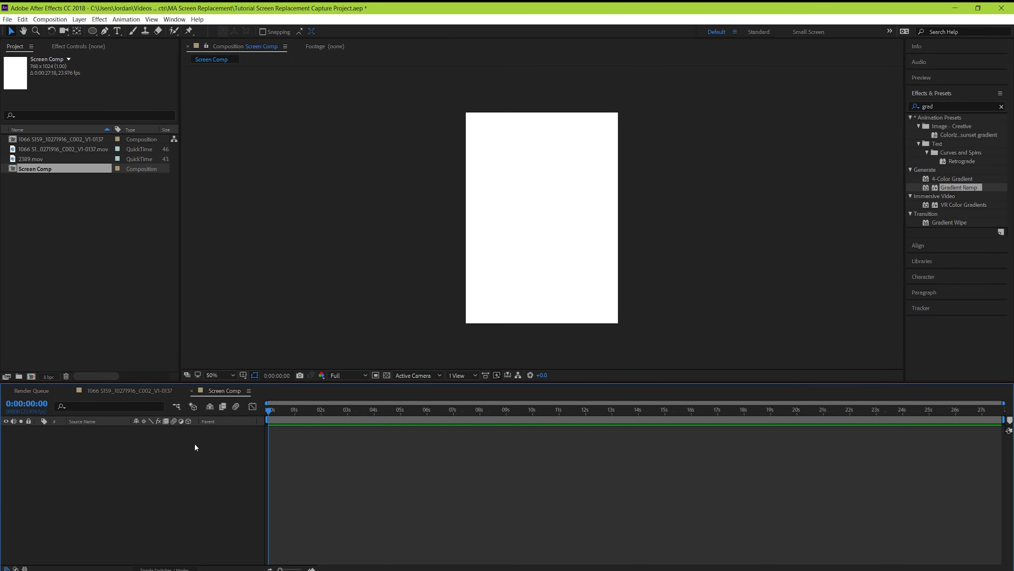
# Add a red FF4F4F solid to Screen Comp, then layer Screen Comp over the tablet footage.
pyautogui.rightClick(149, 466)
pyautogui.moveTo(264, 471)
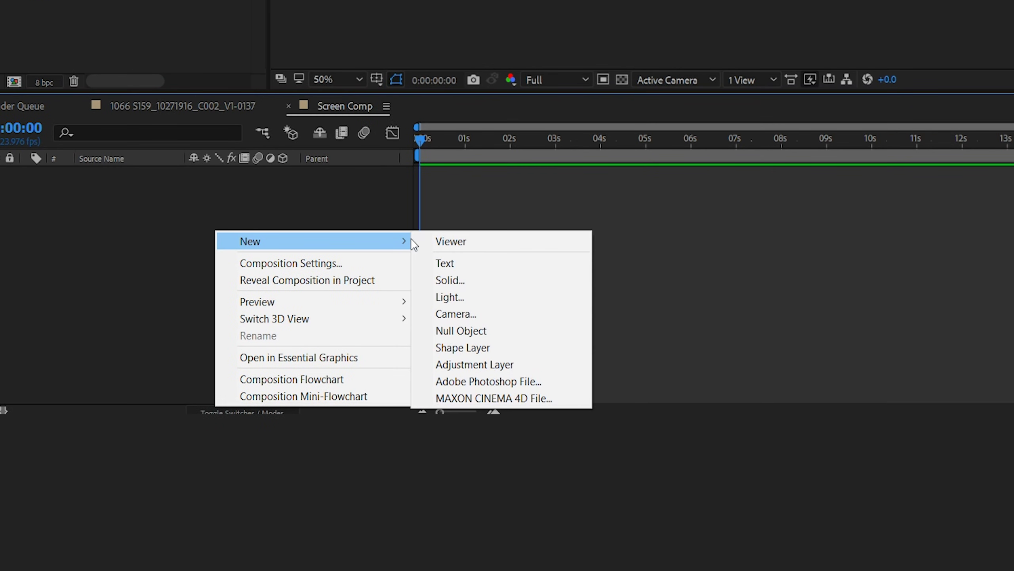
pyautogui.click(451, 280)
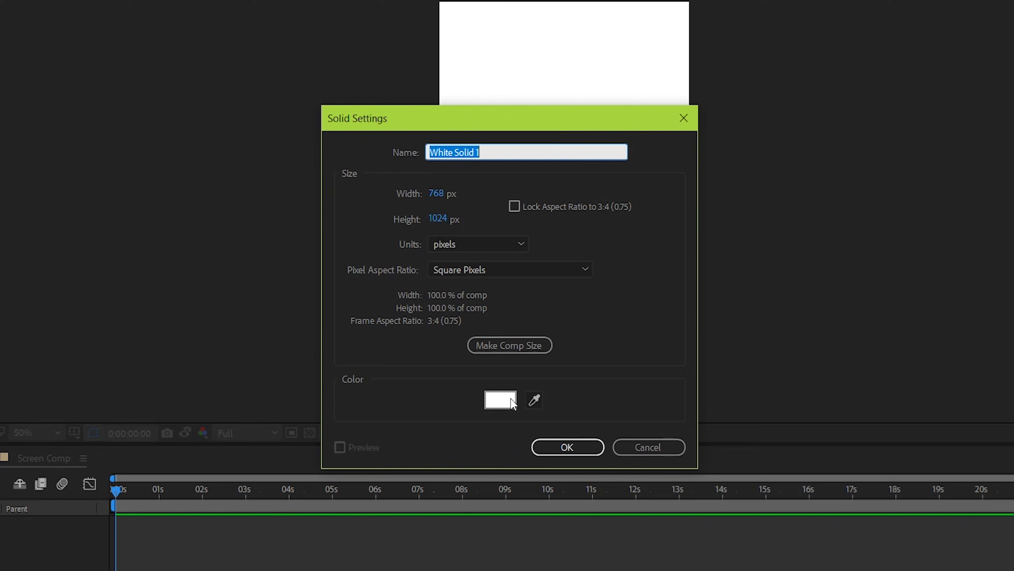
pyautogui.click(501, 399)
pyautogui.moveTo(525, 358); pyautogui.dragTo(553, 276)
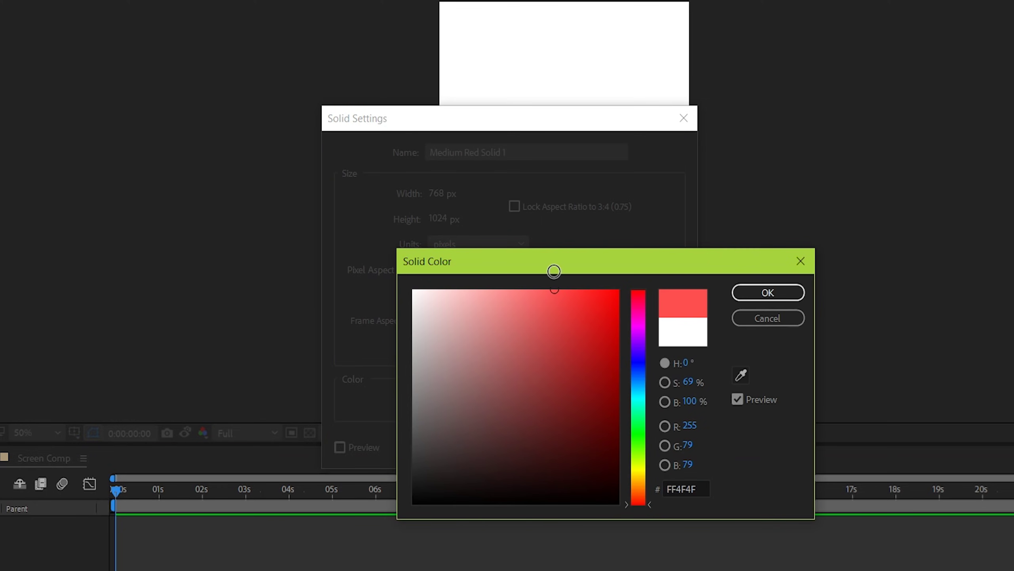
pyautogui.click(756, 296)
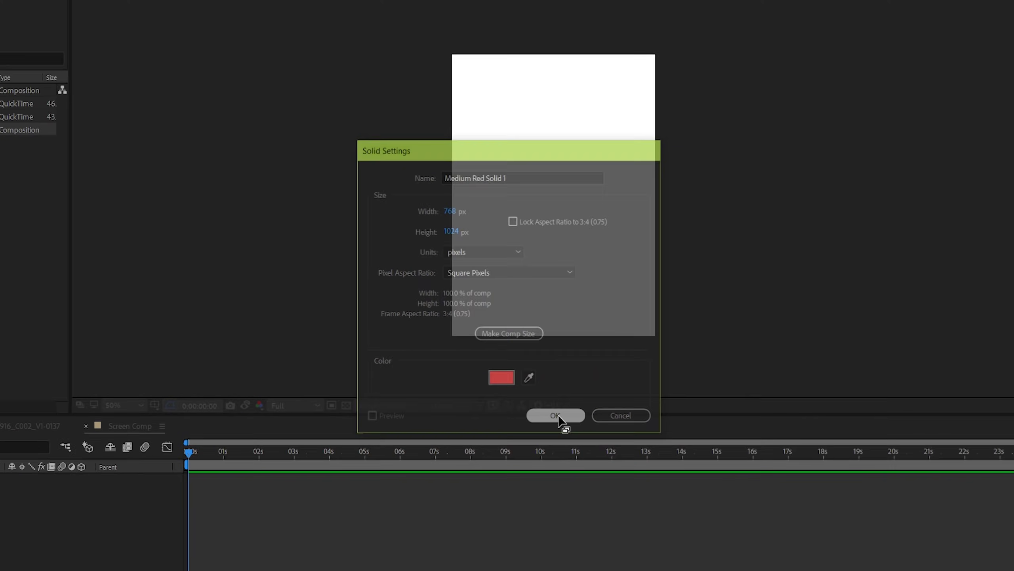
pyautogui.click(567, 446)
pyautogui.click(170, 390)
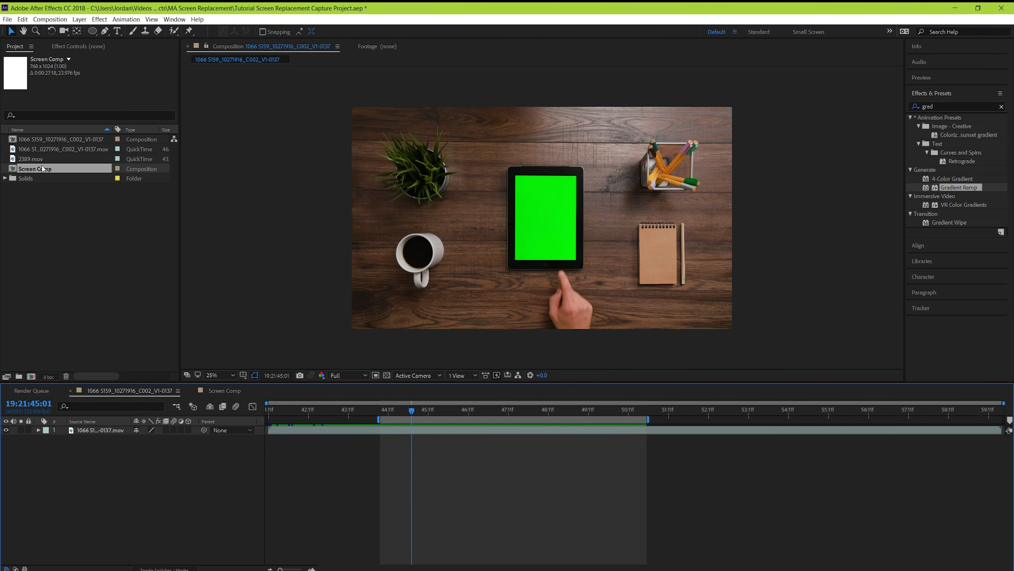
pyautogui.moveTo(41, 168); pyautogui.dragTo(92, 428)
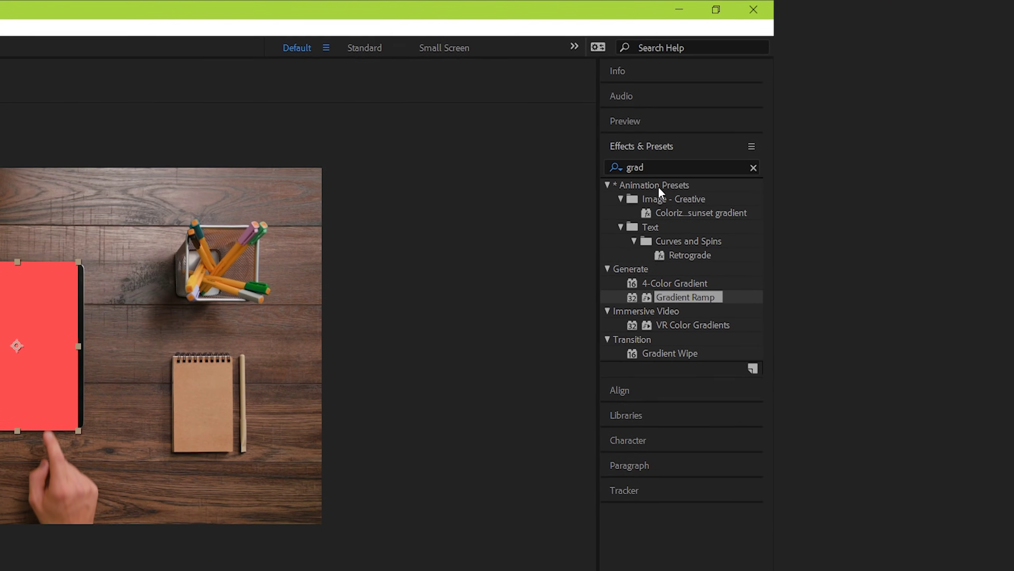
# Apply the Corner Pin effect to the Screen Comp layer.
pyautogui.doubleClick(949, 107)
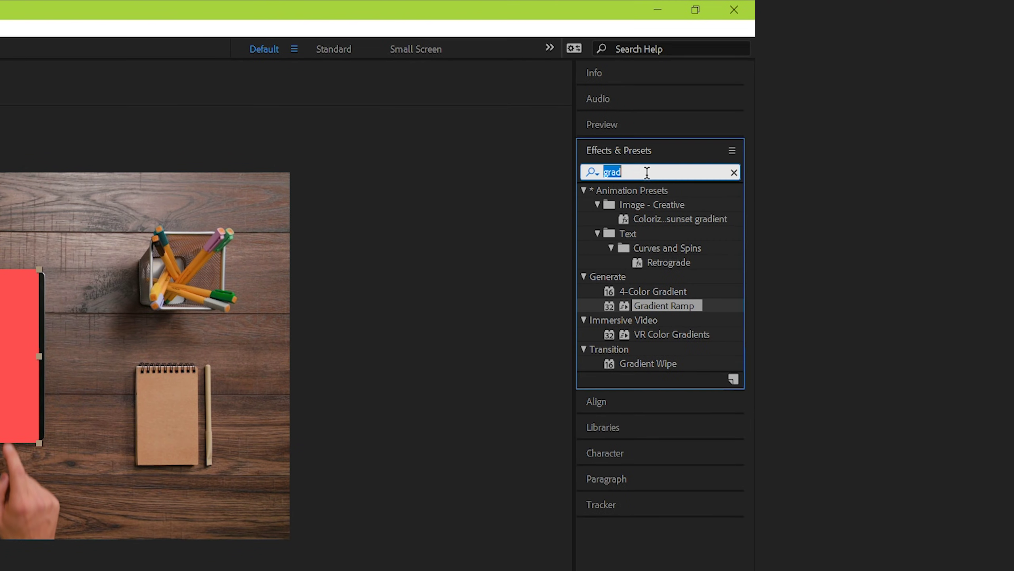
pyautogui.write('corner')
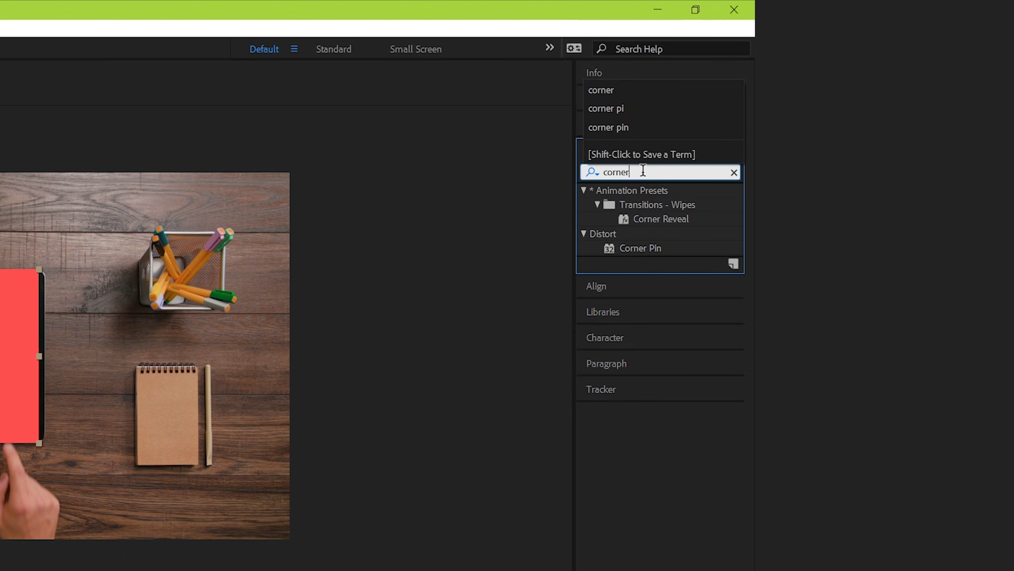
pyautogui.moveTo(647, 247); pyautogui.dragTo(0, 570)
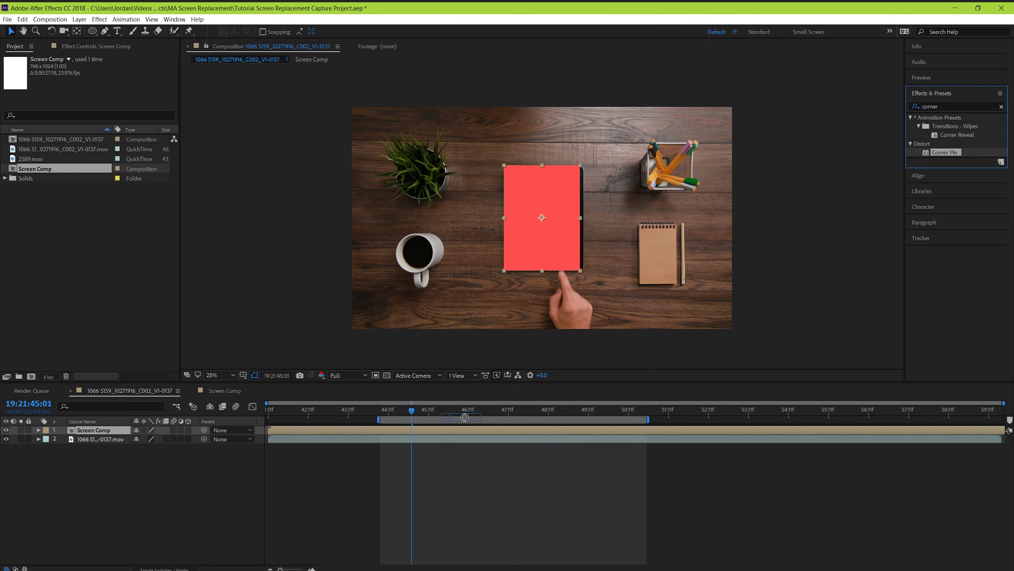
pyautogui.moveTo(464, 417); pyautogui.dragTo(436, 429)
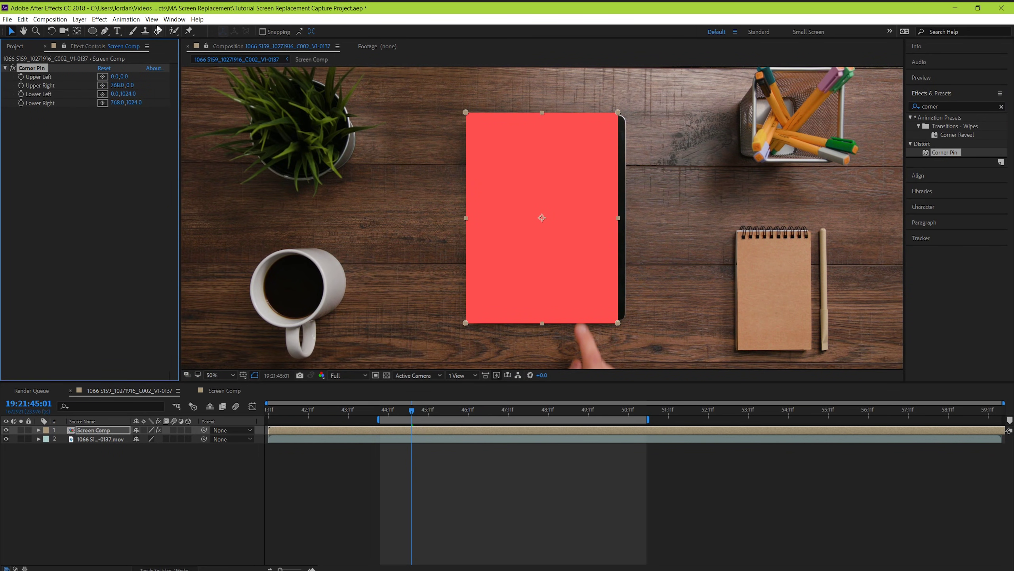
# Drag the four corner pins onto the tablet screen's corners.
pyautogui.click(151, 19)
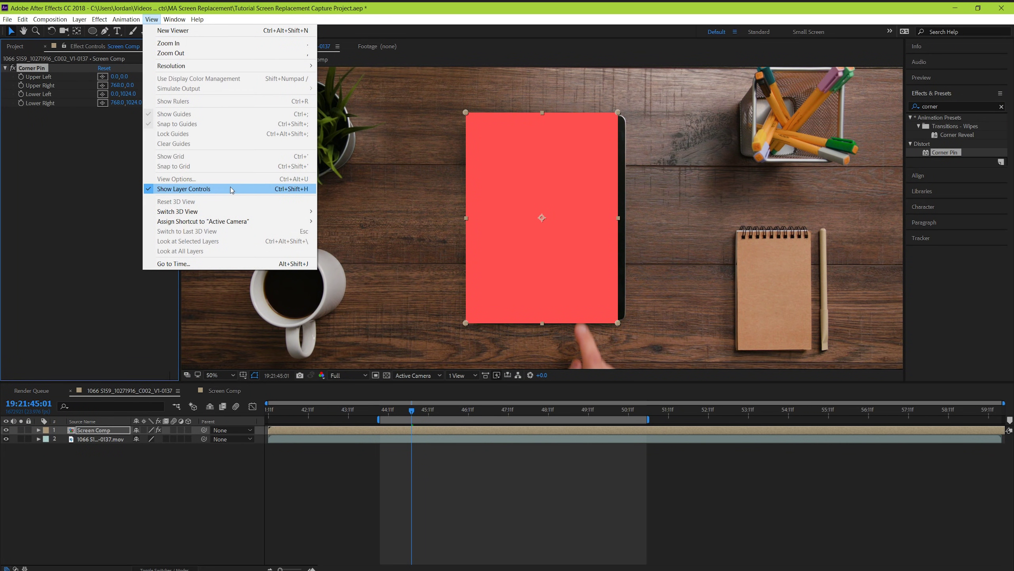
pyautogui.click(460, 429)
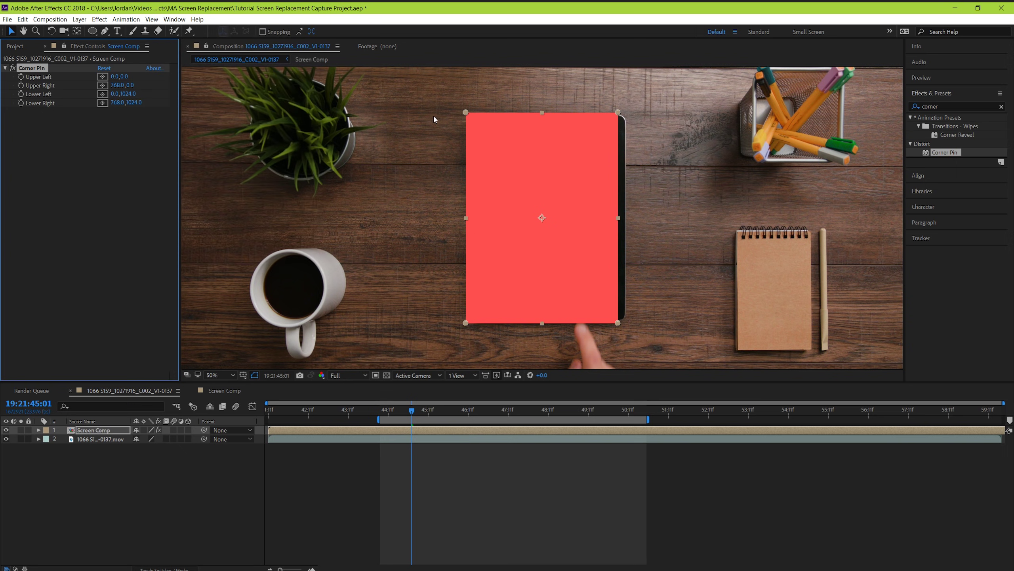
pyautogui.moveTo(465, 112); pyautogui.dragTo(489, 133)
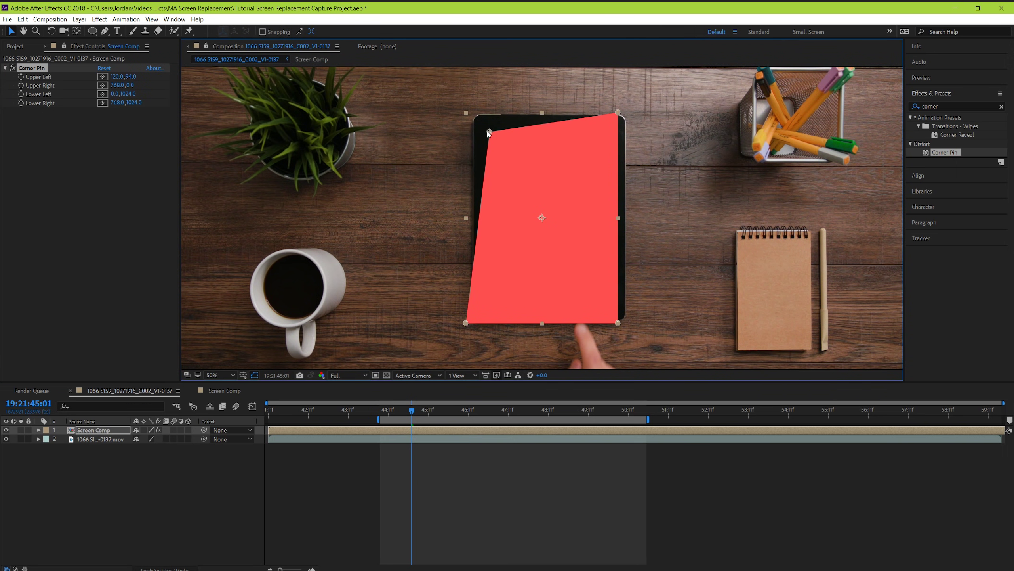
pyautogui.moveTo(617, 113); pyautogui.dragTo(610, 134)
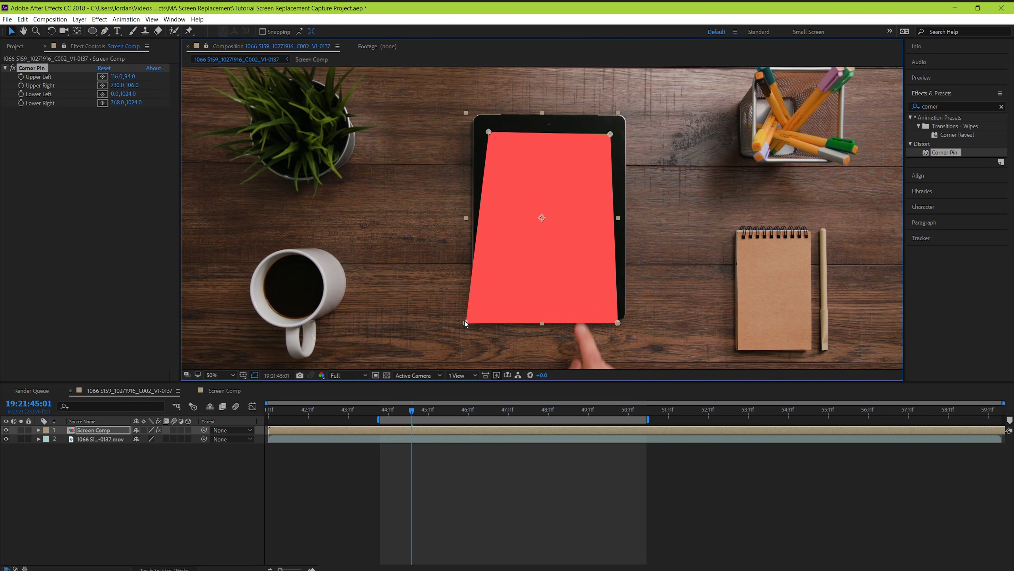
pyautogui.moveTo(465, 322); pyautogui.dragTo(484, 312)
pyautogui.moveTo(619, 326); pyautogui.dragTo(615, 313)
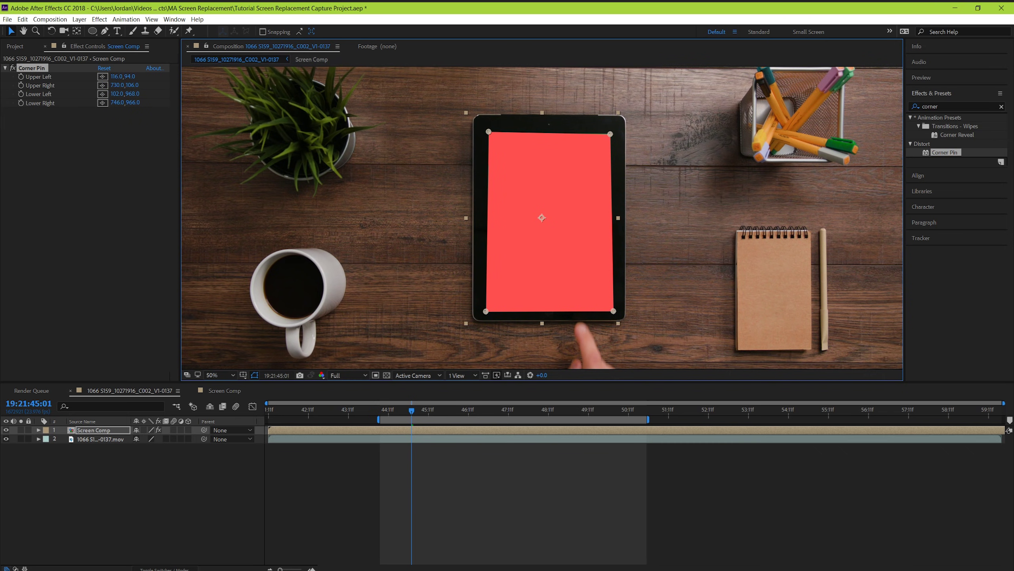
pyautogui.click(103, 432)
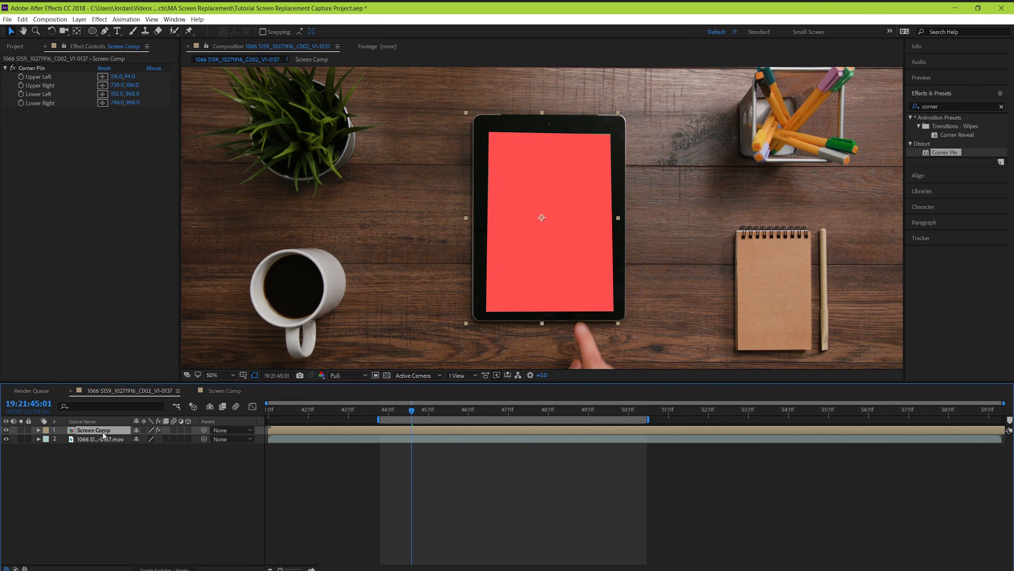
# Lower Screen Comp's opacity and refine the corner pins until the red edges disappear.
pyautogui.click(39, 430)
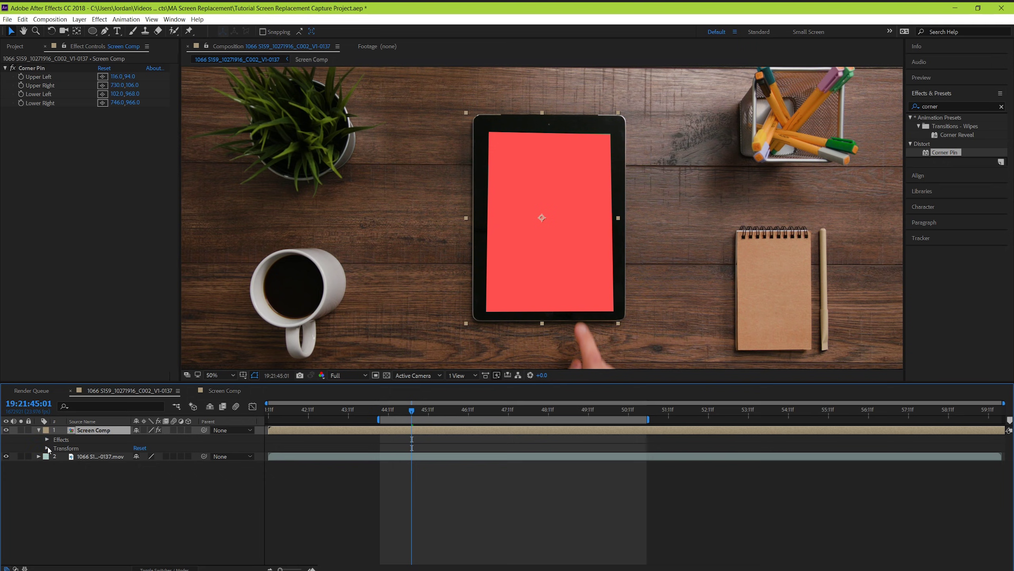
pyautogui.click(47, 448)
pyautogui.moveTo(135, 494); pyautogui.dragTo(124, 494)
pyautogui.scroll(2, 547, 321)
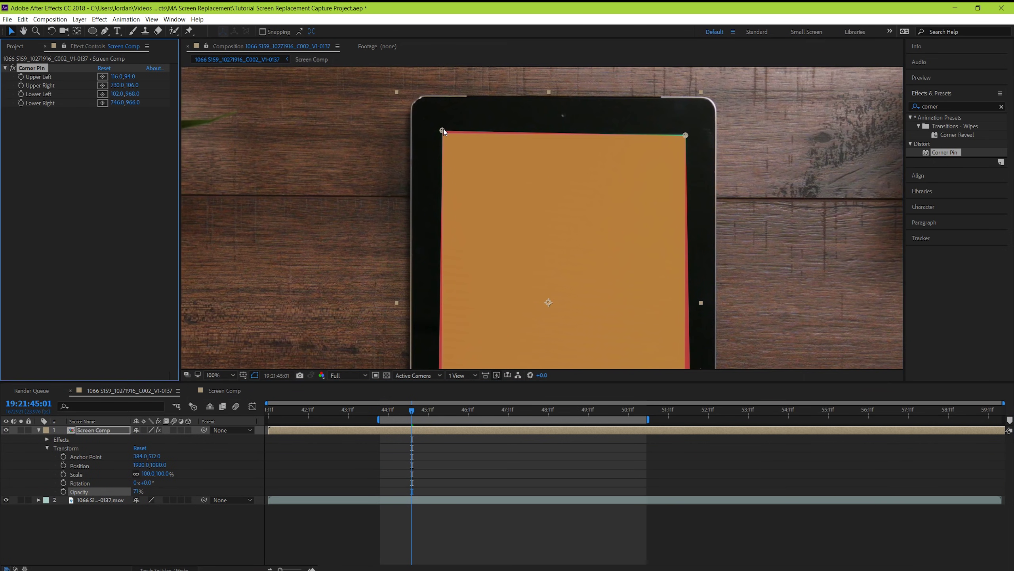
pyautogui.moveTo(444, 128); pyautogui.dragTo(444, 131)
pyautogui.moveTo(685, 136); pyautogui.dragTo(686, 134)
pyautogui.moveTo(663, 344); pyautogui.dragTo(645, 125)
pyautogui.moveTo(420, 267); pyautogui.dragTo(424, 246)
pyautogui.moveTo(674, 264); pyautogui.dragTo(667, 245)
pyautogui.scroll(-2, 531, 352)
pyautogui.click(407, 505)
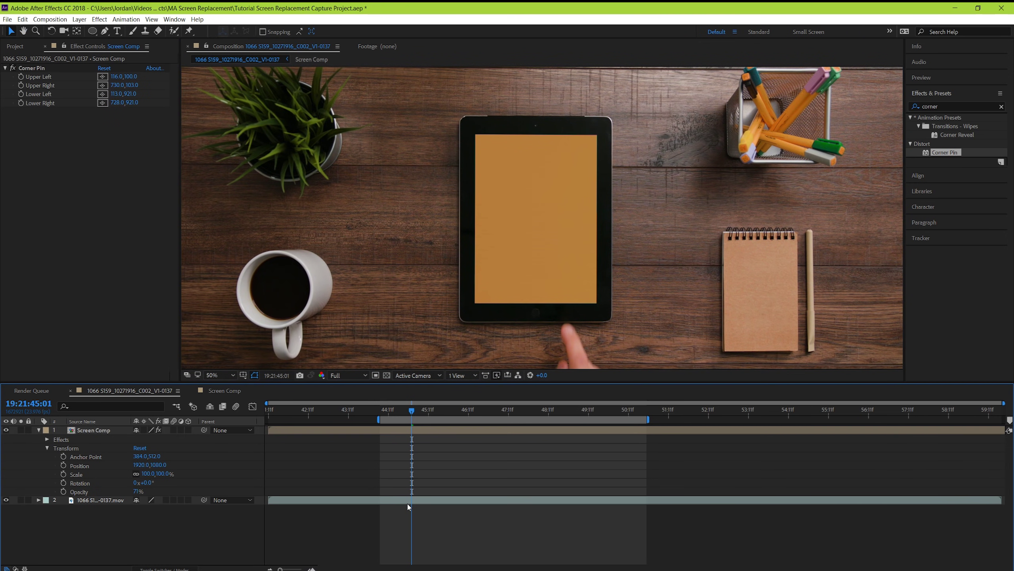
# Set the Screen Comp layer's scale to 100.5%.
pyautogui.click(97, 430)
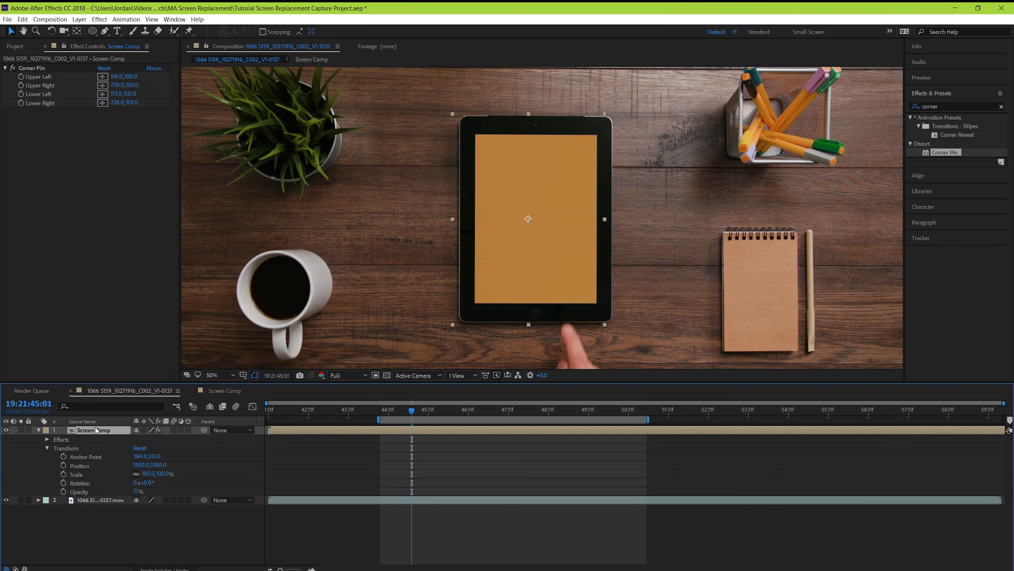
pyautogui.click(143, 475)
pyautogui.write('100')
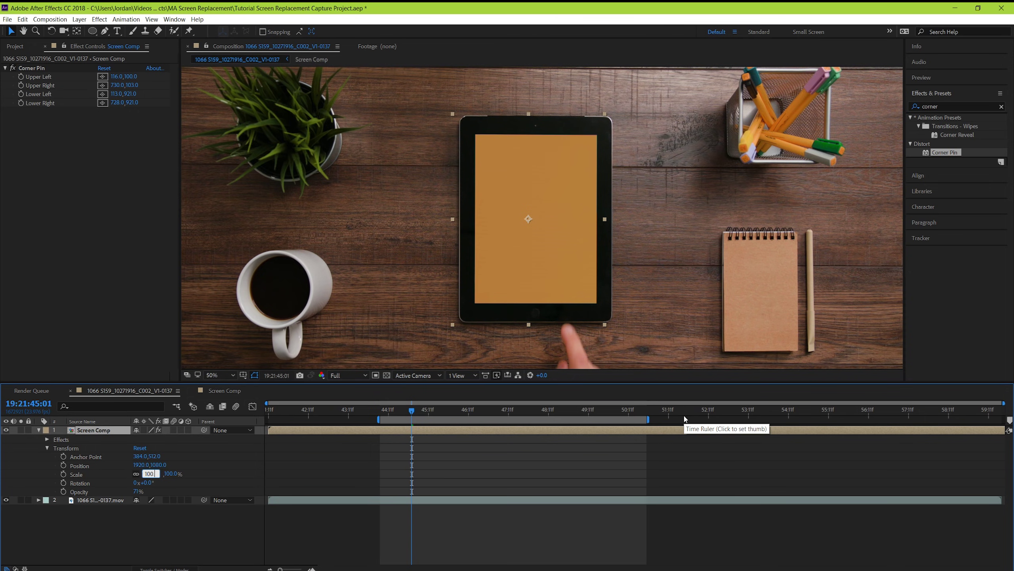
pyautogui.write('.5')
pyautogui.press('Return')
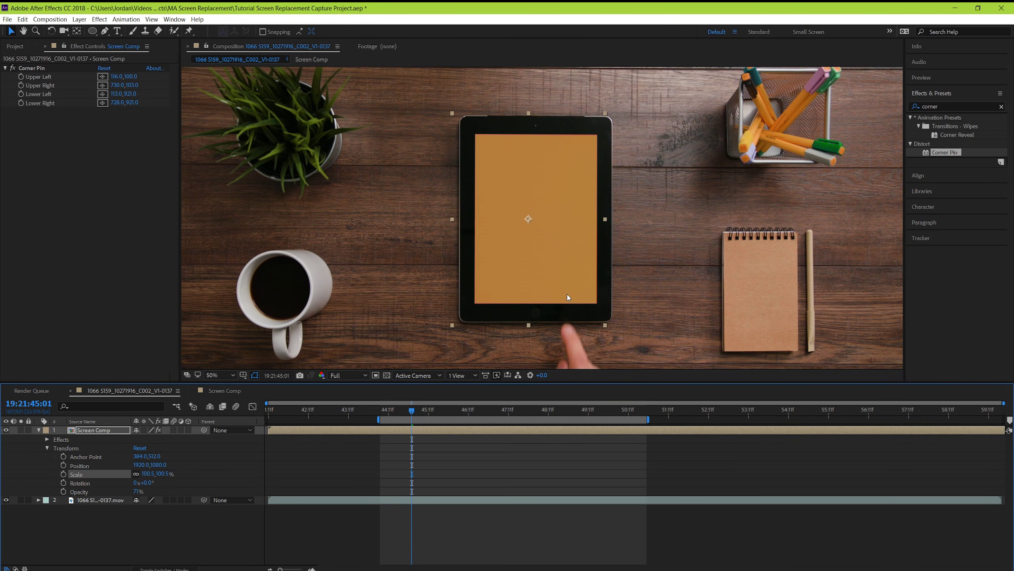
# Check the screen edges up close, restore opacity to 100%, and open Screen Comp.
pyautogui.press('.')
pyautogui.press('.')
pyautogui.press(',')
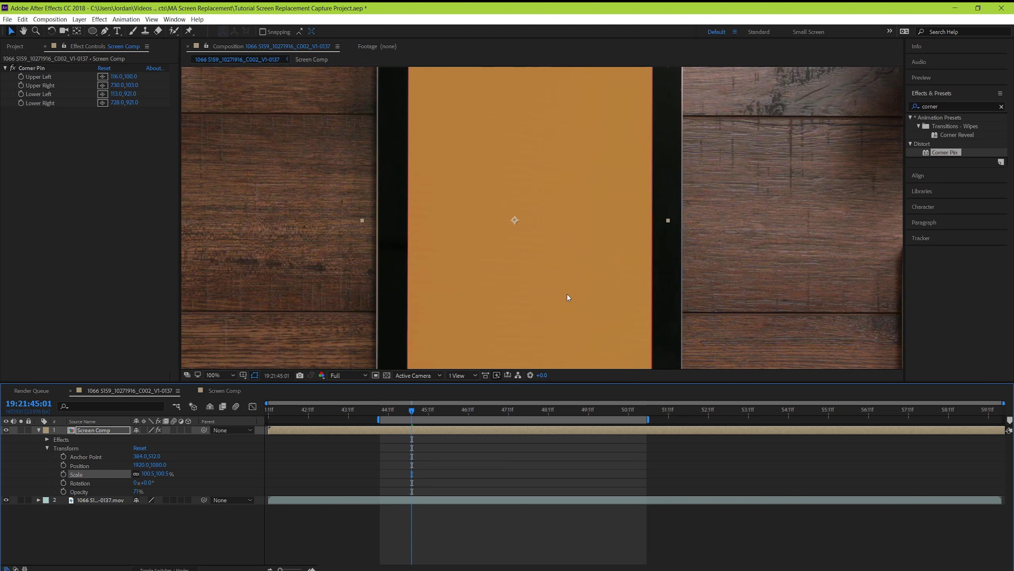
pyautogui.press('h')
pyautogui.moveTo(578, 272); pyautogui.dragTo(573, 251)
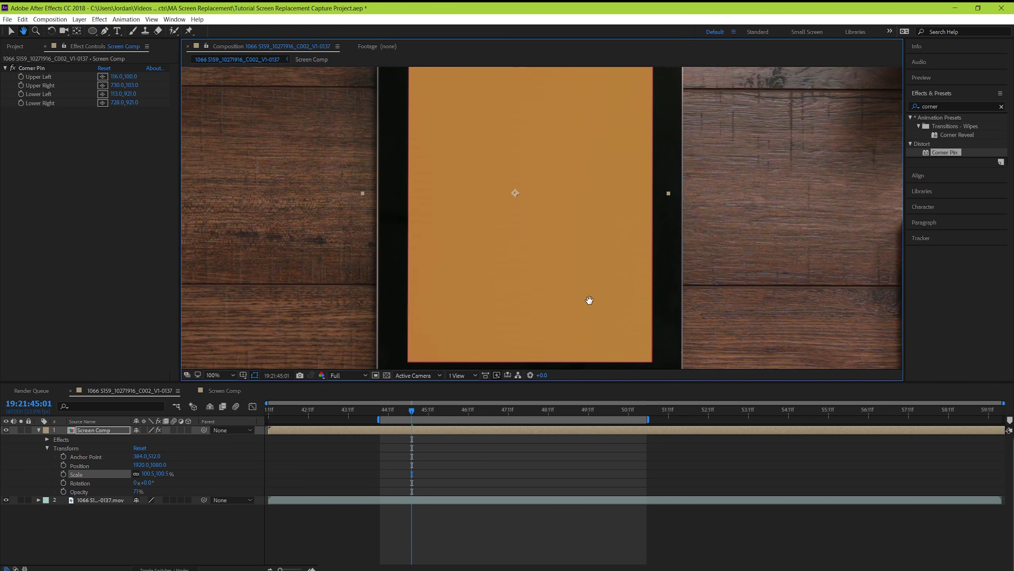
pyautogui.press(',')
pyautogui.press(',')
pyautogui.press('v')
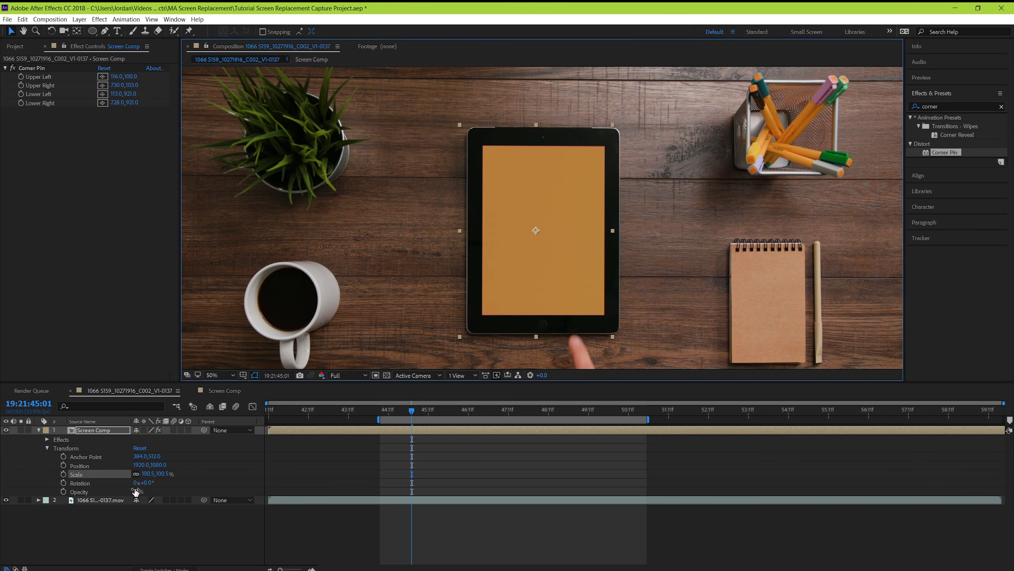
pyautogui.moveTo(136, 492); pyautogui.dragTo(281, 503)
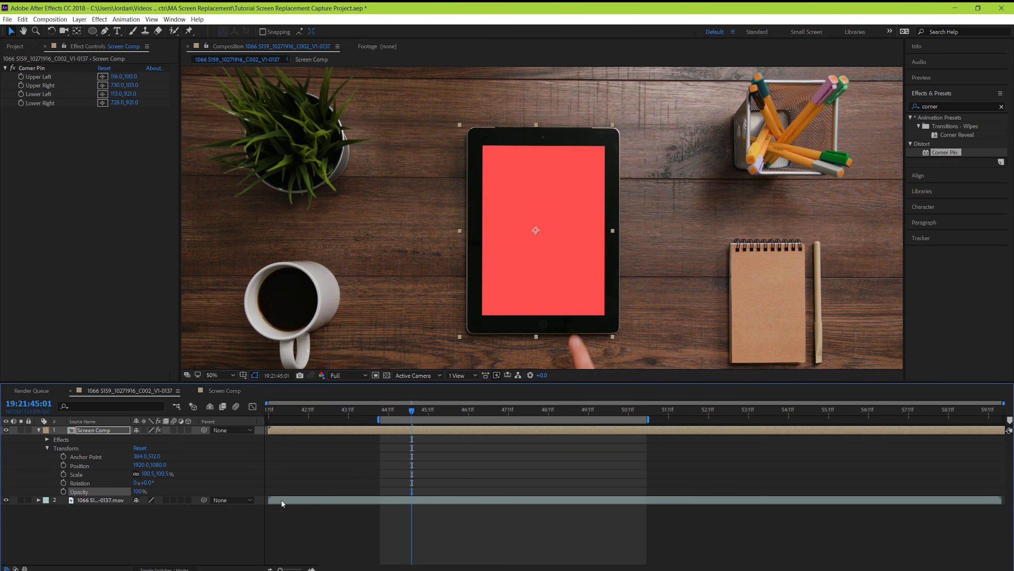
pyautogui.doubleClick(415, 429)
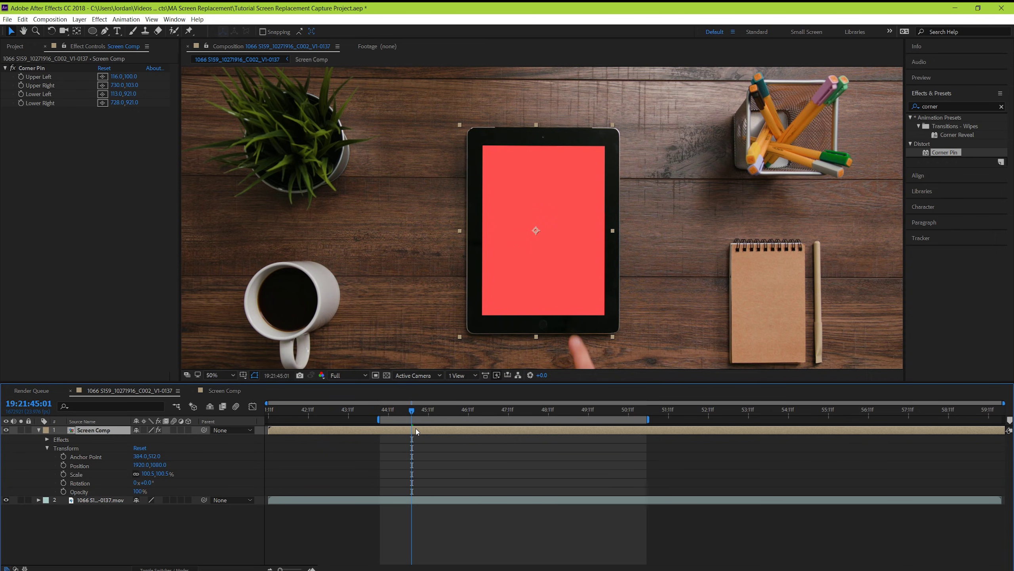
# Import the dog photo and add it as a layer in Screen Comp.
pyautogui.click(4, 49)
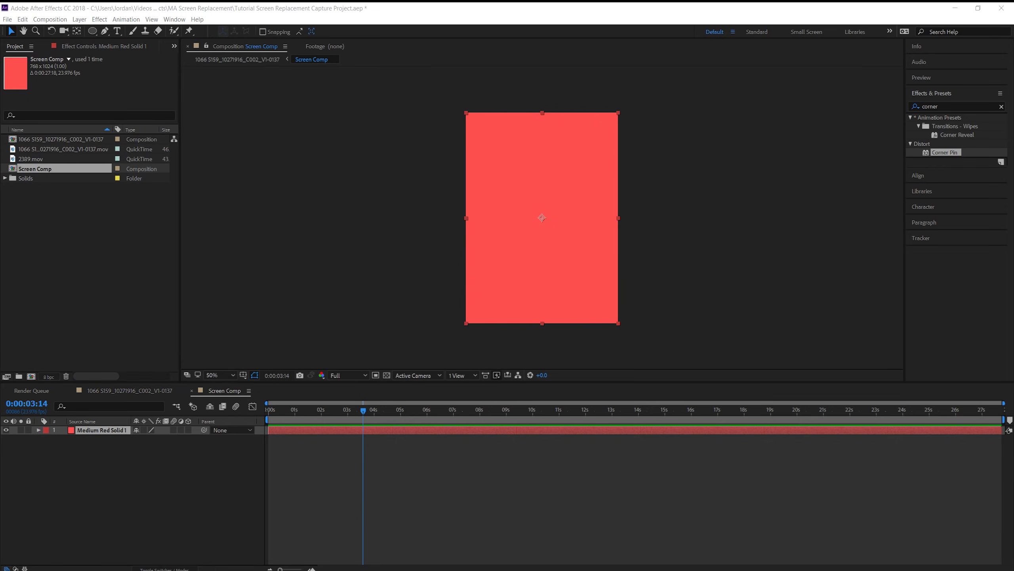
pyautogui.moveTo(461, 349); pyautogui.dragTo(169, 336)
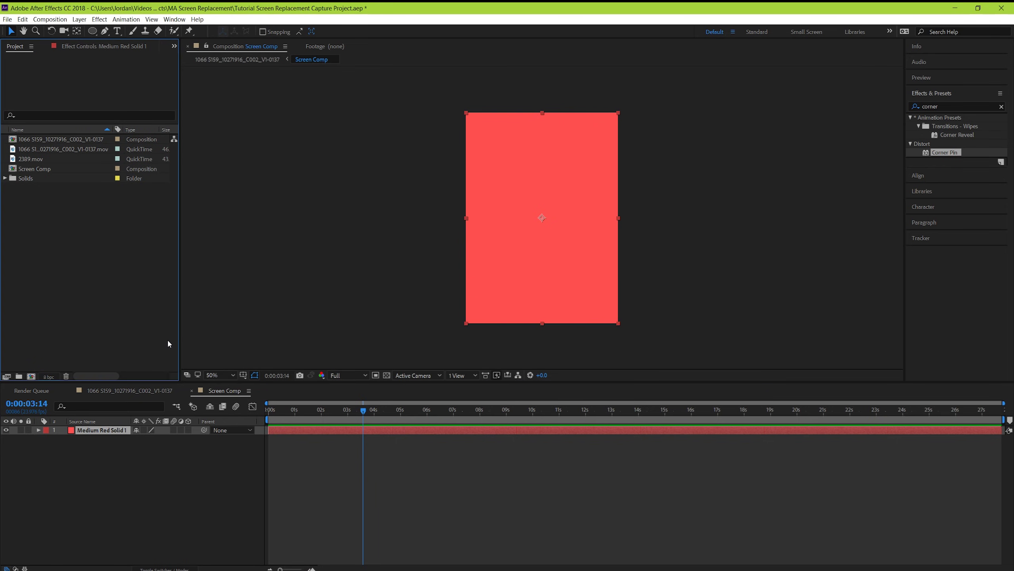
pyautogui.moveTo(44, 169); pyautogui.dragTo(88, 431)
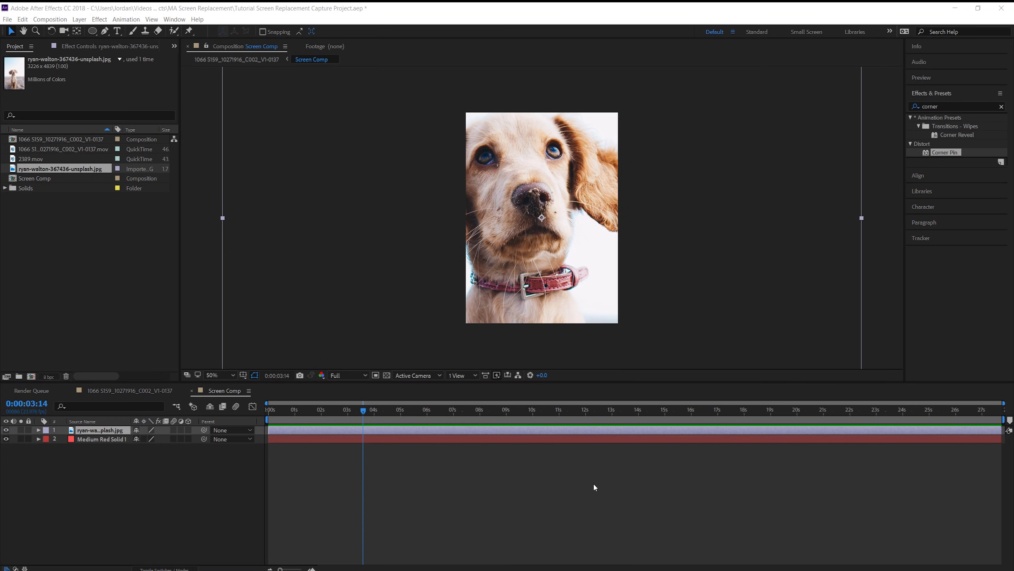
# Scale the dog photo to 27%, nudge it upward, and hide the red solid.
pyautogui.click(111, 430)
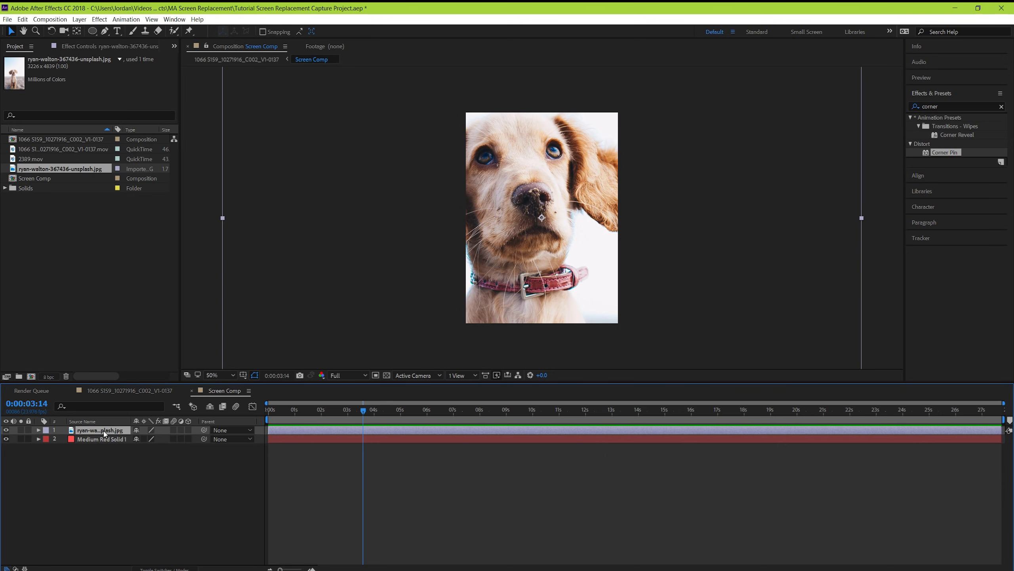
pyautogui.press('s')
pyautogui.click(148, 438)
pyautogui.write('23')
pyautogui.press('Return')
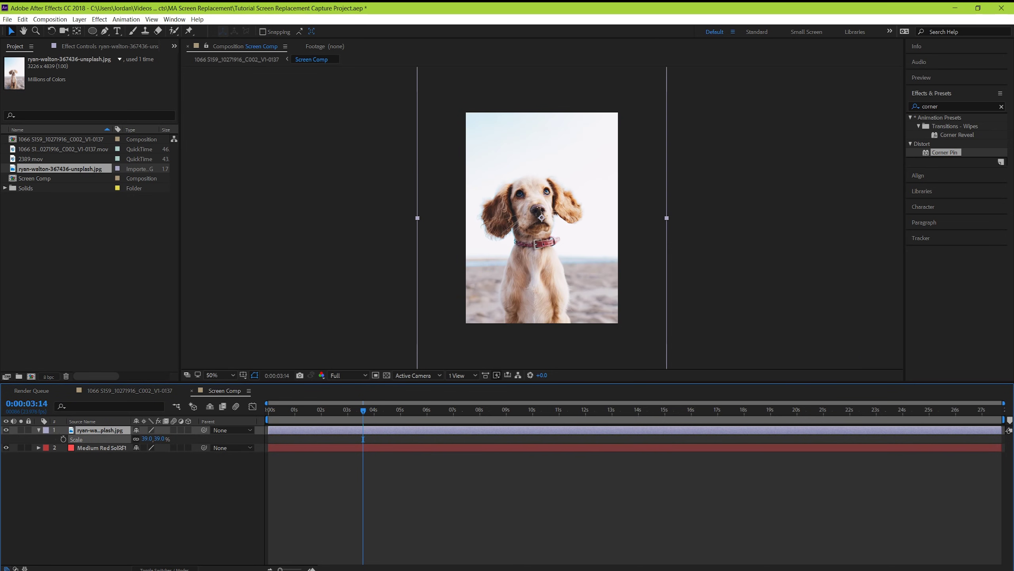
pyautogui.moveTo(147, 438); pyautogui.dragTo(154, 438)
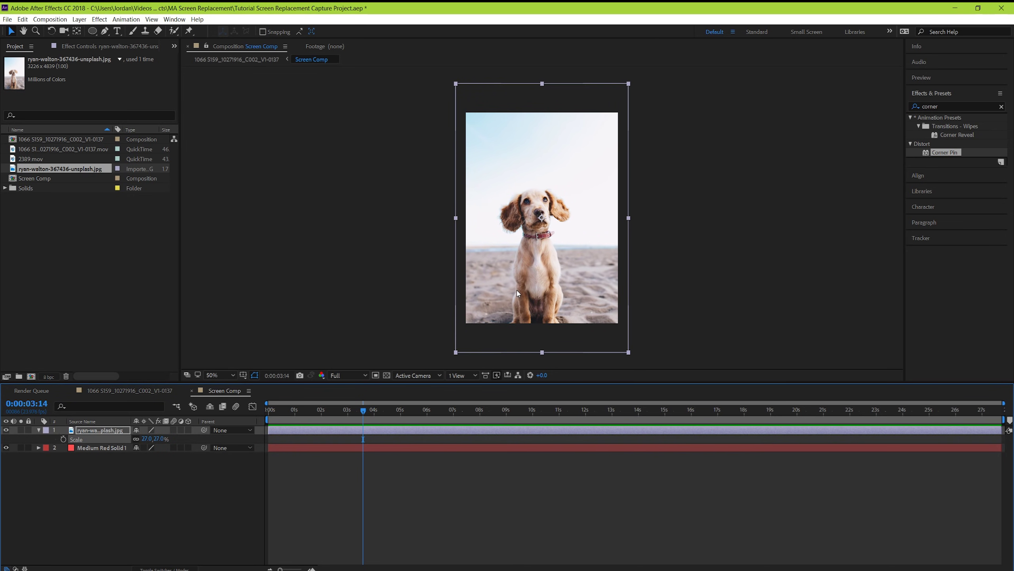
pyautogui.moveTo(517, 290); pyautogui.dragTo(514, 265)
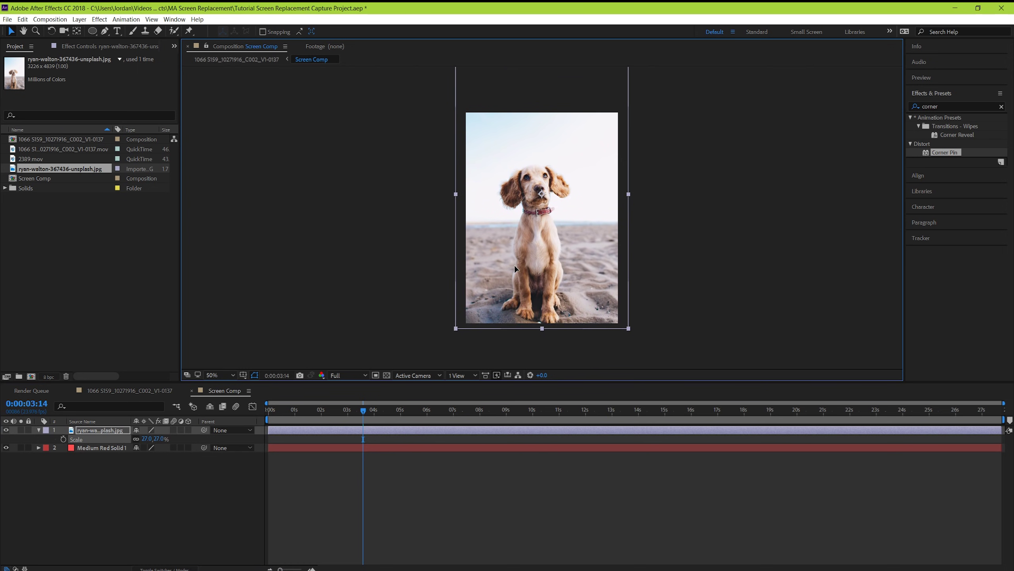
pyautogui.click(5, 447)
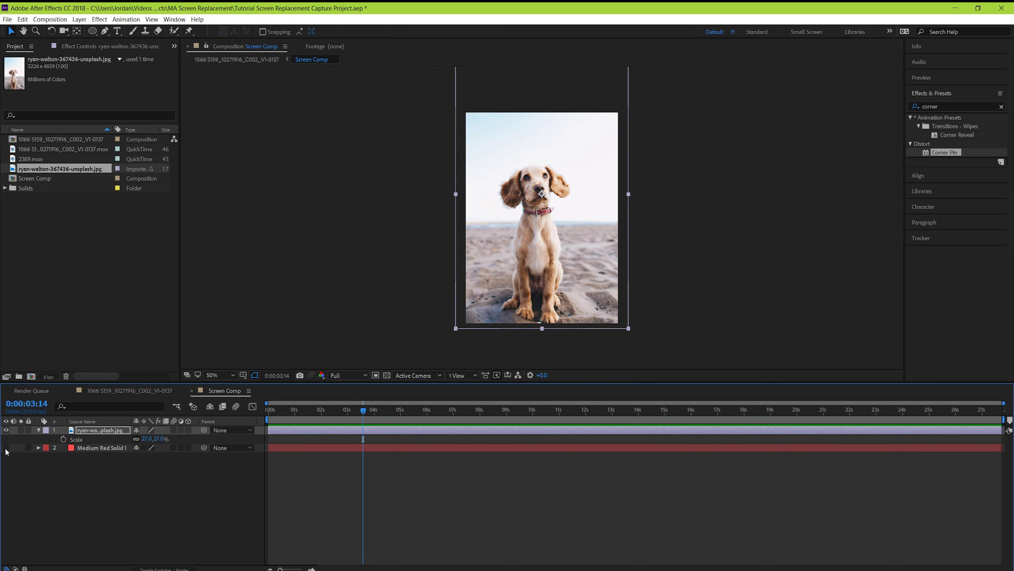
# Return to the tablet footage composition at the frame where the finger touches.
pyautogui.click(125, 491)
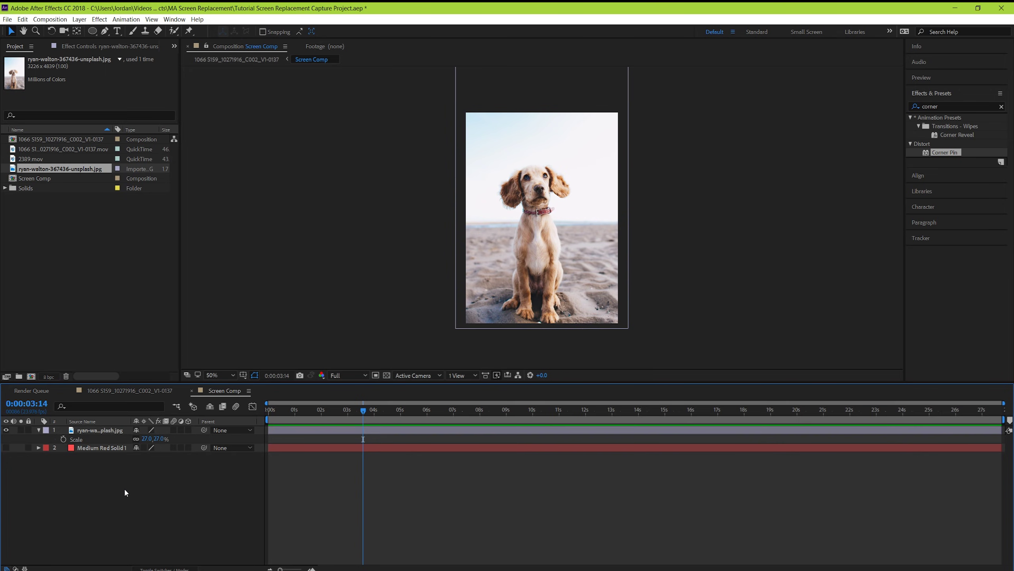
pyautogui.click(119, 391)
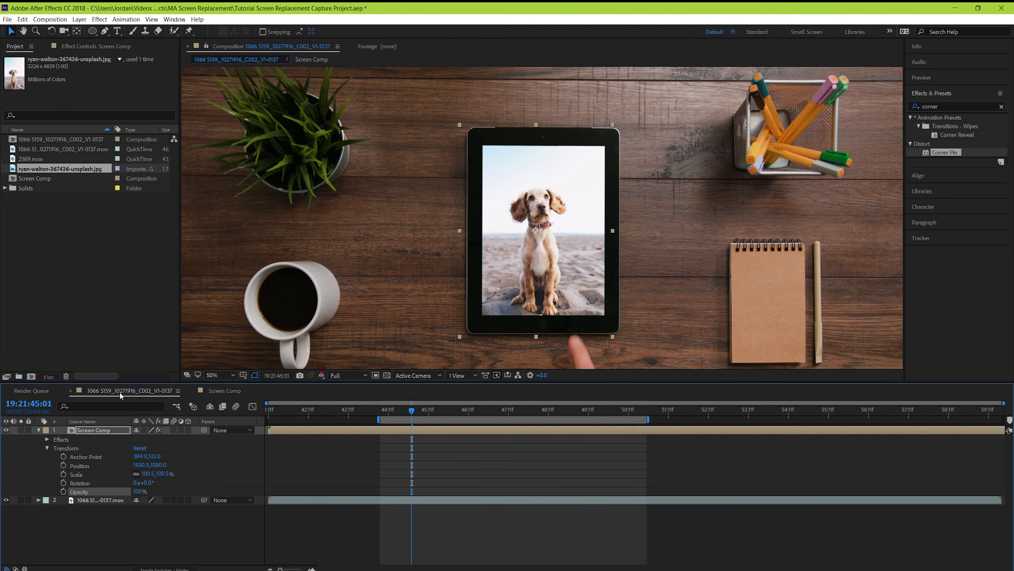
pyautogui.click(214, 392)
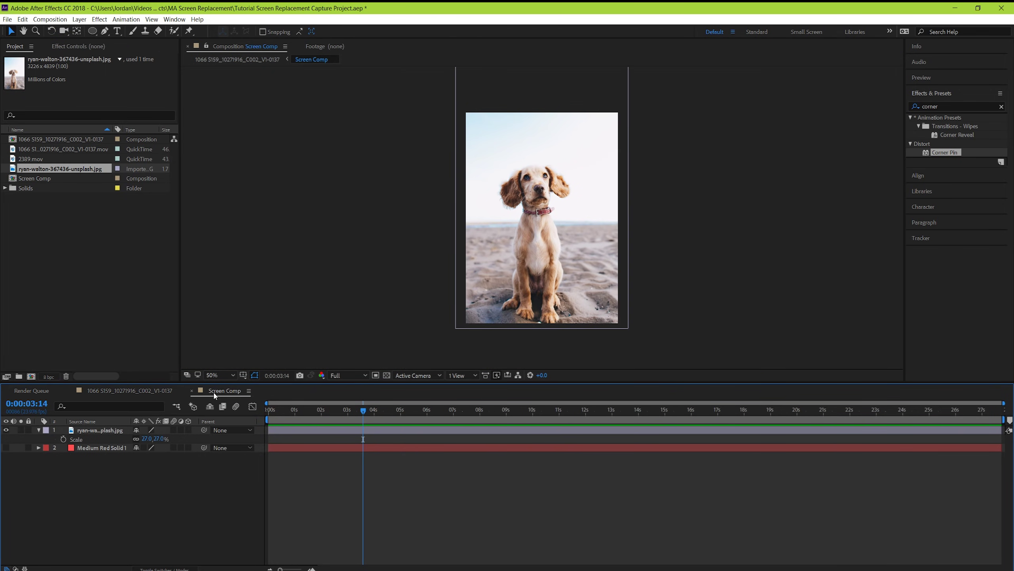
pyautogui.click(133, 391)
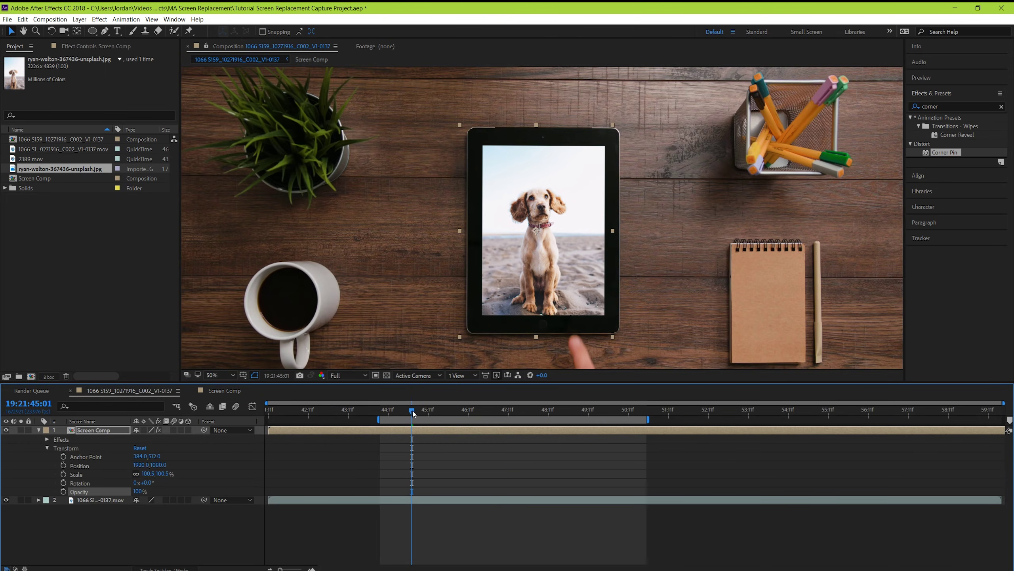
pyautogui.moveTo(412, 411)
pyautogui.mouseDown()
pyautogui.moveTo(444, 418)
pyautogui.moveTo(404, 418)
pyautogui.mouseUp()
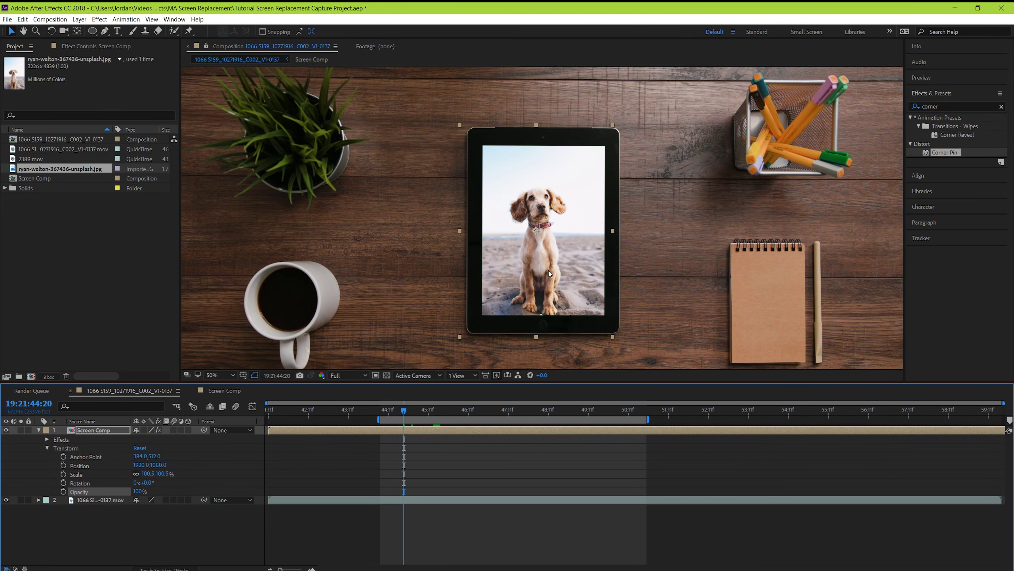
# Preview the composite from 44:15 and toggle the replacement screen to compare.
pyautogui.scroll(-2, 548, 270)
pyautogui.press('space')
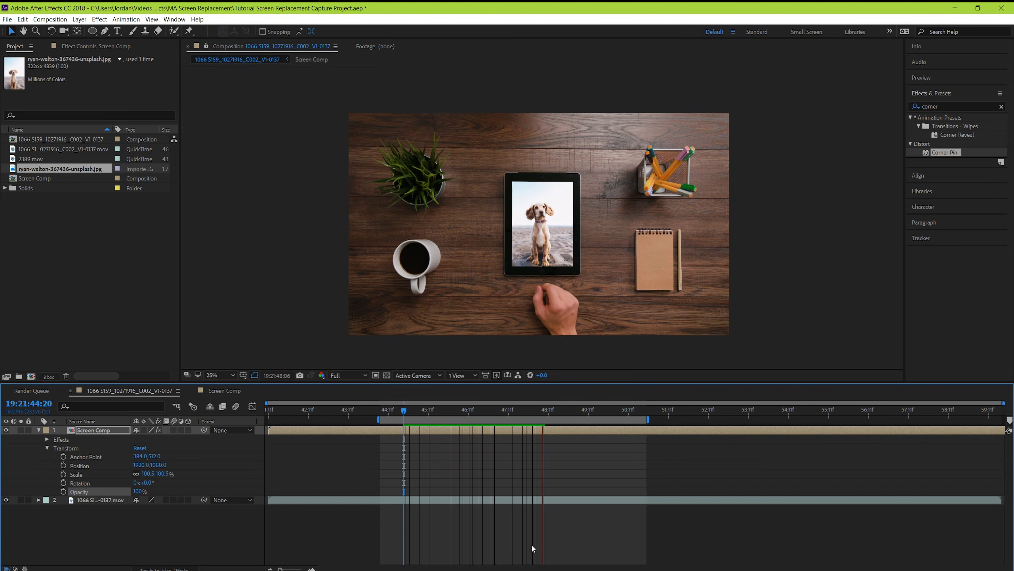
pyautogui.click(548, 425)
pyautogui.moveTo(547, 410); pyautogui.dragTo(395, 407)
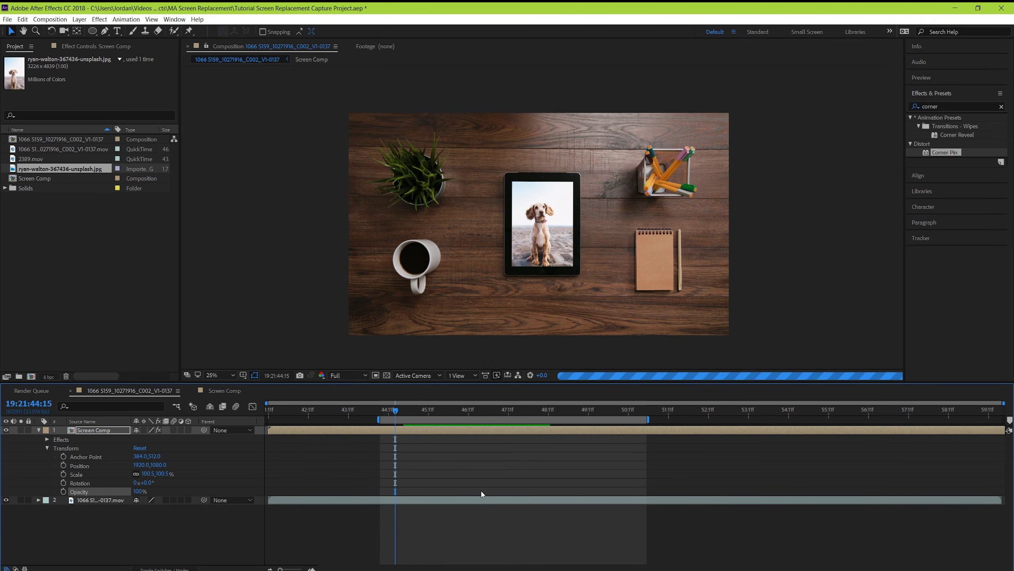
pyautogui.press('space')
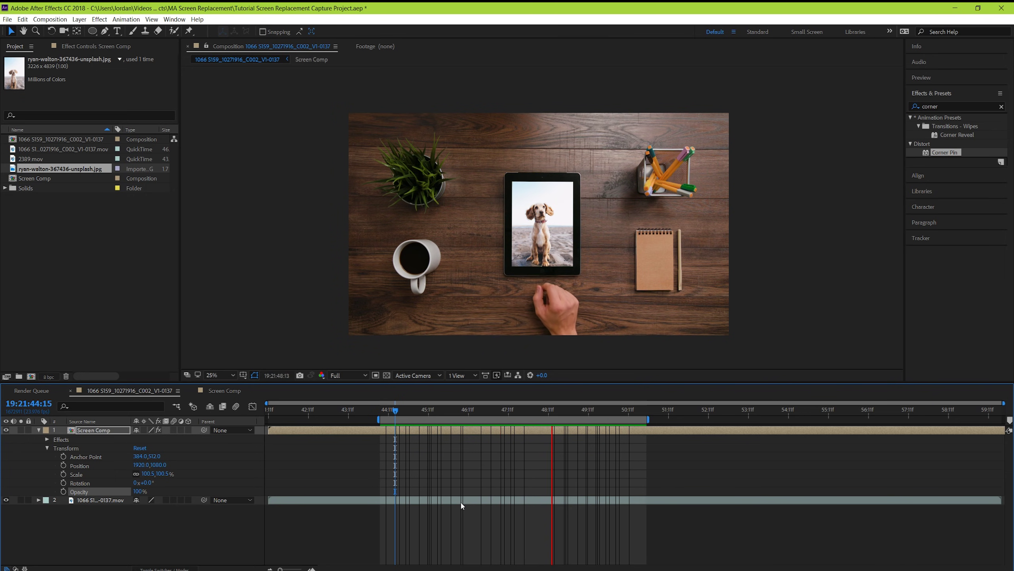
pyautogui.press('space')
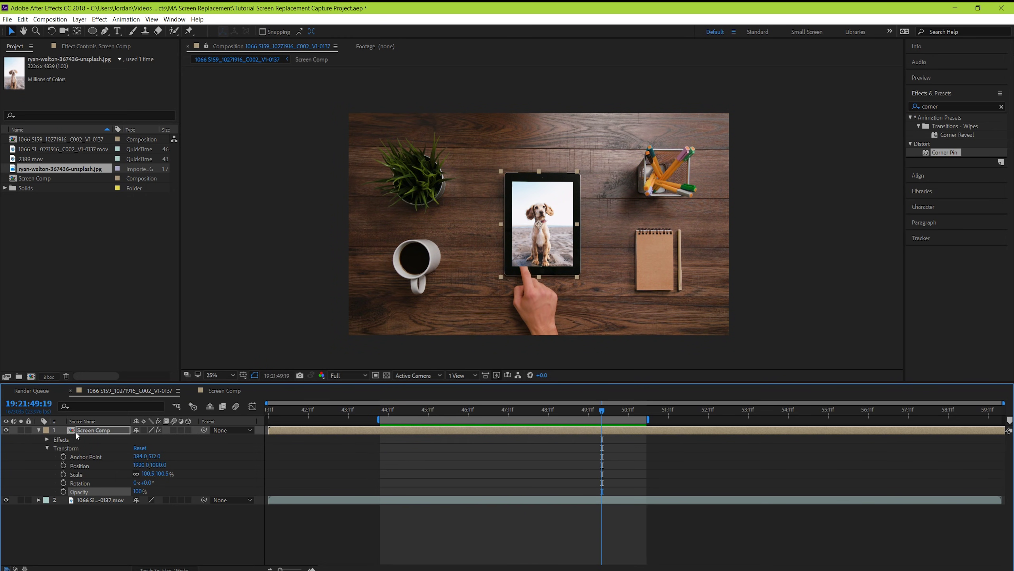
pyautogui.click(6, 430)
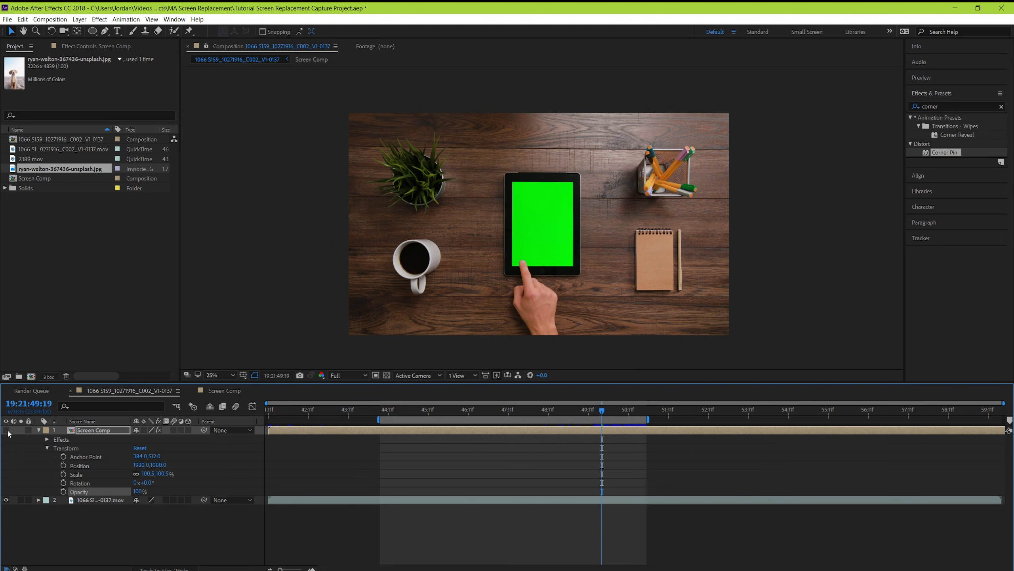
pyautogui.click(6, 429)
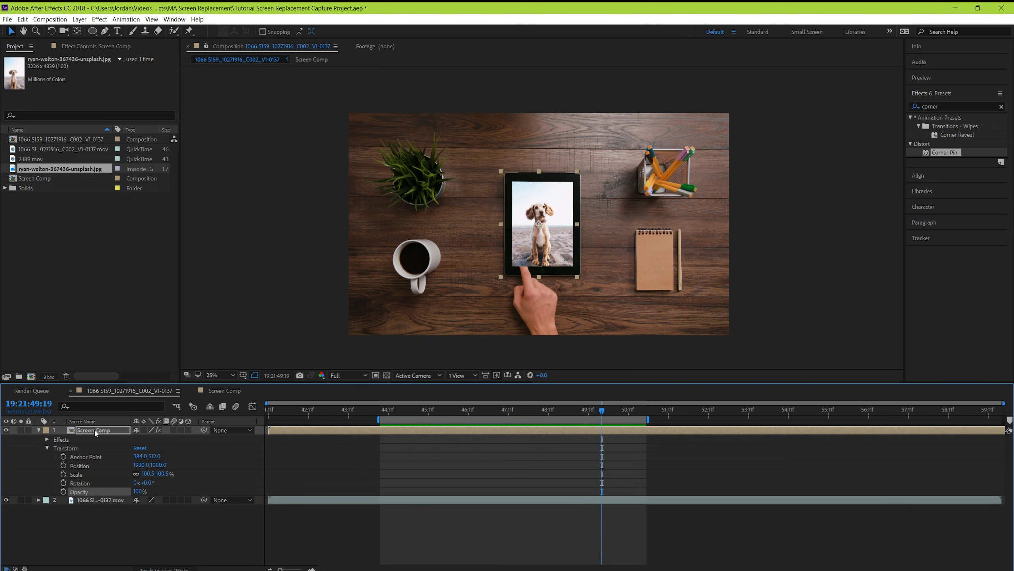
# Place Screen Comp under the footage and key the green with Keylight's Screen Colour eyedropper.
pyautogui.moveTo(96, 432); pyautogui.dragTo(85, 514)
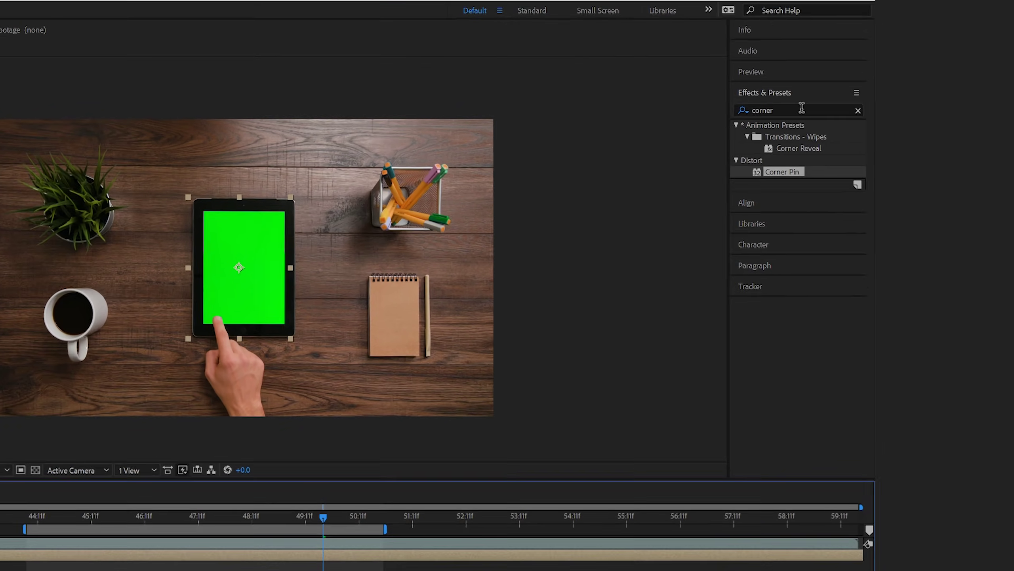
pyautogui.click(959, 105)
pyautogui.write('keyli')
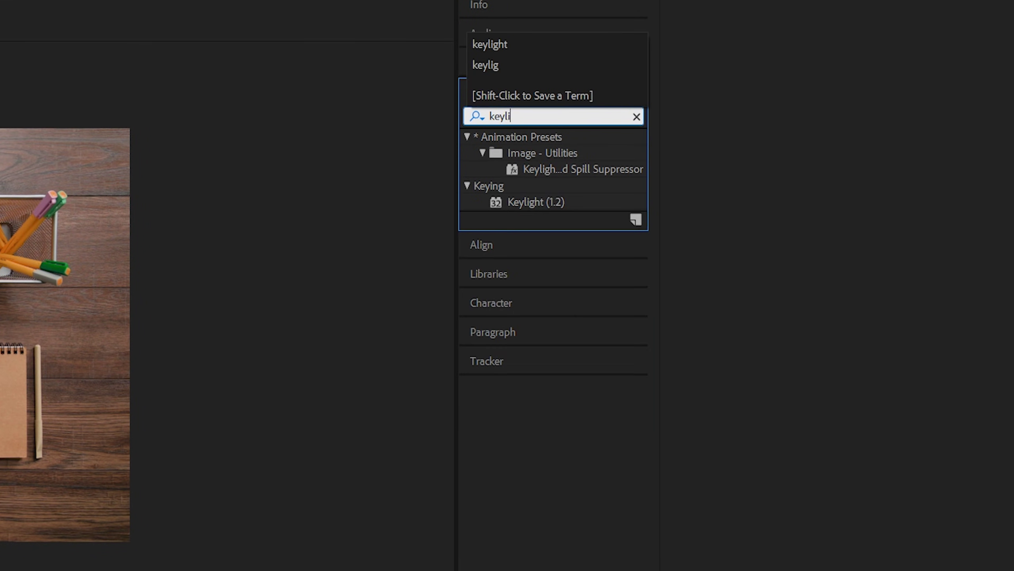
pyautogui.moveTo(532, 205); pyautogui.dragTo(505, 429)
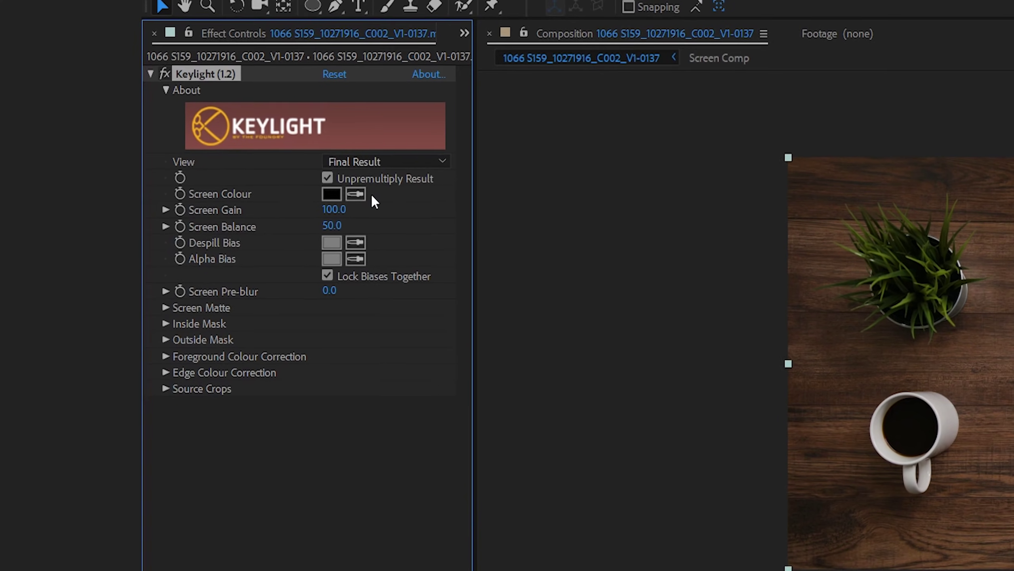
pyautogui.click(368, 198)
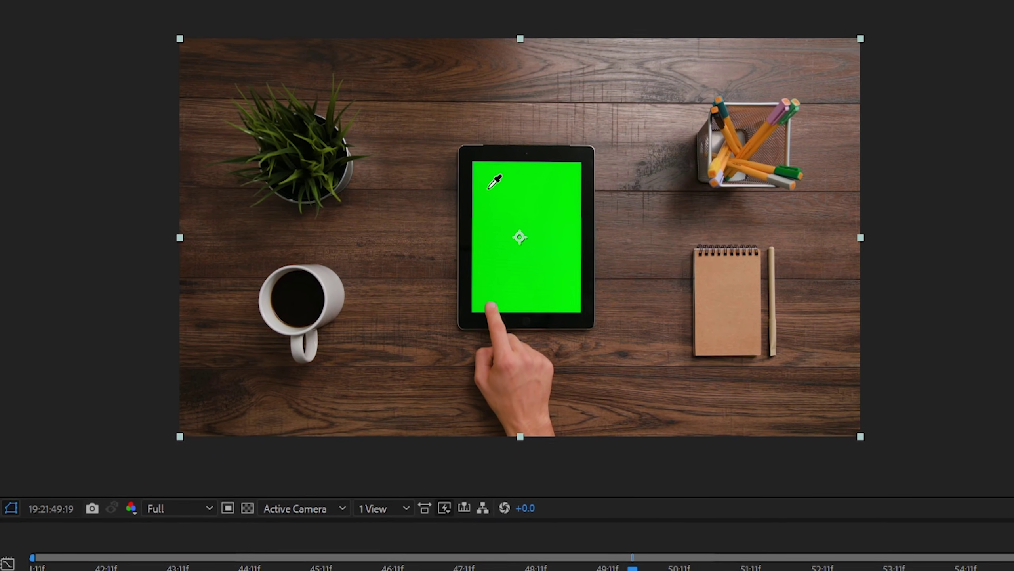
pyautogui.click(500, 205)
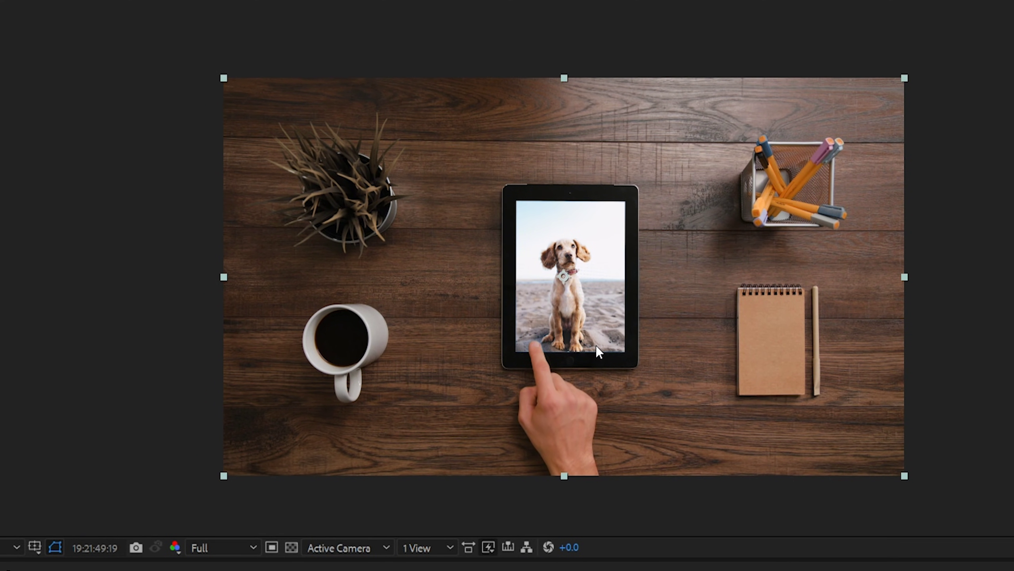
# Zoom, pan and play back to inspect the keyed tablet screen.
pyautogui.press('.')
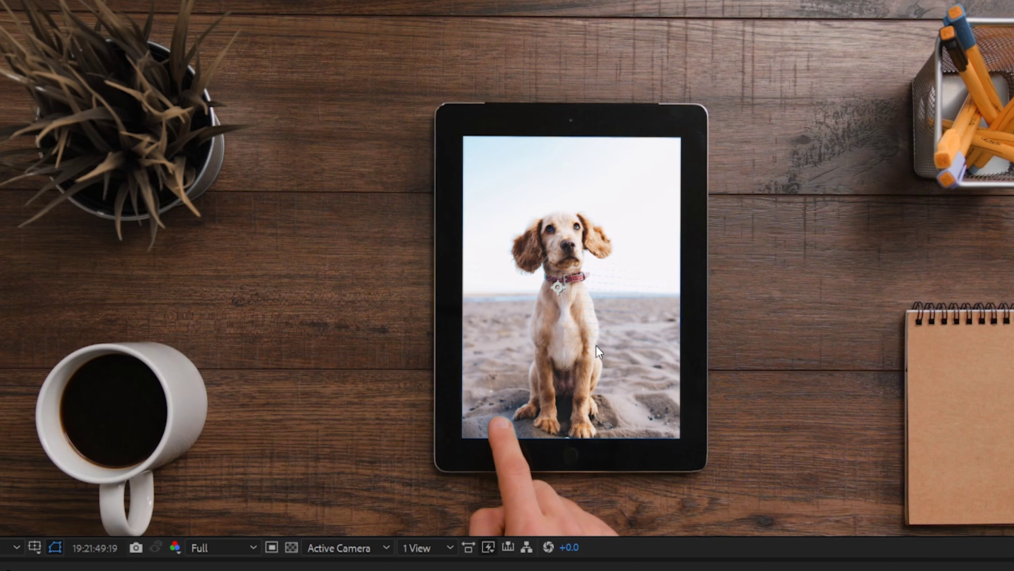
pyautogui.press('.')
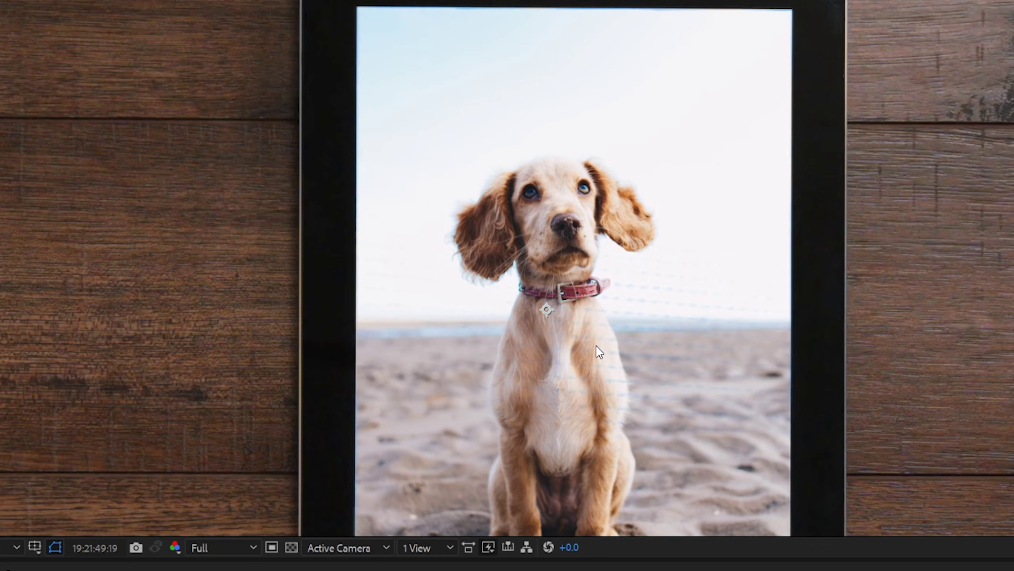
pyautogui.moveTo(614, 386); pyautogui.dragTo(524, 296)
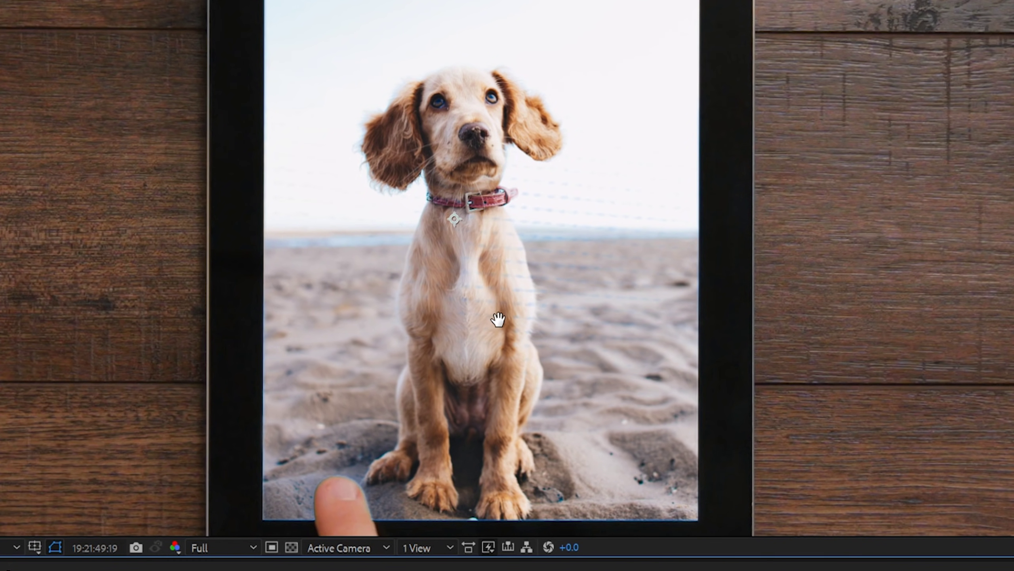
pyautogui.moveTo(499, 320); pyautogui.dragTo(621, 203)
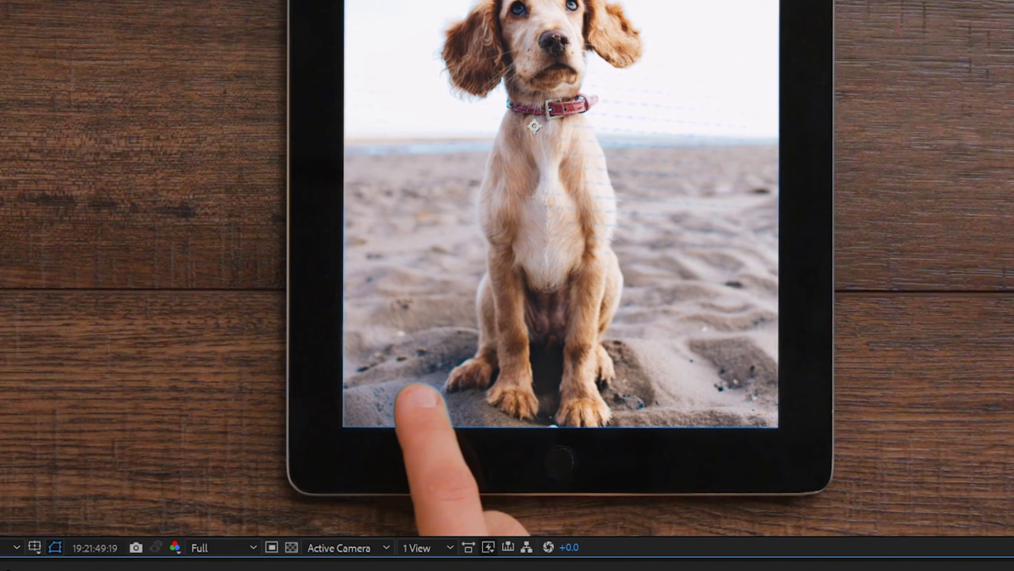
pyautogui.press('space')
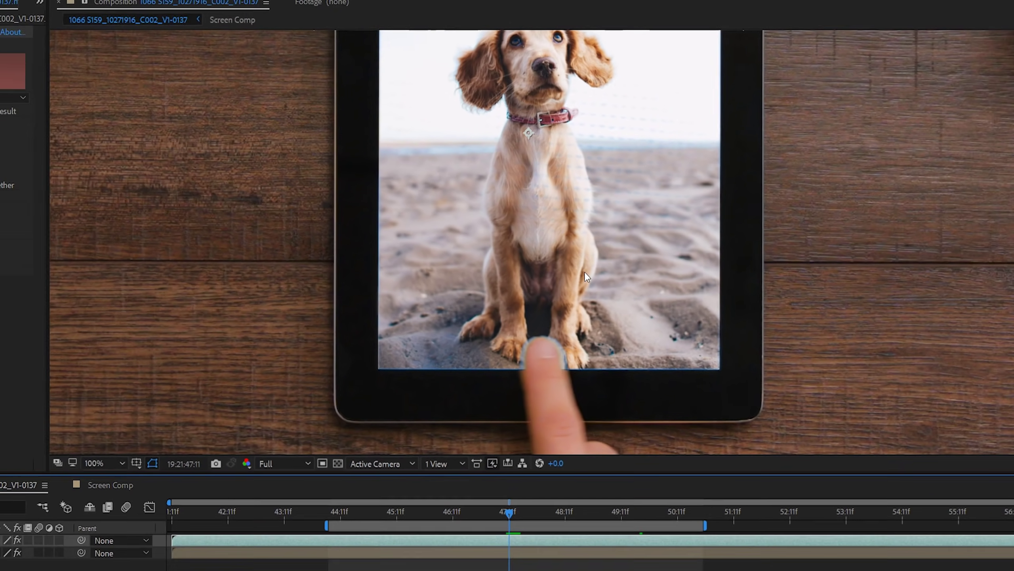
pyautogui.scroll(-2, 585, 271)
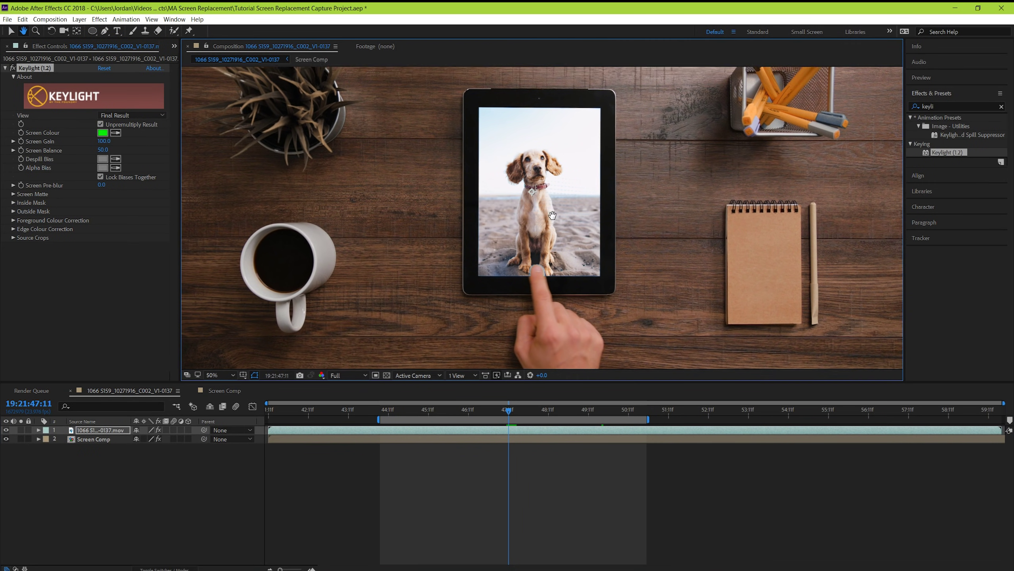
pyautogui.moveTo(552, 216); pyautogui.dragTo(552, 235)
# Switch Keylight to Screen Matte view and set Clip Black 26 and Clip White 80.
pyautogui.press('v')
pyautogui.click(115, 115)
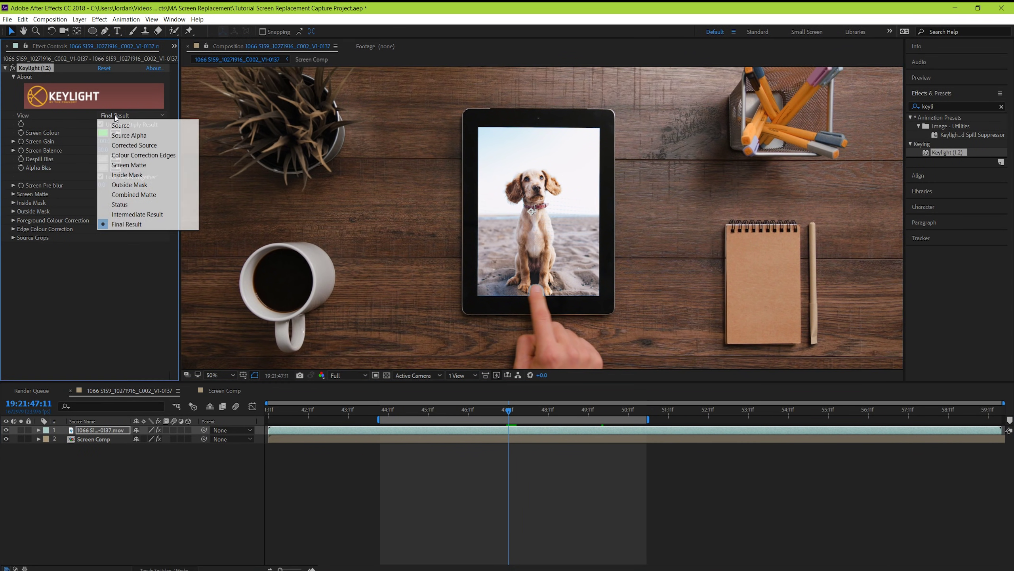
pyautogui.click(123, 165)
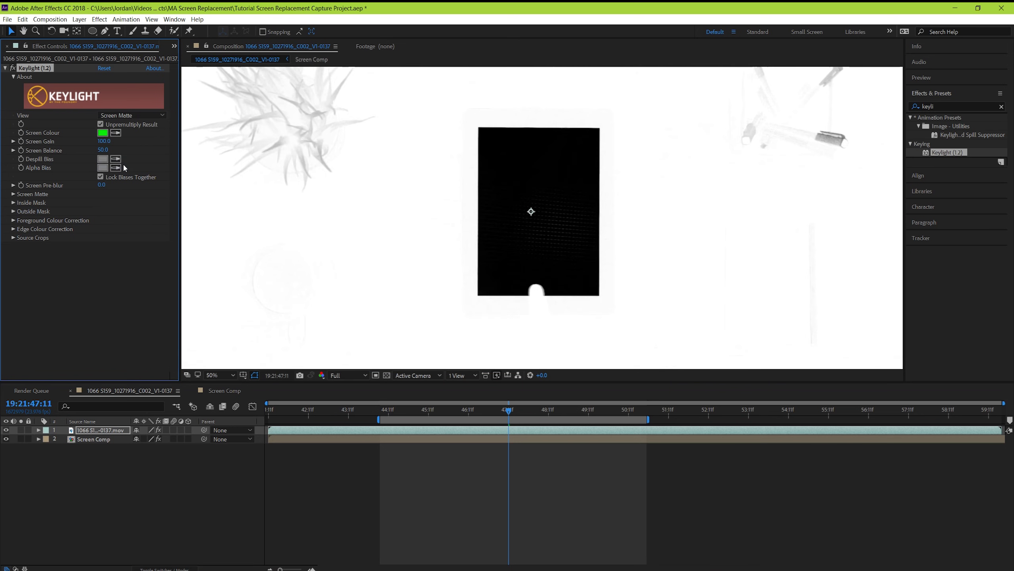
pyautogui.click(14, 194)
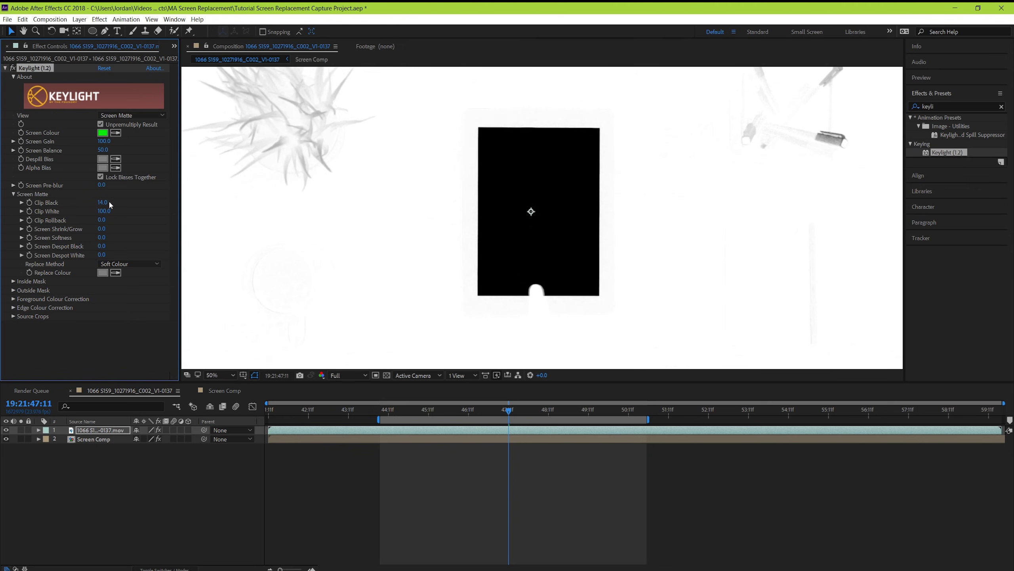
pyautogui.scroll(2, 543, 240)
pyautogui.moveTo(107, 203)
pyautogui.mouseDown()
pyautogui.moveTo(93, 202)
pyautogui.moveTo(107, 203)
pyautogui.moveTo(94, 211)
pyautogui.mouseUp()
pyautogui.scroll(-4, 252, 231)
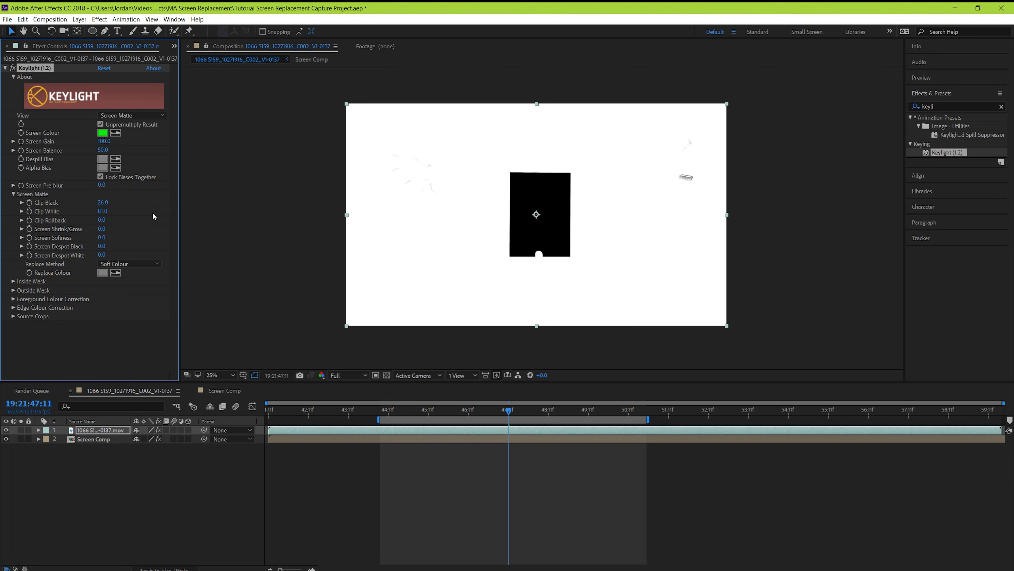
pyautogui.click(154, 116)
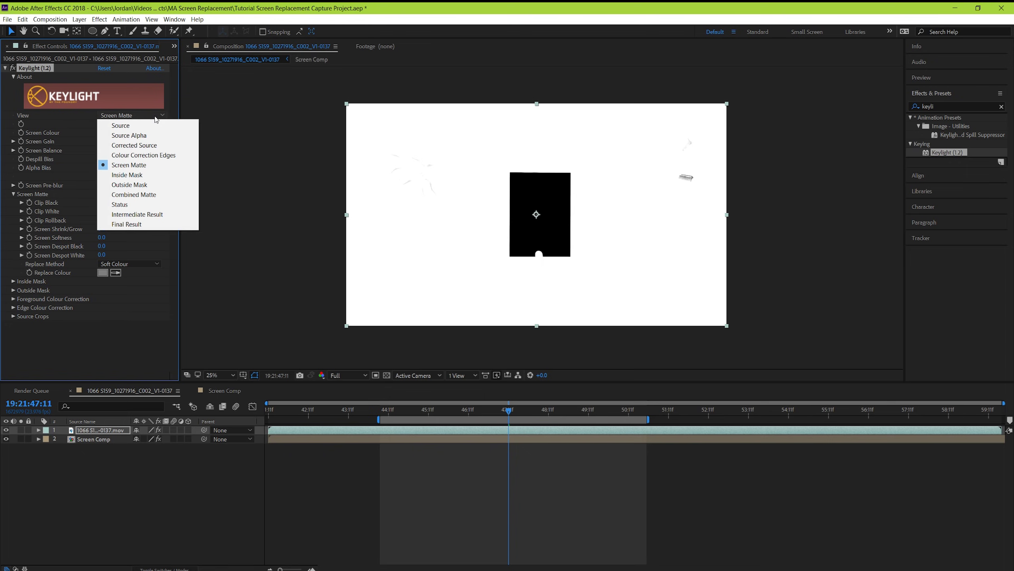
# Set Keylight's View to Final Result and play back from 45:08.
pyautogui.click(132, 223)
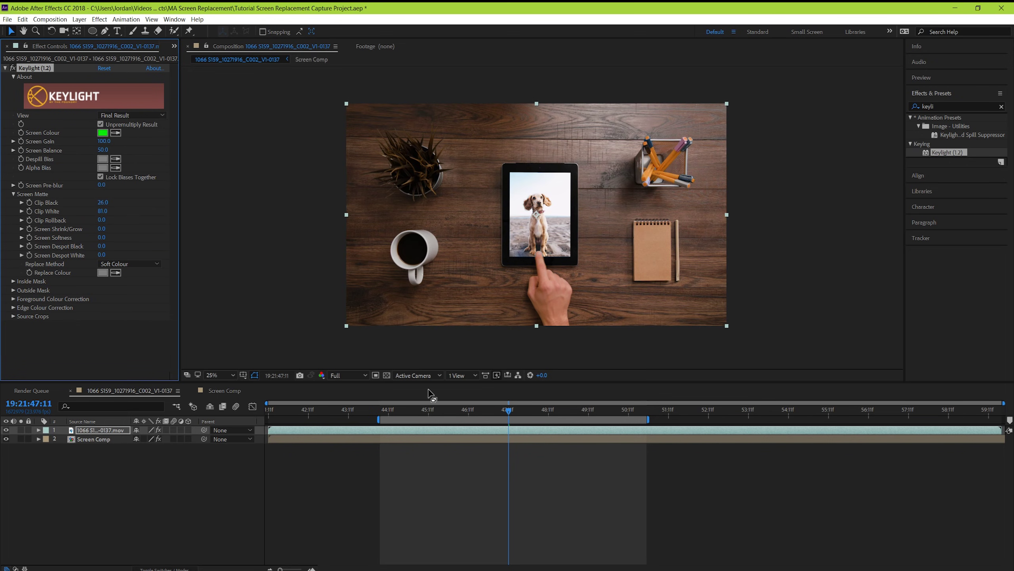
pyautogui.click(423, 407)
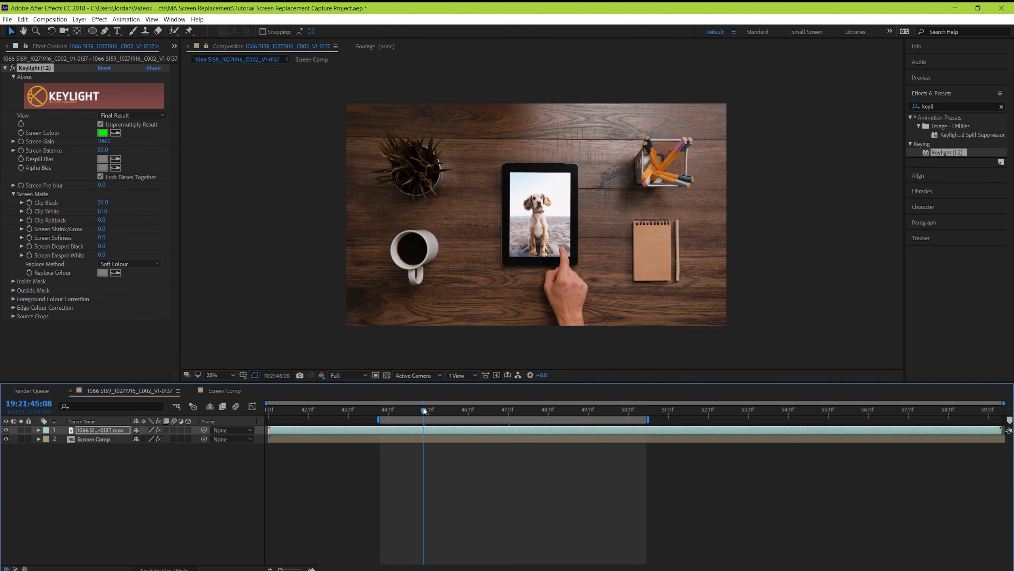
pyautogui.press('space')
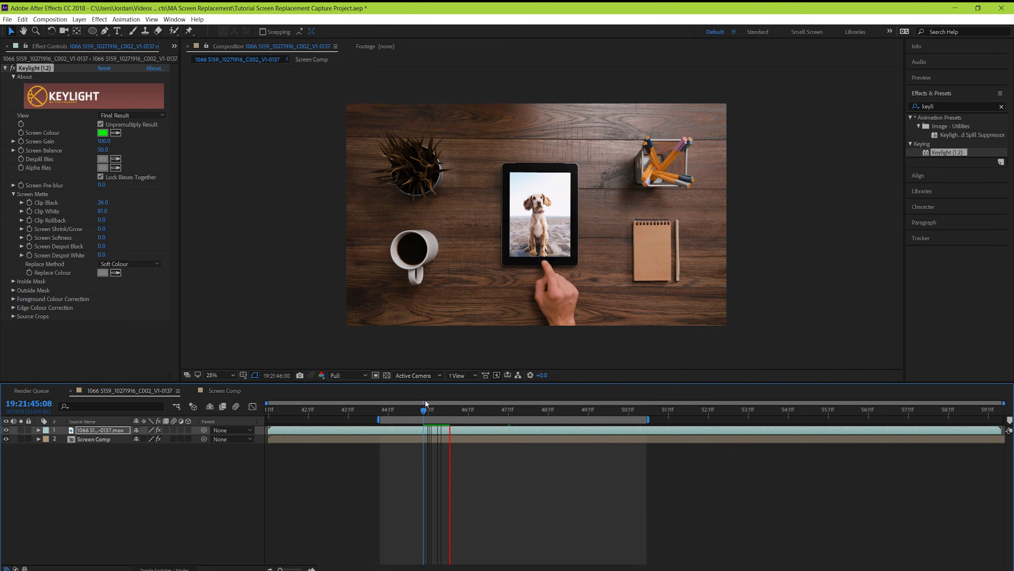
pyautogui.press('space')
# Zoom to 100% and scrub to the finger-touch frame to check the composite.
pyautogui.press('/')
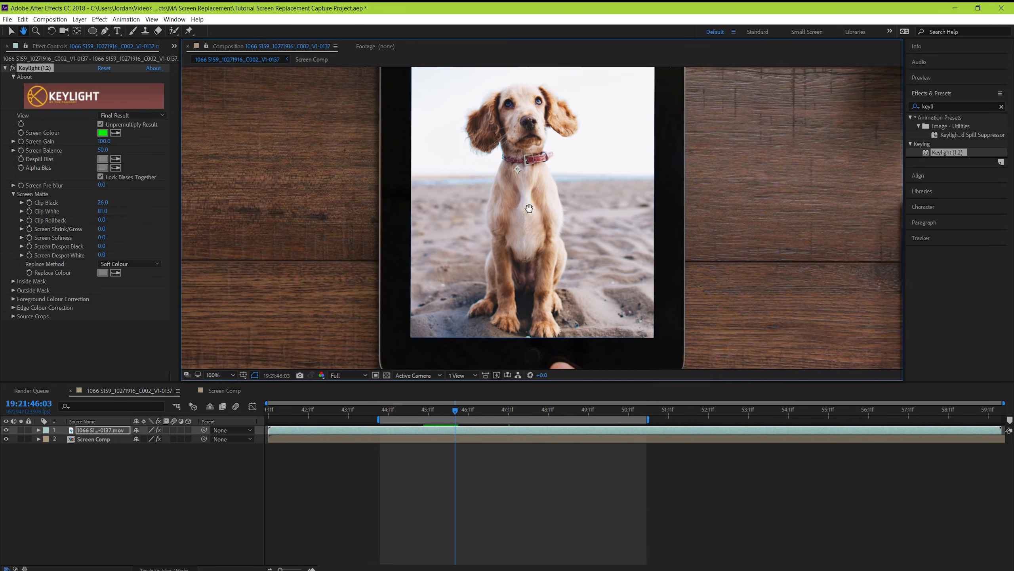
pyautogui.moveTo(532, 259); pyautogui.dragTo(527, 176)
pyautogui.moveTo(456, 412); pyautogui.dragTo(438, 415)
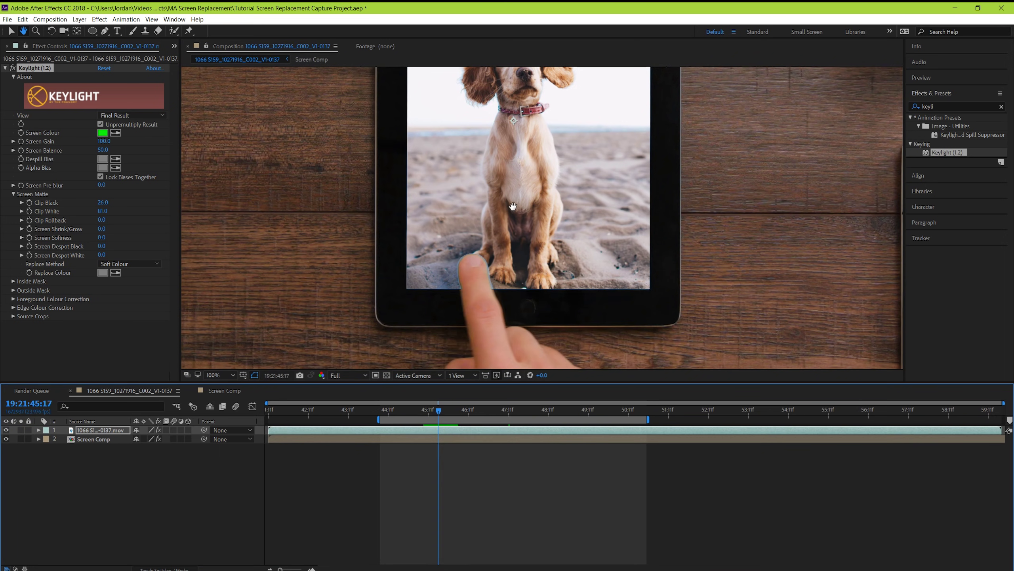
pyautogui.scroll(-2, 521, 203)
pyautogui.moveTo(520, 202); pyautogui.dragTo(526, 242)
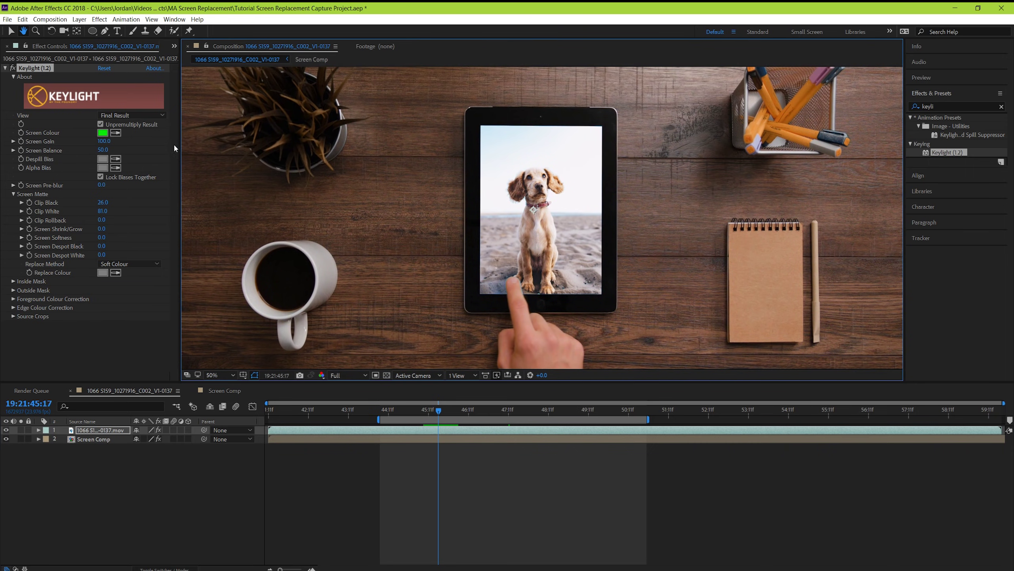
pyautogui.click(141, 115)
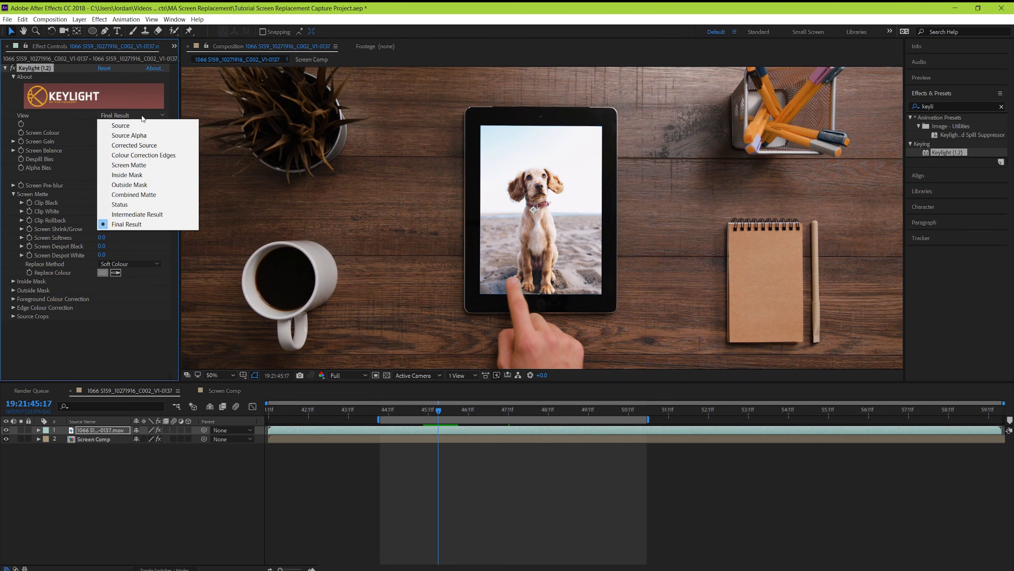
# Show Keylight's Status matte, nudge Clip Black, and inspect the finger edge at 100% around 45:15.
pyautogui.click(129, 203)
pyautogui.moveTo(101, 203); pyautogui.dragTo(112, 199)
pyautogui.press('.')
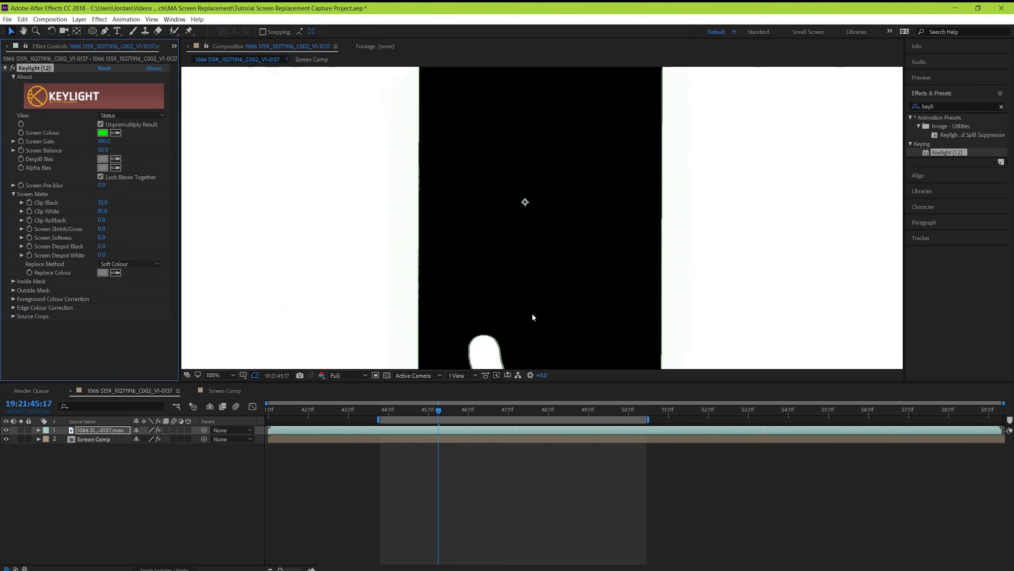
pyautogui.press('g')
pyautogui.moveTo(513, 301); pyautogui.dragTo(514, 216)
pyautogui.click(455, 409)
pyautogui.moveTo(463, 411); pyautogui.dragTo(438, 411)
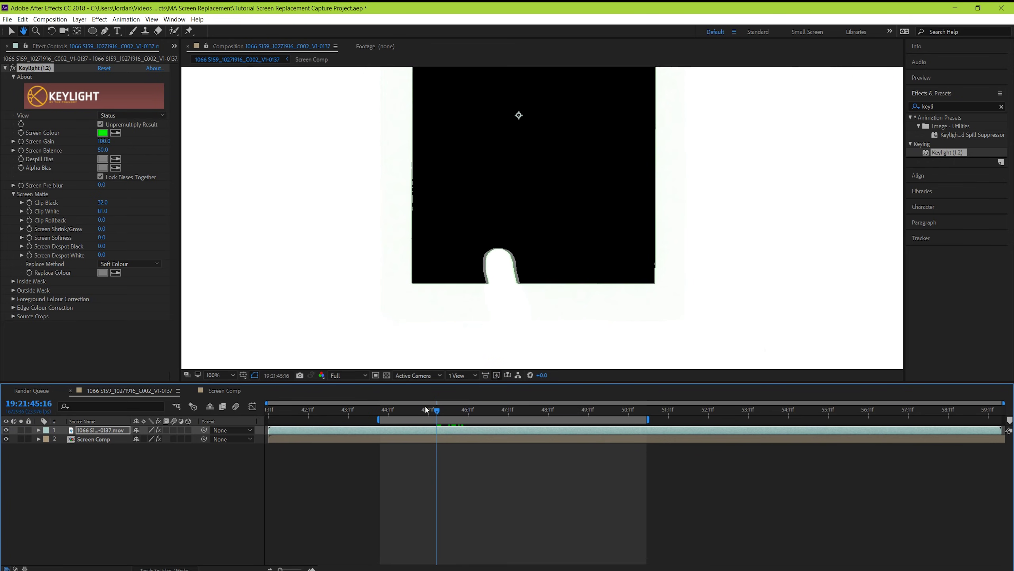
# Compare Final Result and Status views while raising Clip Black to clear grey from the matte.
pyautogui.click(138, 114)
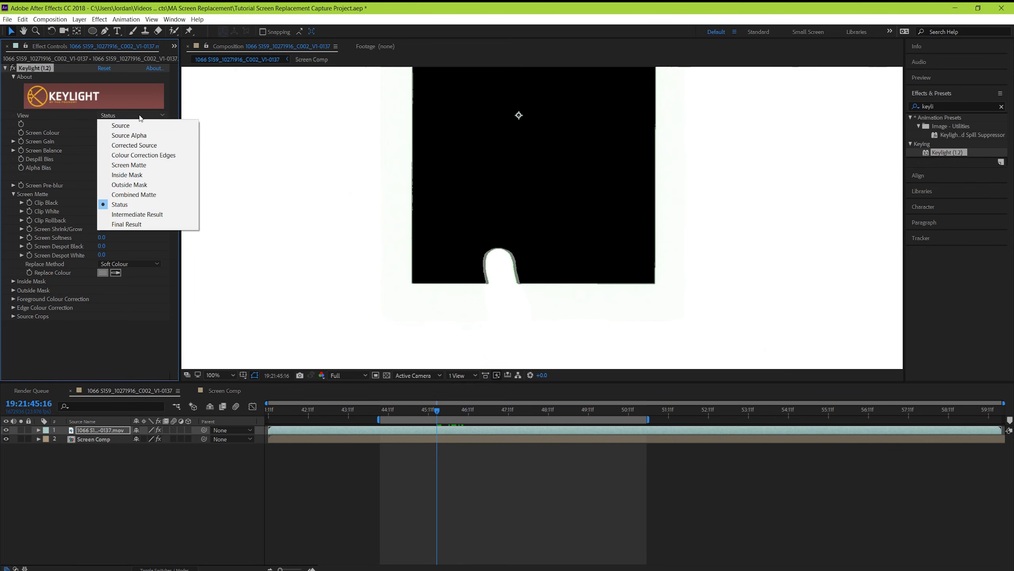
pyautogui.click(130, 225)
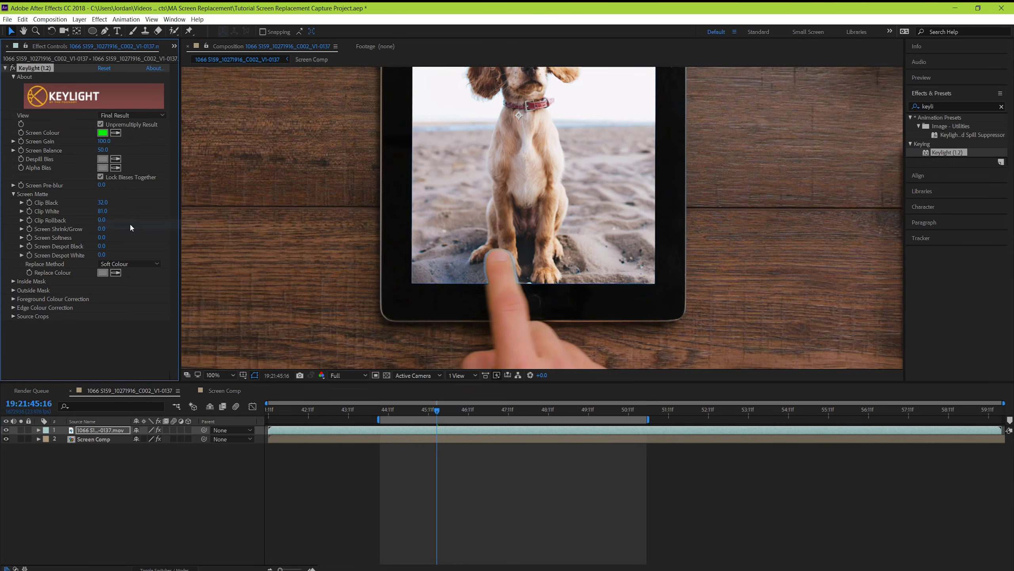
pyautogui.click(138, 115)
pyautogui.click(130, 202)
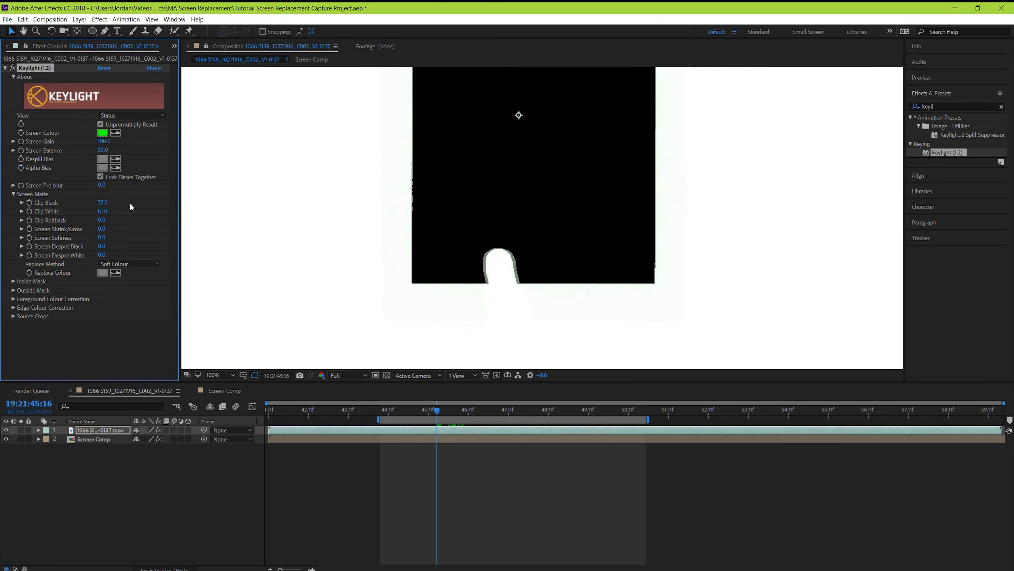
pyautogui.moveTo(104, 204); pyautogui.dragTo(115, 207)
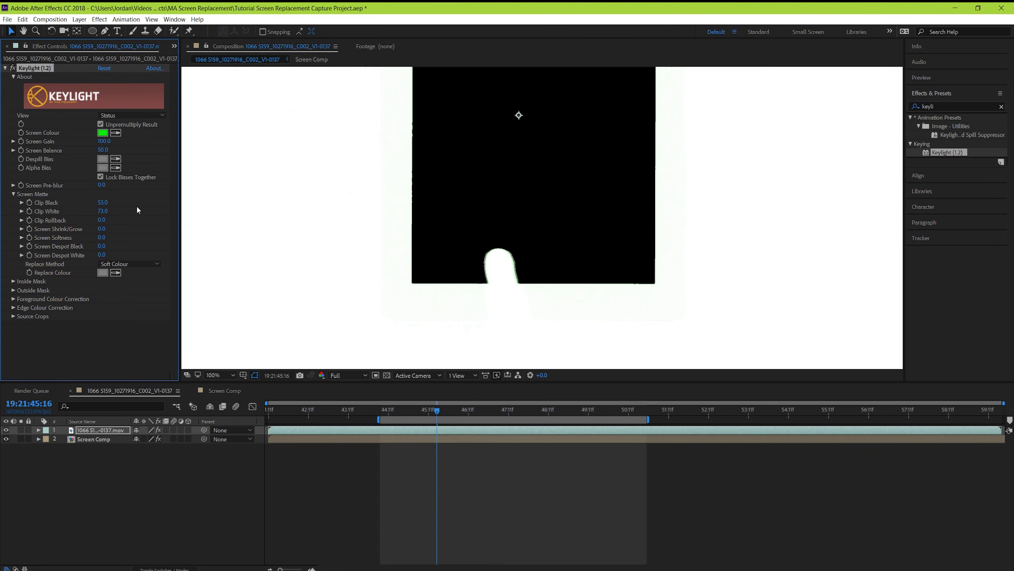
pyautogui.click(132, 115)
pyautogui.click(127, 221)
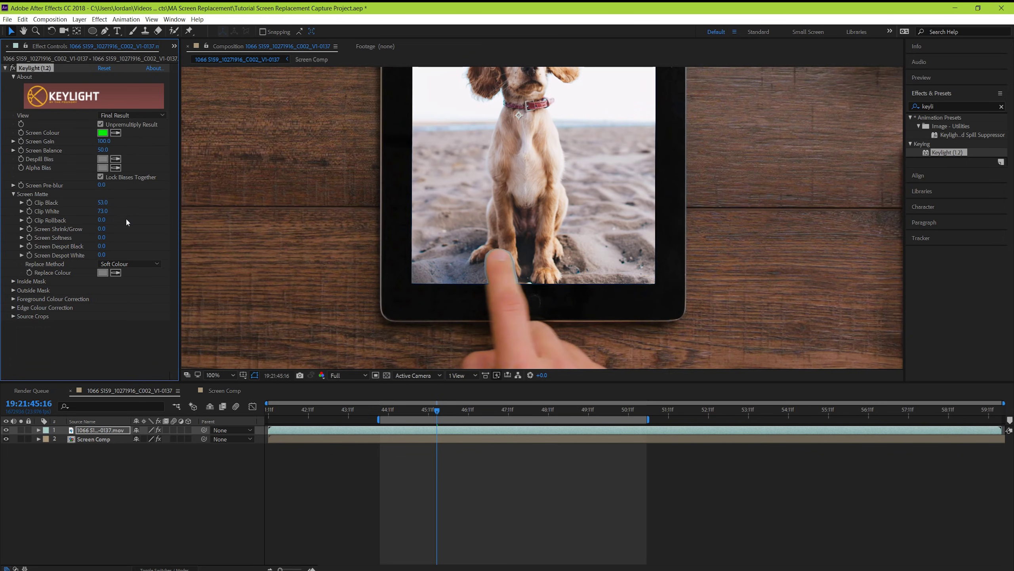
# In Status view enter Clip Black 64 and Clip White 92, then return to Final Result.
pyautogui.click(144, 115)
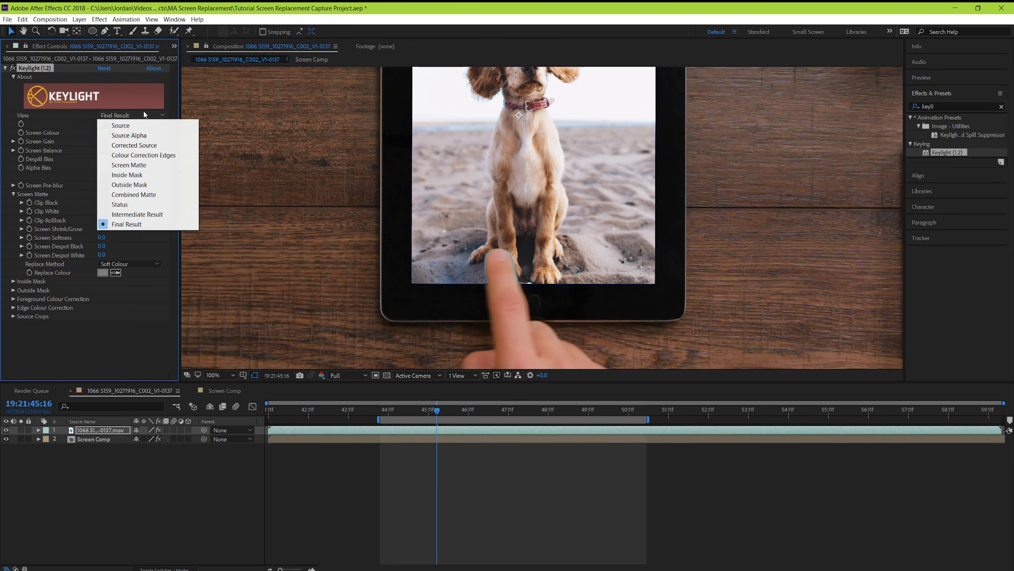
pyautogui.click(120, 205)
pyautogui.click(104, 202)
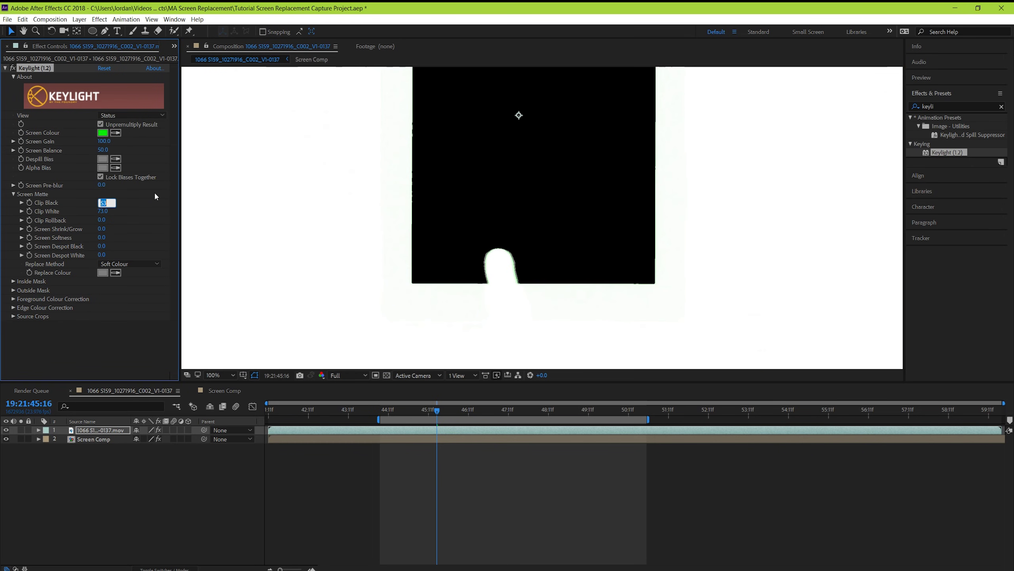
pyautogui.write('64')
pyautogui.press('Return')
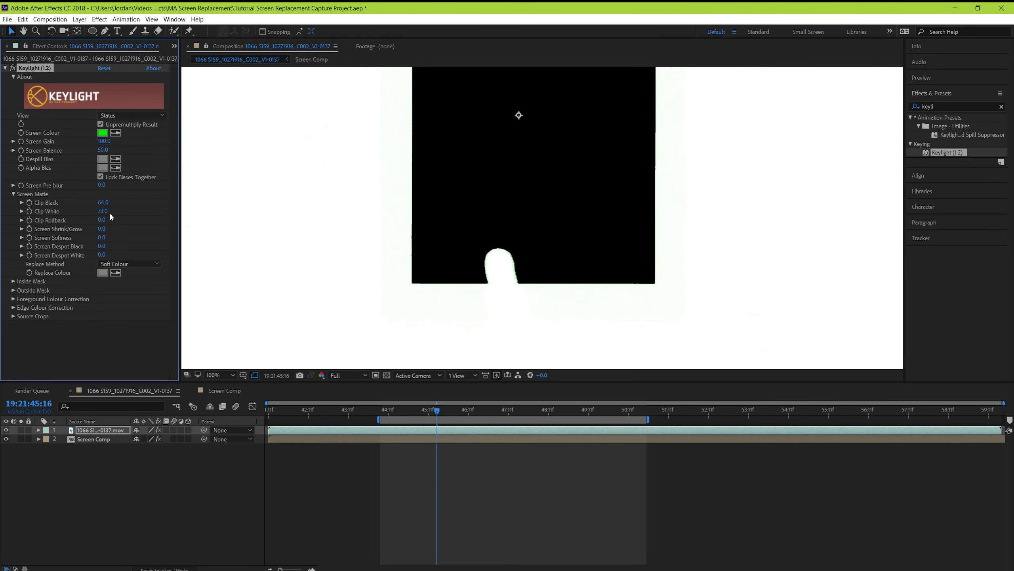
pyautogui.write('92')
pyautogui.press('Return')
pyautogui.click(114, 116)
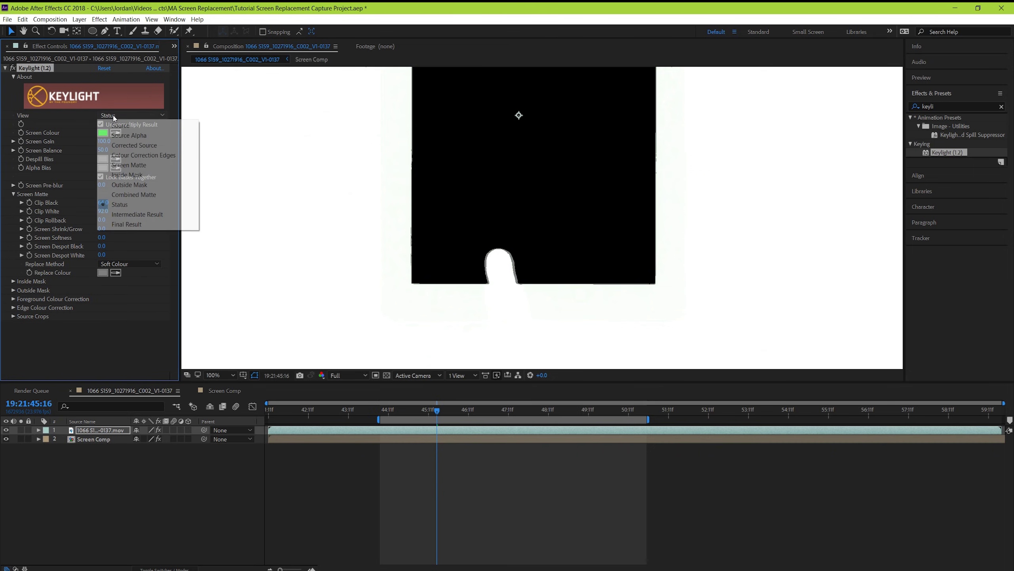
pyautogui.click(129, 223)
# Zoom the viewer out to fit the desk scene and preview the keyed shot from 45:08.
pyautogui.press(',')
pyautogui.press(',')
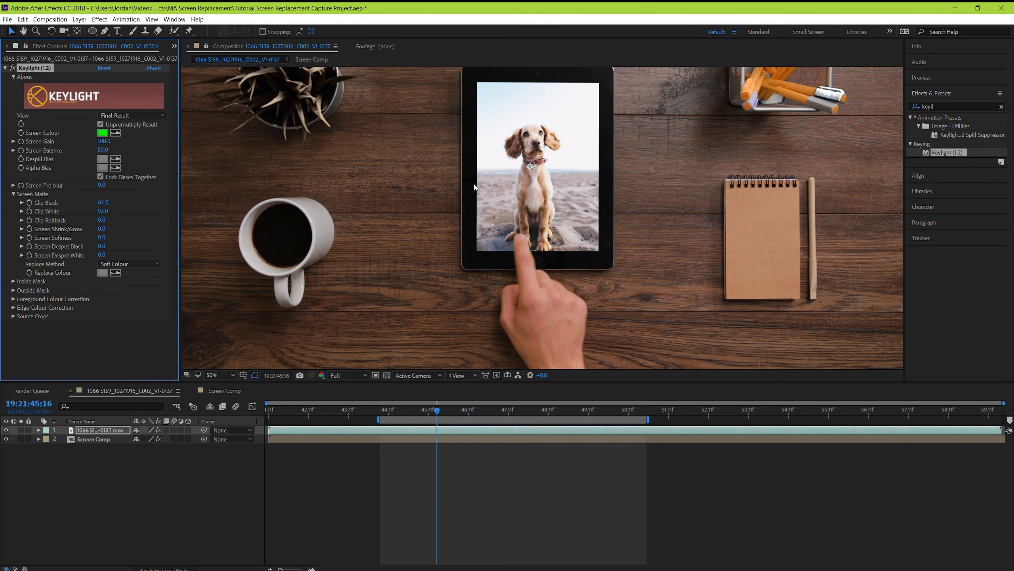
pyautogui.press(',')
pyautogui.press(',')
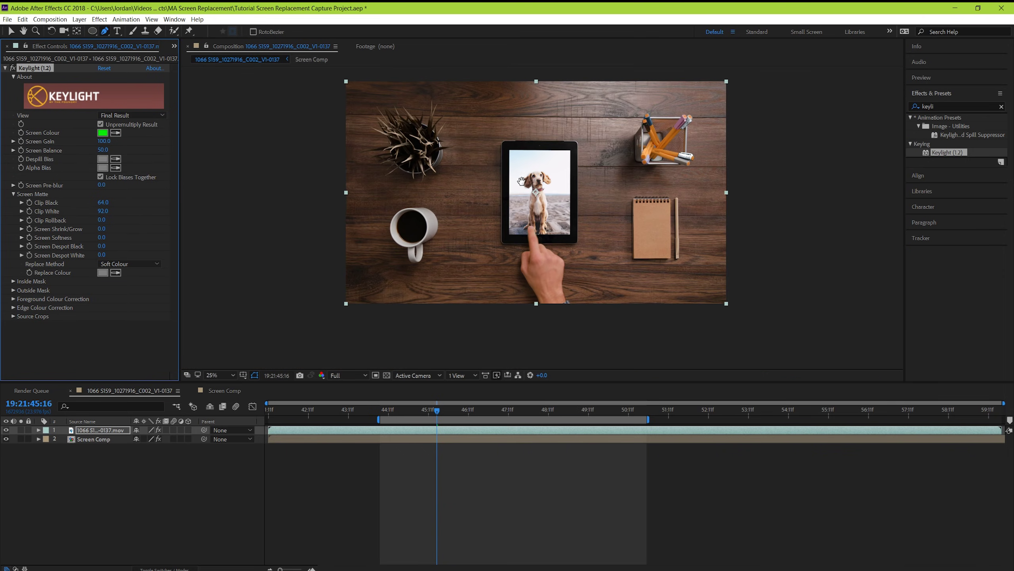
pyautogui.moveTo(522, 182); pyautogui.dragTo(526, 211)
pyautogui.click(424, 410)
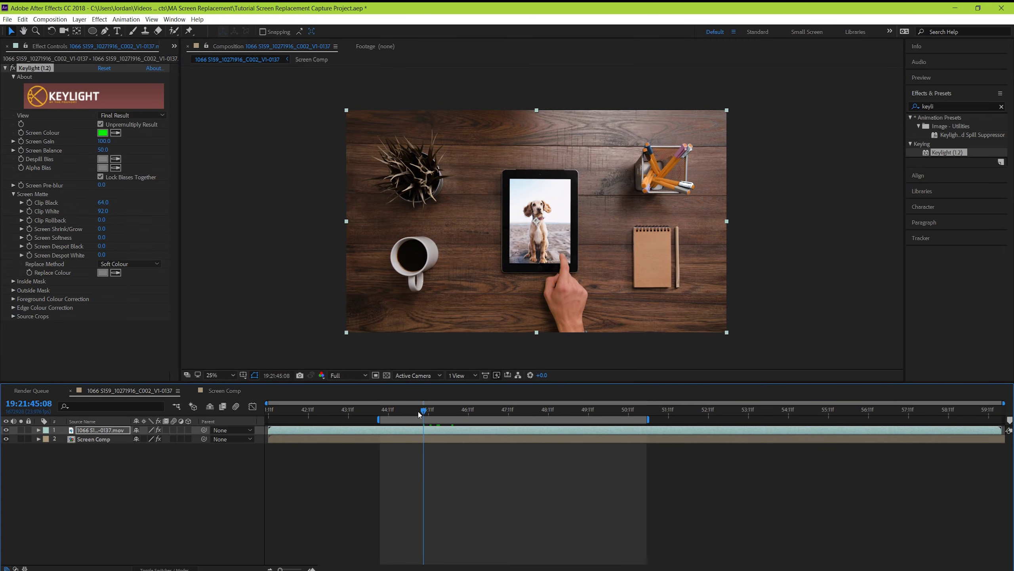
pyautogui.press('space')
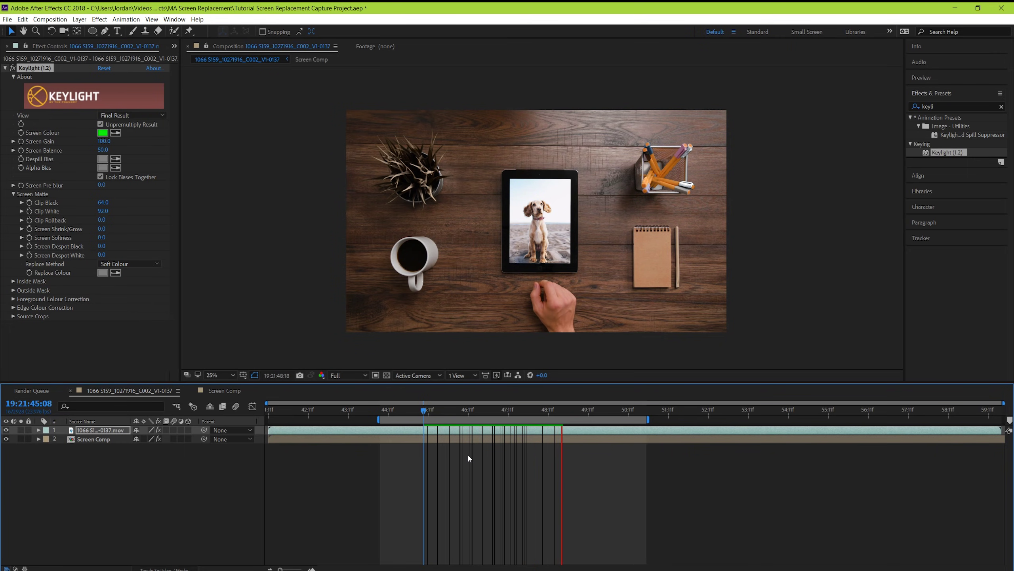
# Draw rectangular Mask 1 around the tablet and set its mode to None.
pyautogui.press('space')
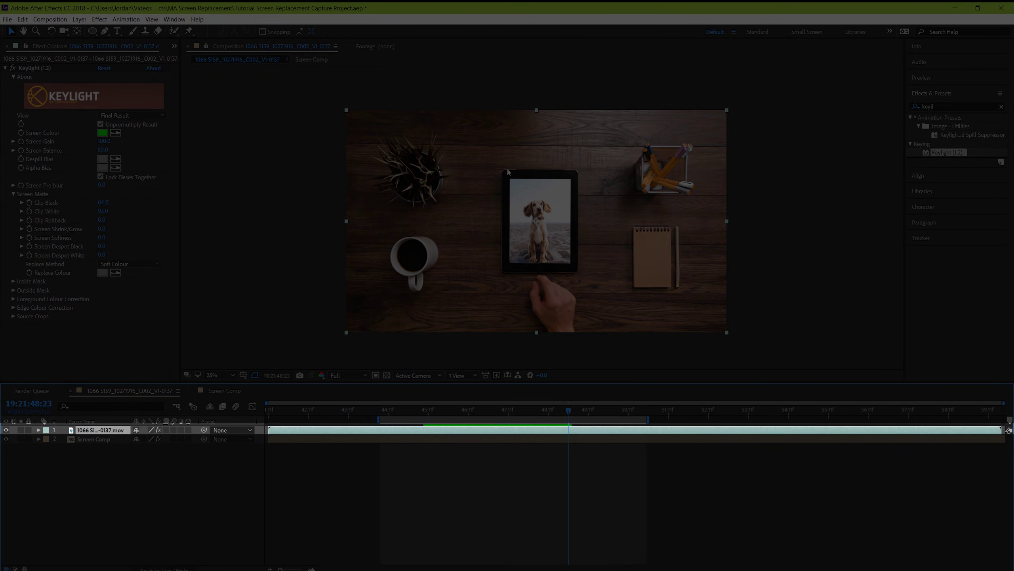
pyautogui.press('q')
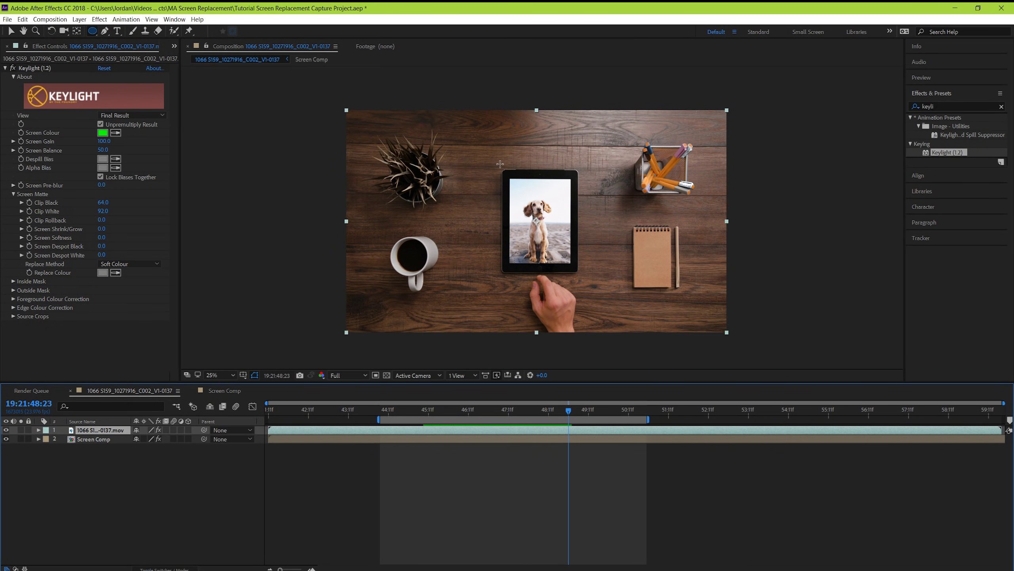
pyautogui.press('q')
pyautogui.moveTo(500, 163); pyautogui.dragTo(582, 276)
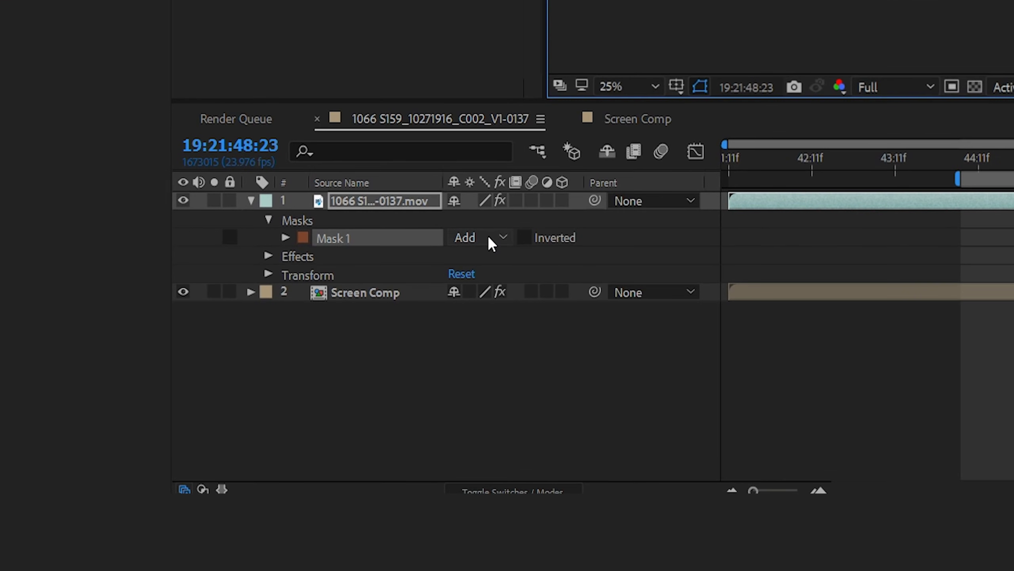
pyautogui.click(154, 448)
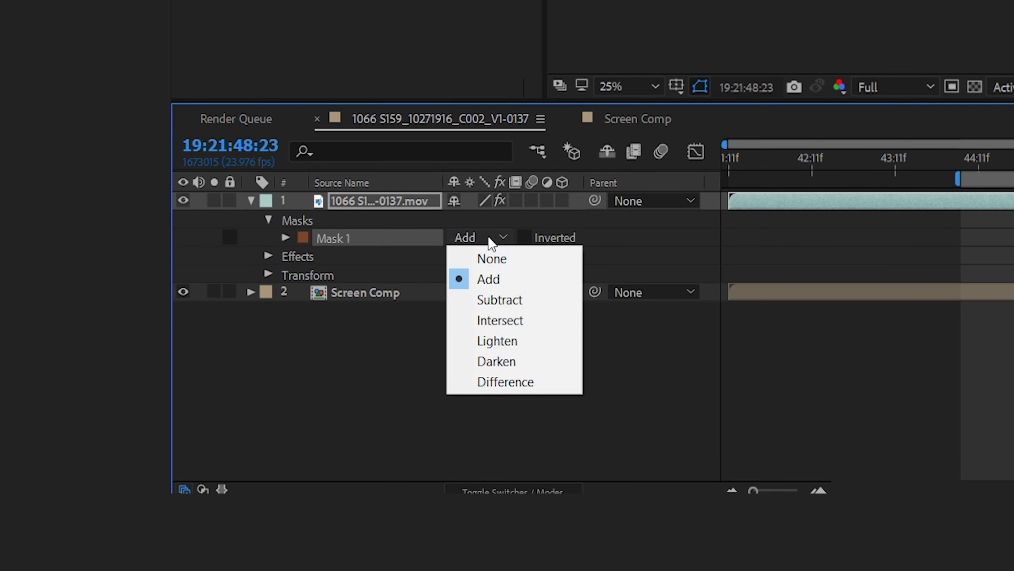
pyautogui.click(502, 259)
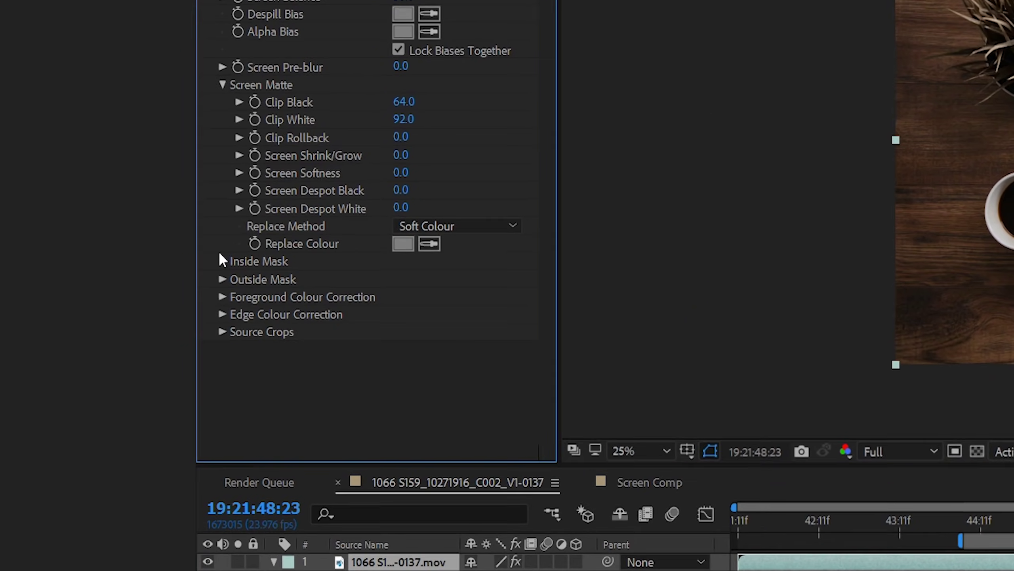
# Set Keylight's Inside Mask to Mask 1 with Invert enabled.
pyautogui.click(13, 281)
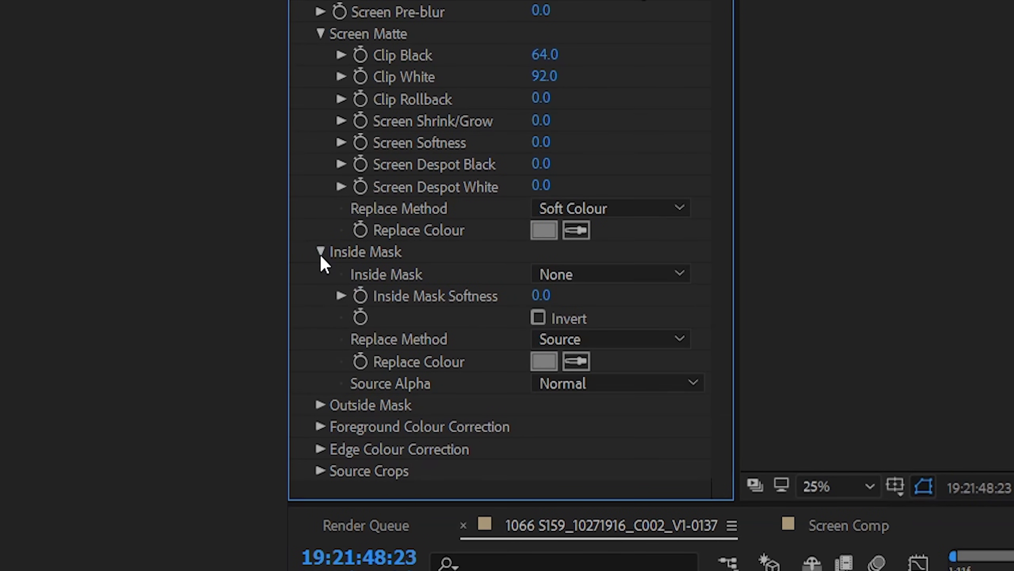
pyautogui.click(564, 276)
pyautogui.click(577, 337)
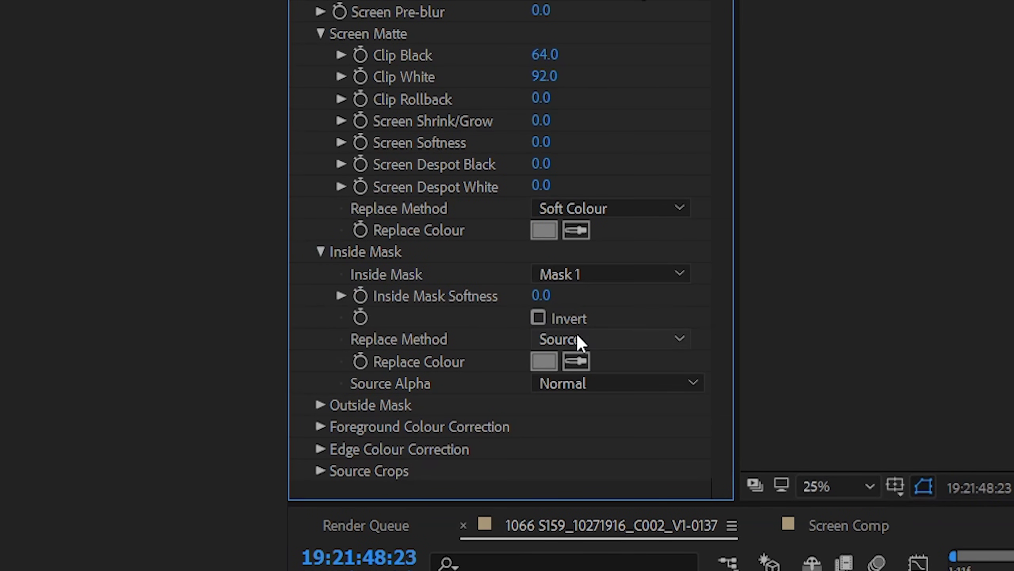
pyautogui.click(538, 317)
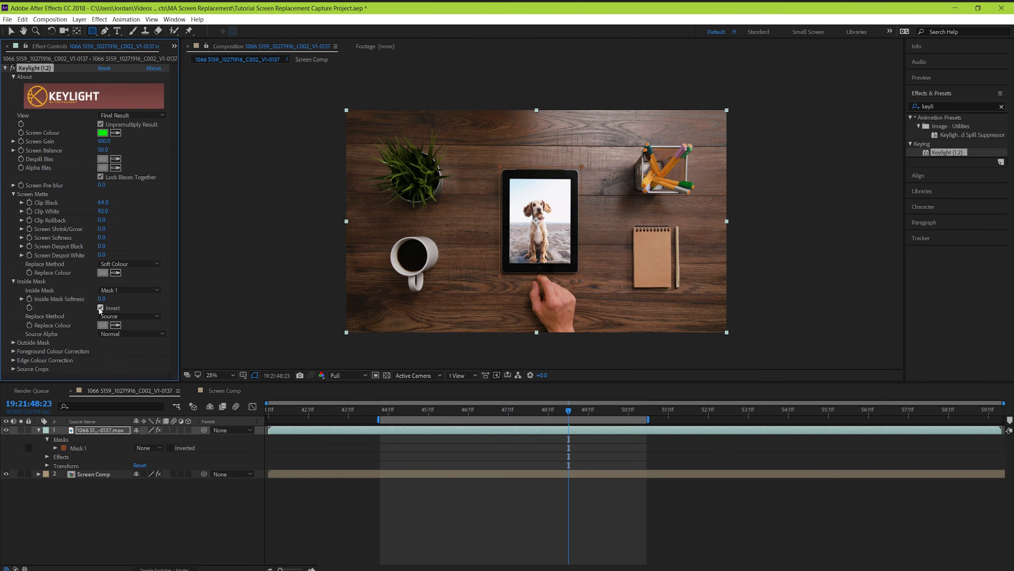
pyautogui.click(571, 504)
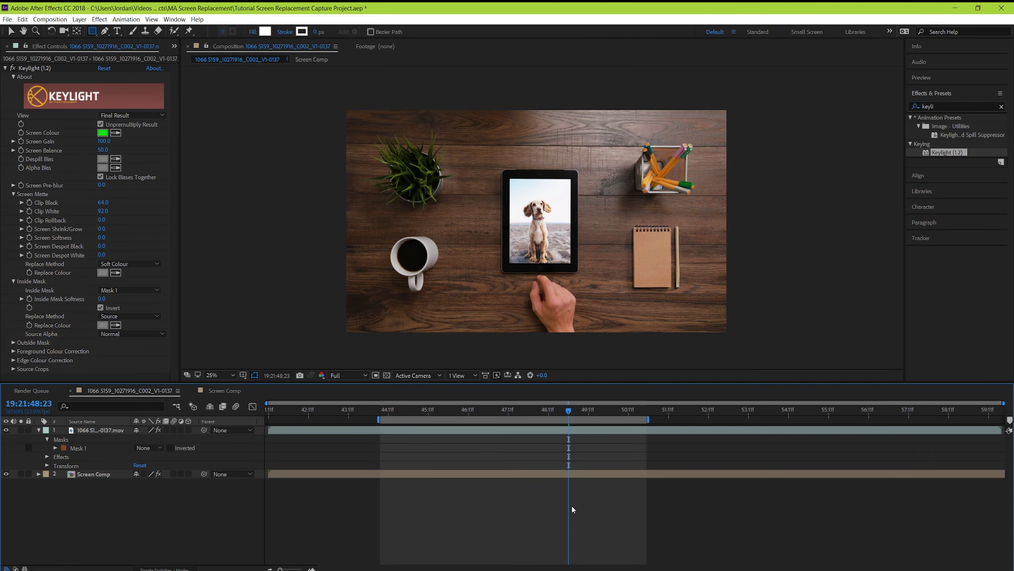
pyautogui.click(384, 411)
pyautogui.press('space')
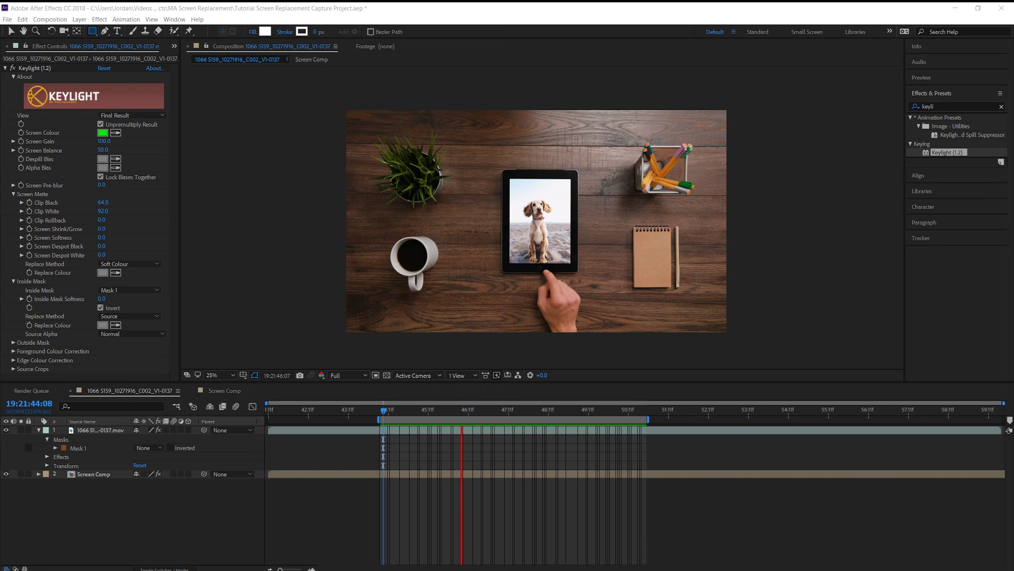
pyautogui.click(554, 521)
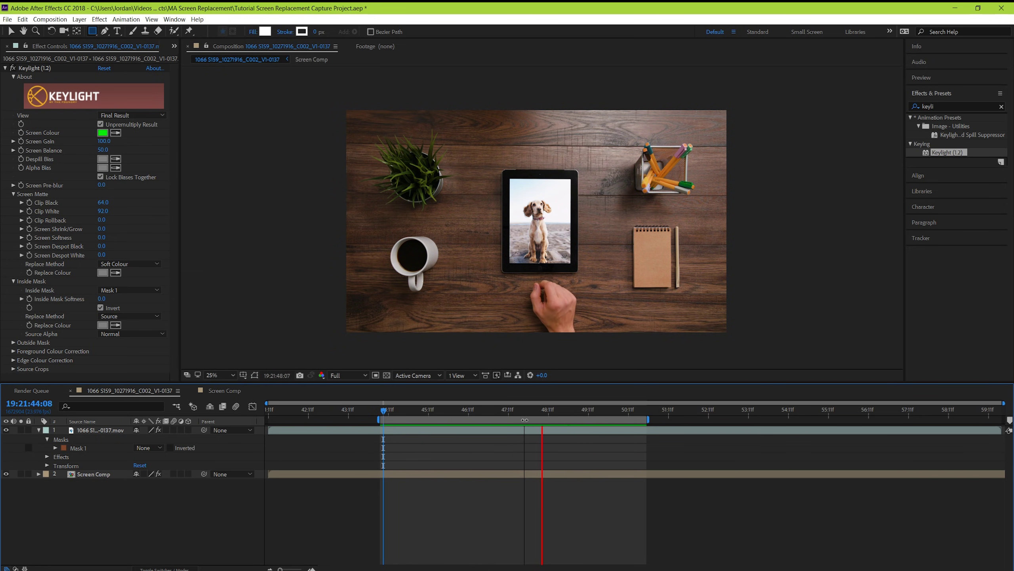
pyautogui.press('space')
pyautogui.moveTo(419, 408)
pyautogui.mouseDown()
pyautogui.moveTo(410, 408)
pyautogui.moveTo(431, 410)
pyautogui.mouseUp()
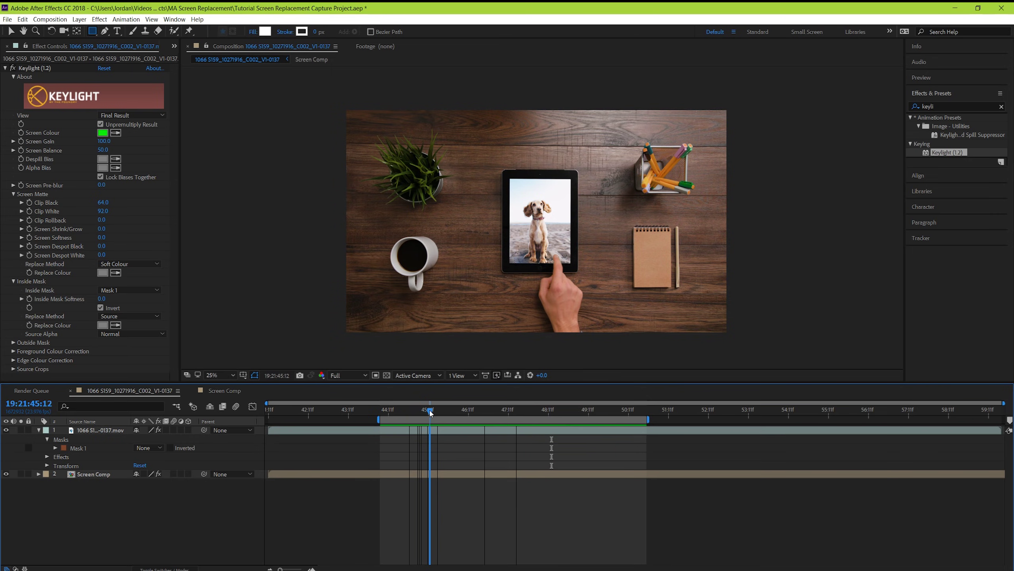
# In Screen Comp, set a starting Position keyframe on the dog photo layer.
pyautogui.doubleClick(442, 475)
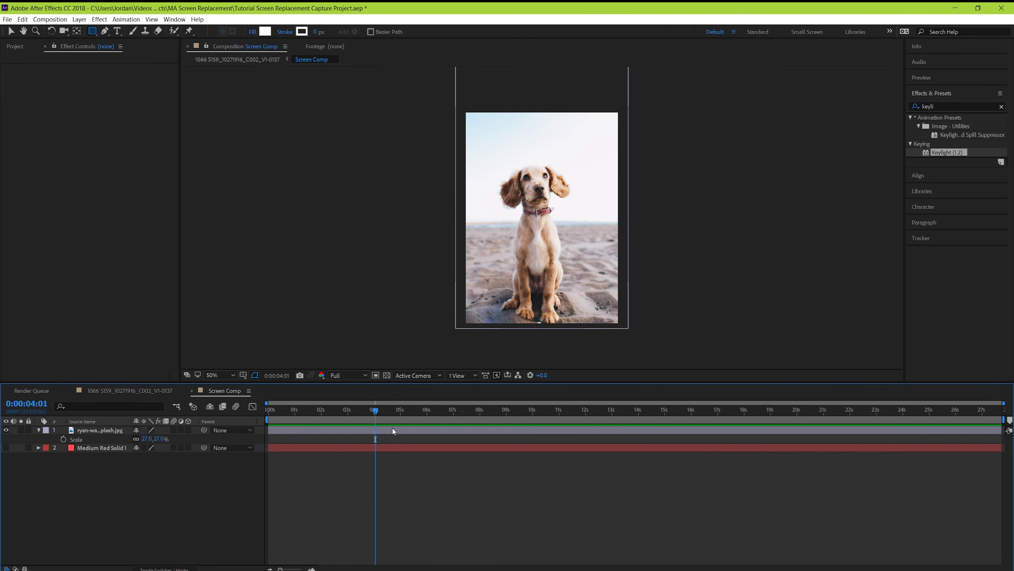
pyautogui.click(393, 428)
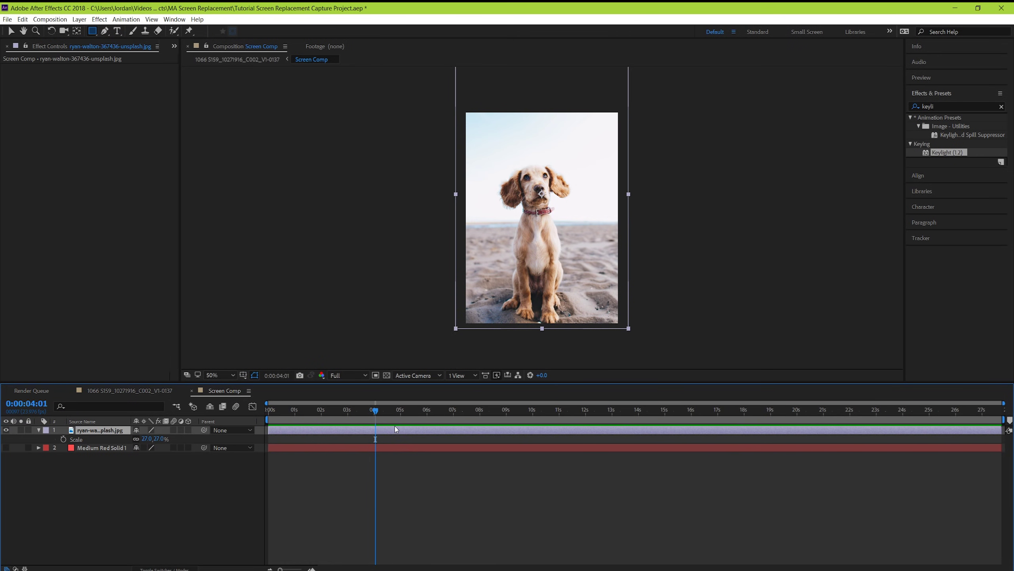
pyautogui.click(38, 430)
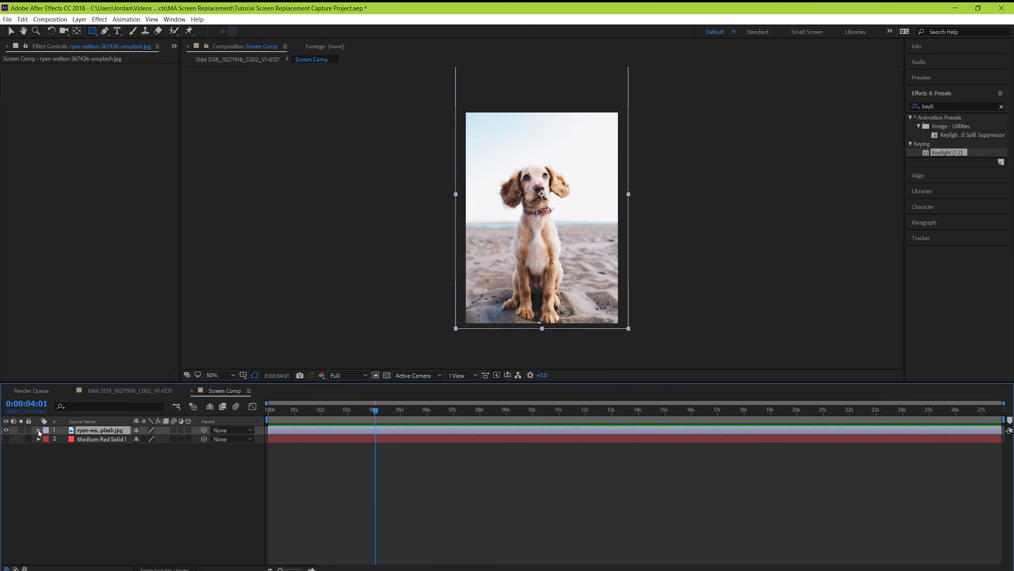
pyautogui.click(38, 430)
pyautogui.click(64, 456)
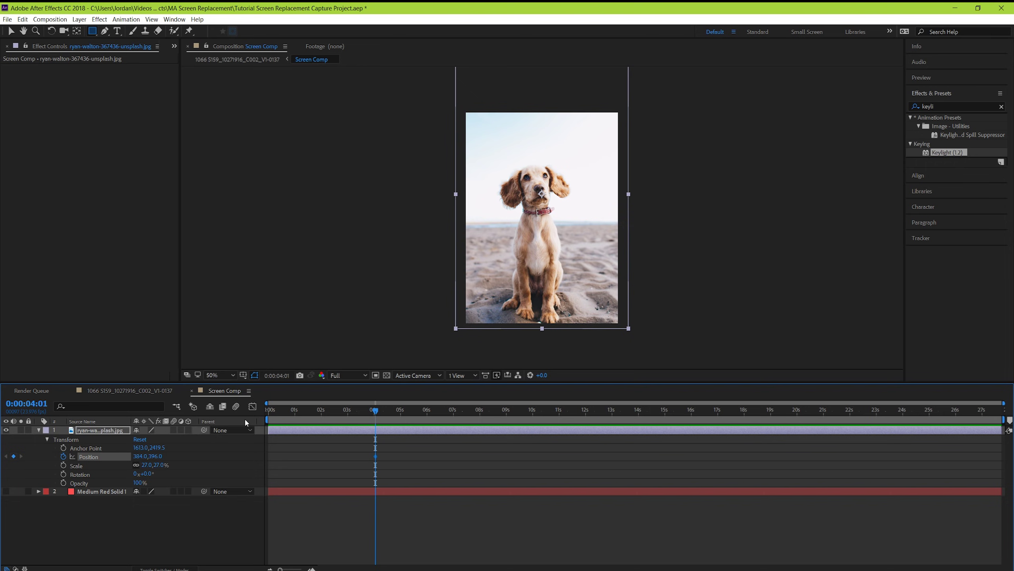
# A few frames later, slide the photo's Position X to -454, fully off frame left.
pyautogui.click(149, 392)
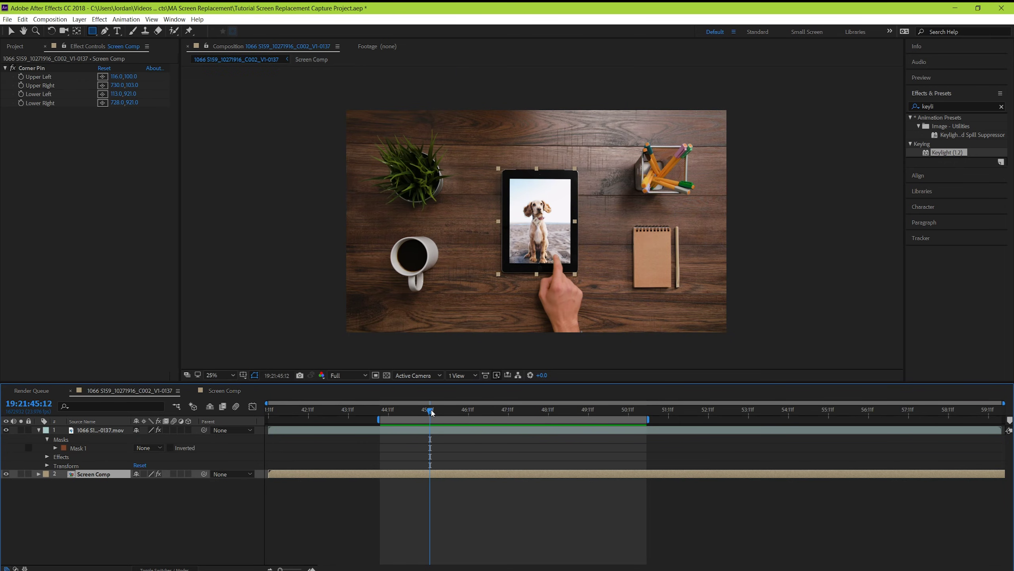
pyautogui.moveTo(432, 412); pyautogui.dragTo(441, 413)
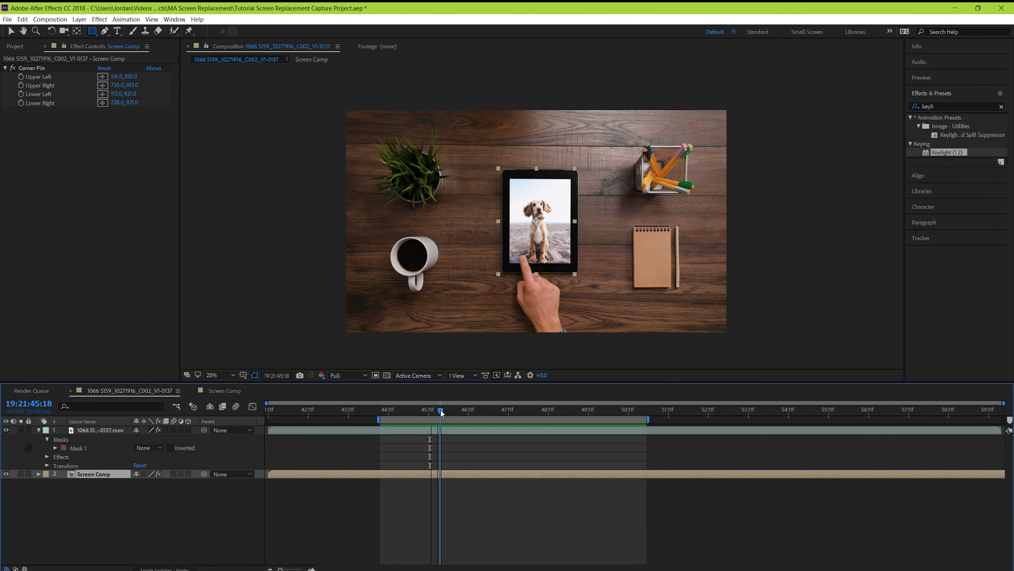
pyautogui.doubleClick(404, 473)
pyautogui.moveTo(137, 459); pyautogui.dragTo(57, 451)
pyautogui.moveTo(144, 459); pyautogui.dragTo(109, 457)
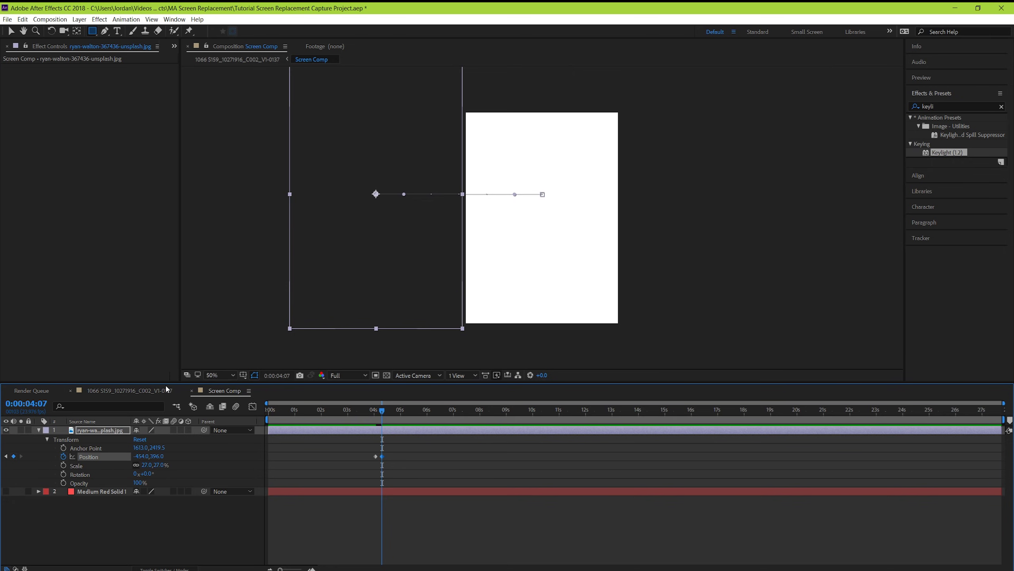
pyautogui.click(164, 390)
pyautogui.moveTo(423, 410); pyautogui.dragTo(412, 413)
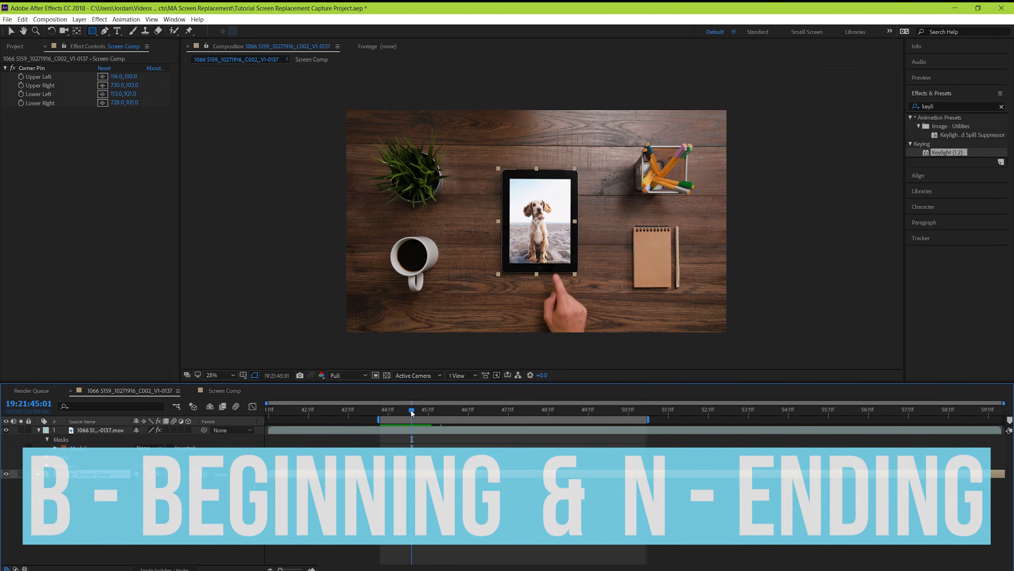
# Set the work area from 45:01 to 45:23 and preview it.
pyautogui.press('b')
pyautogui.press('space')
pyautogui.moveTo(428, 411)
pyautogui.mouseDown()
pyautogui.moveTo(449, 414)
pyautogui.moveTo(417, 409)
pyautogui.mouseUp()
pyautogui.press('n')
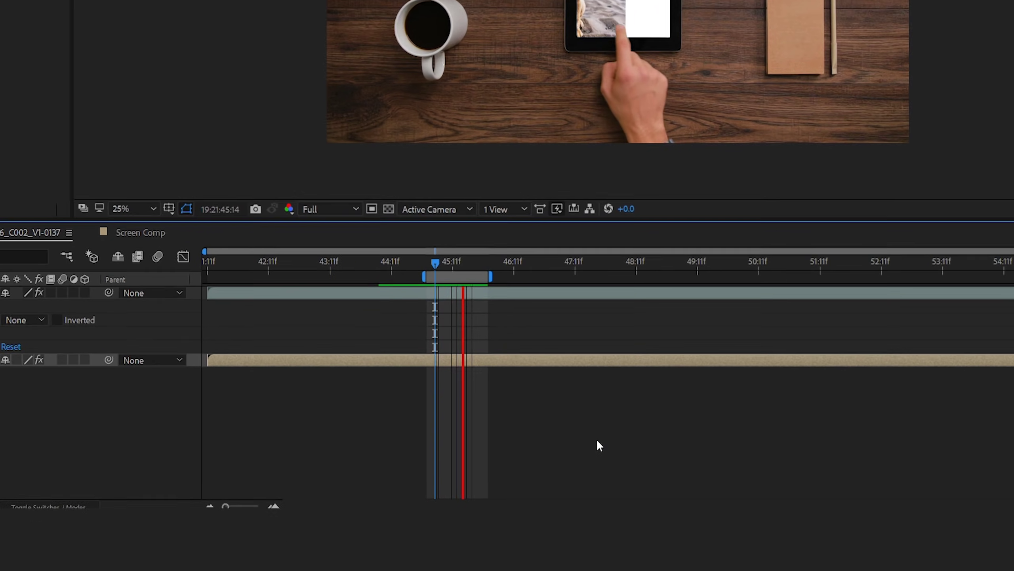
pyautogui.press('space')
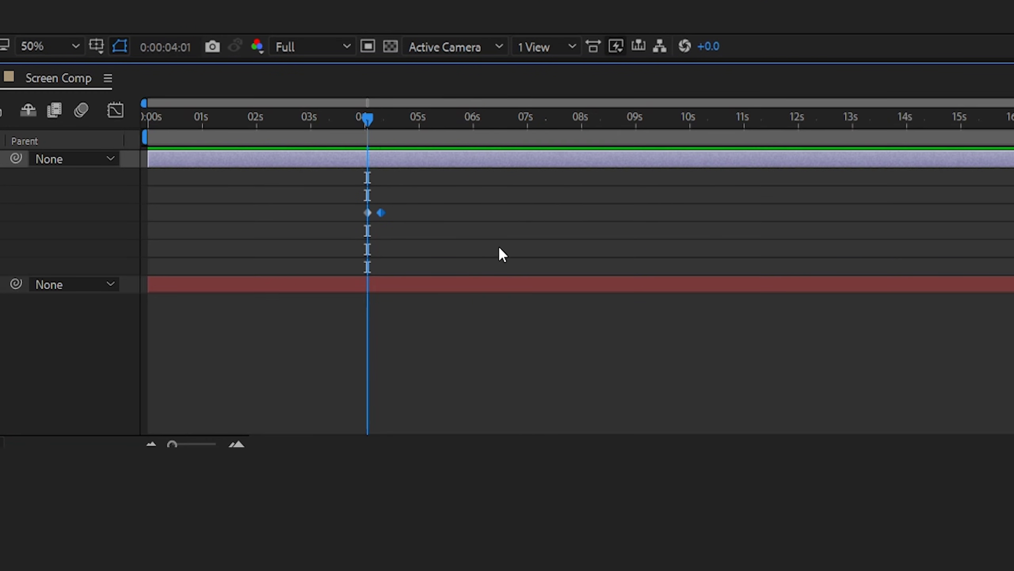
# Apply Easy Ease to both of the photo's Position keyframes.
pyautogui.moveTo(410, 211); pyautogui.dragTo(355, 218)
pyautogui.rightClick(378, 211)
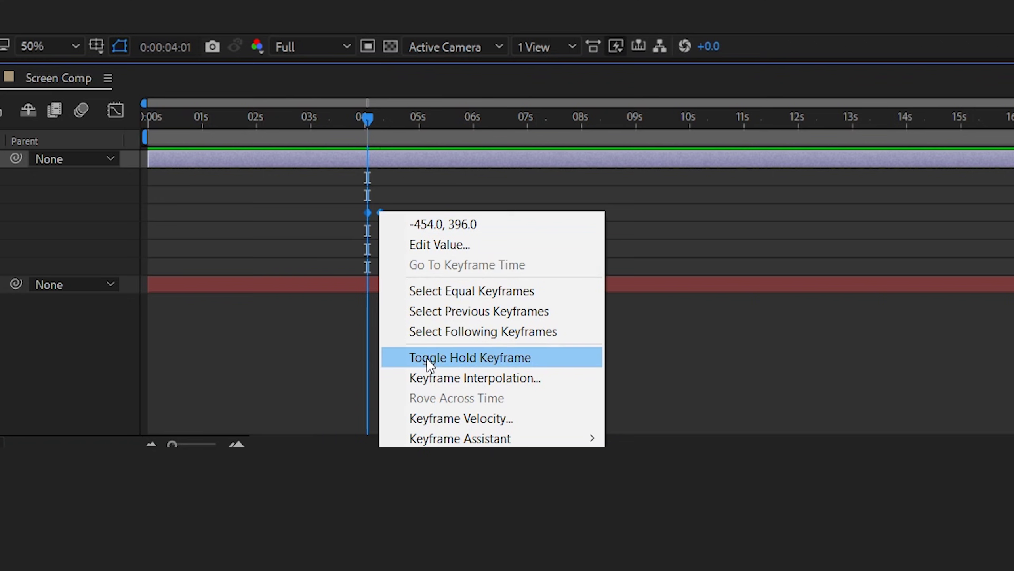
pyautogui.moveTo(450, 438)
pyautogui.click(683, 315)
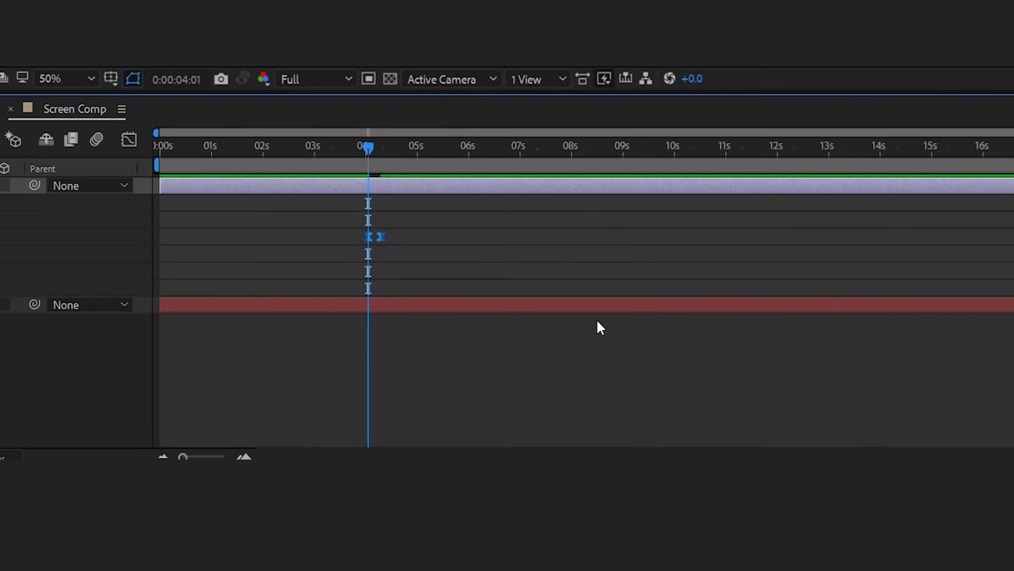
# Preview the slide in the 1066 tablet comp, then reopen Screen Comp.
pyautogui.click(116, 346)
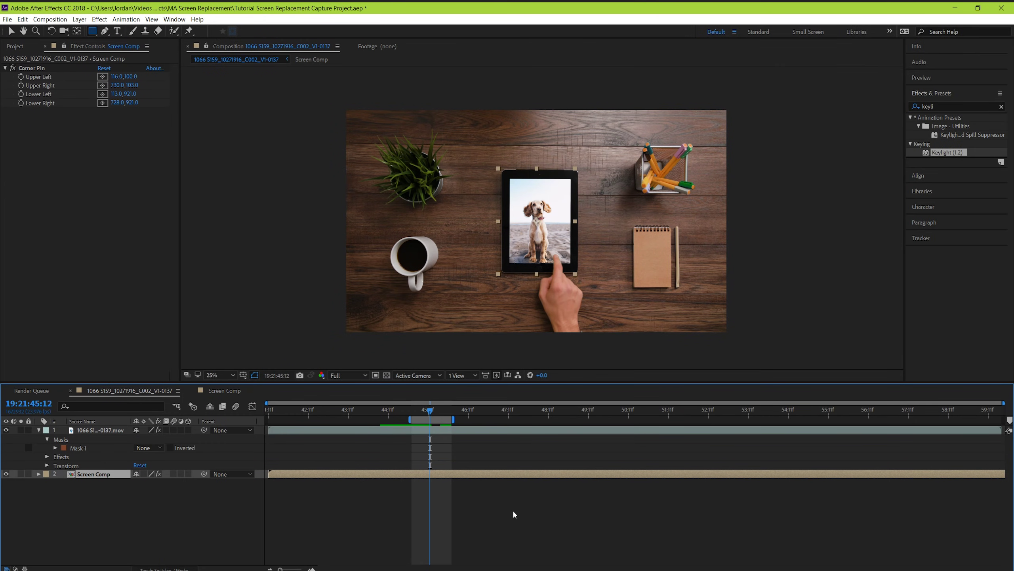
pyautogui.press('space')
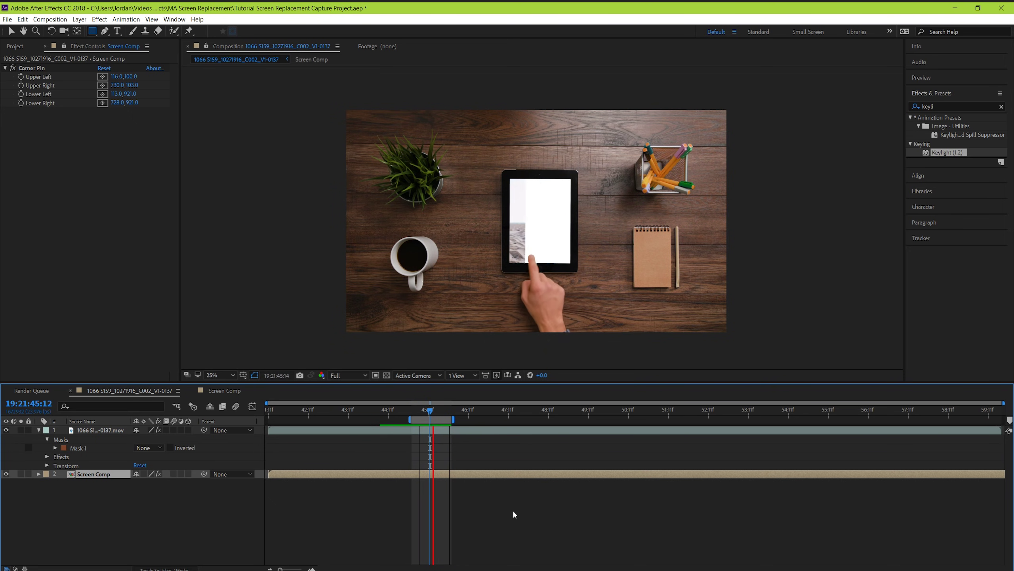
pyautogui.click(418, 474)
pyautogui.doubleClick(417, 473)
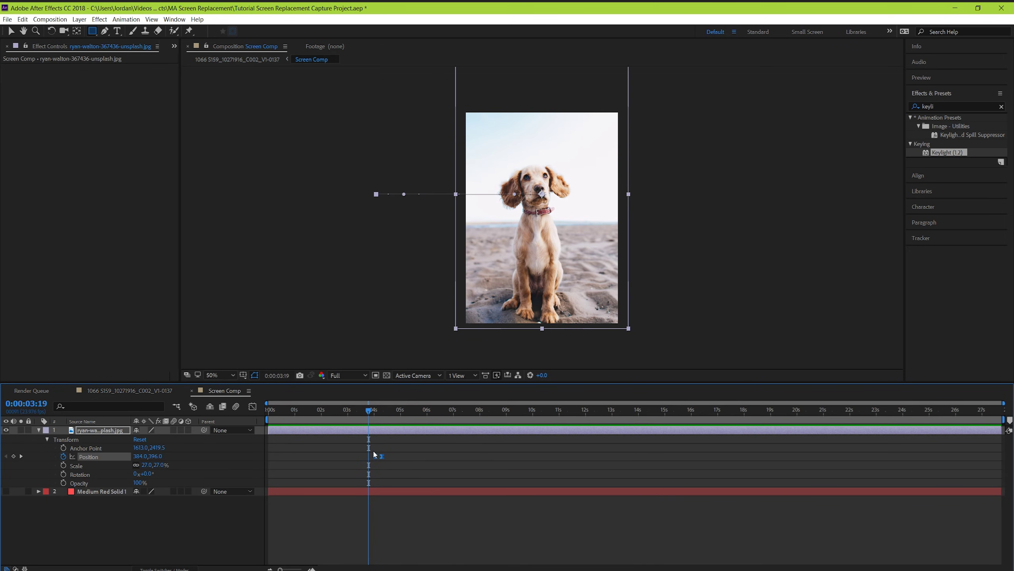
# Check the Position speed graph, then enable comp and dog-photo layer Motion Blur.
pyautogui.click(252, 406)
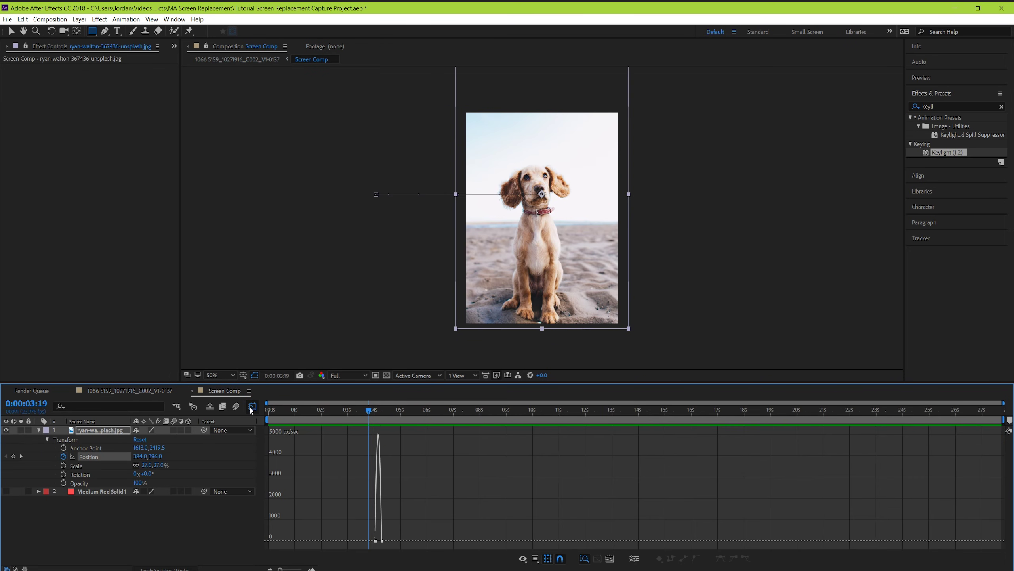
pyautogui.click(376, 411)
pyautogui.scroll(6, 389, 430)
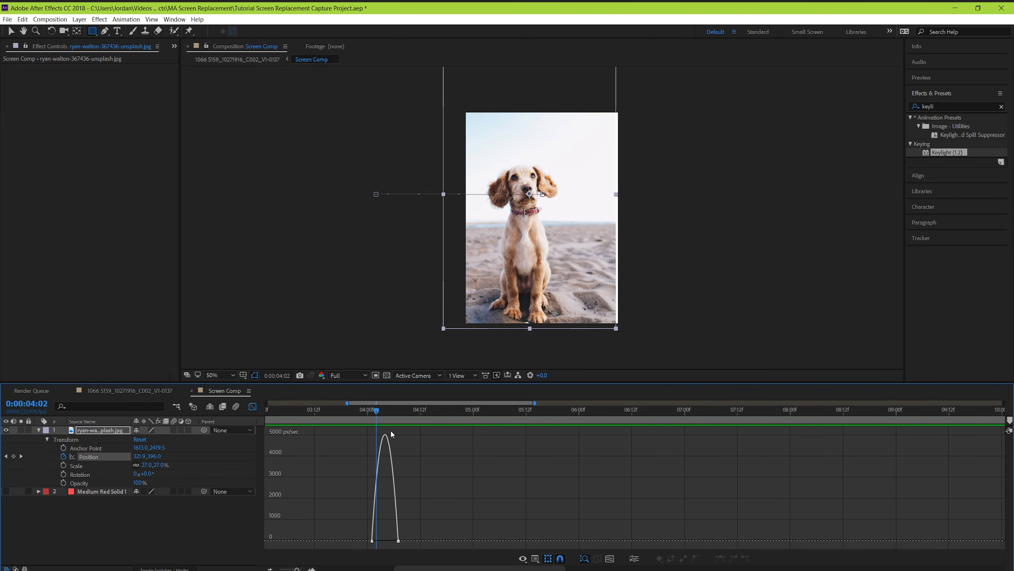
pyautogui.click(252, 407)
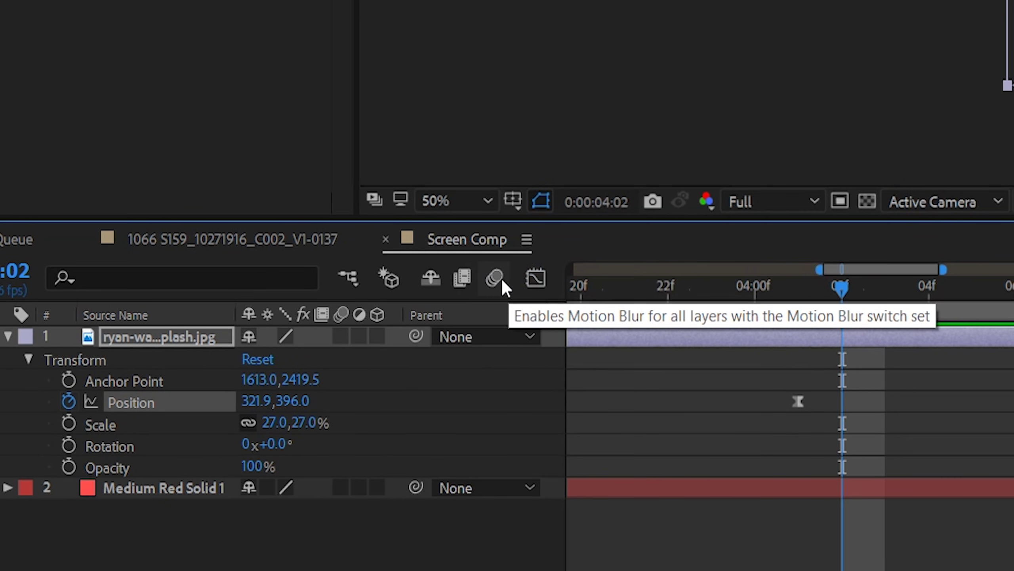
pyautogui.click(502, 280)
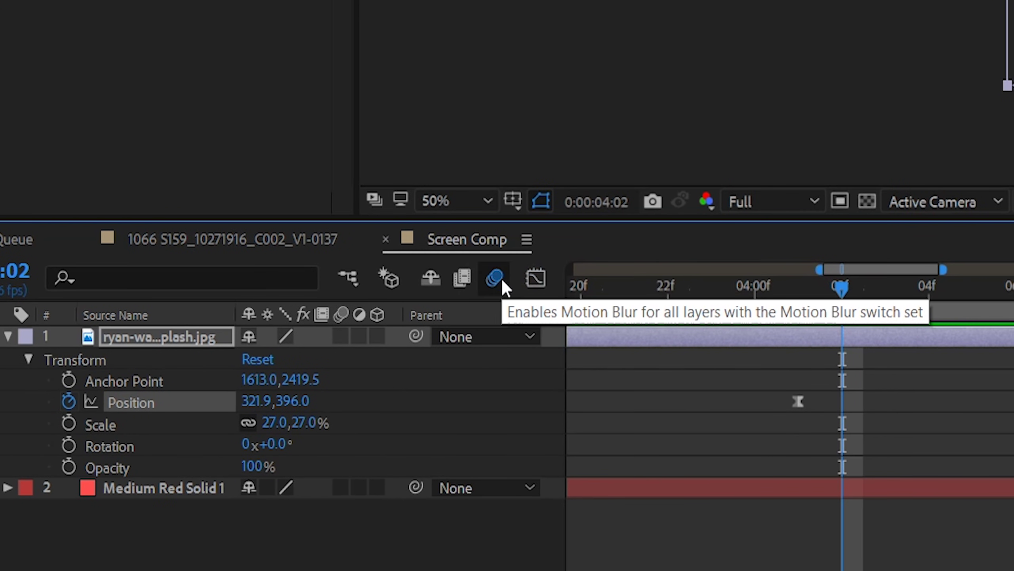
pyautogui.click(340, 336)
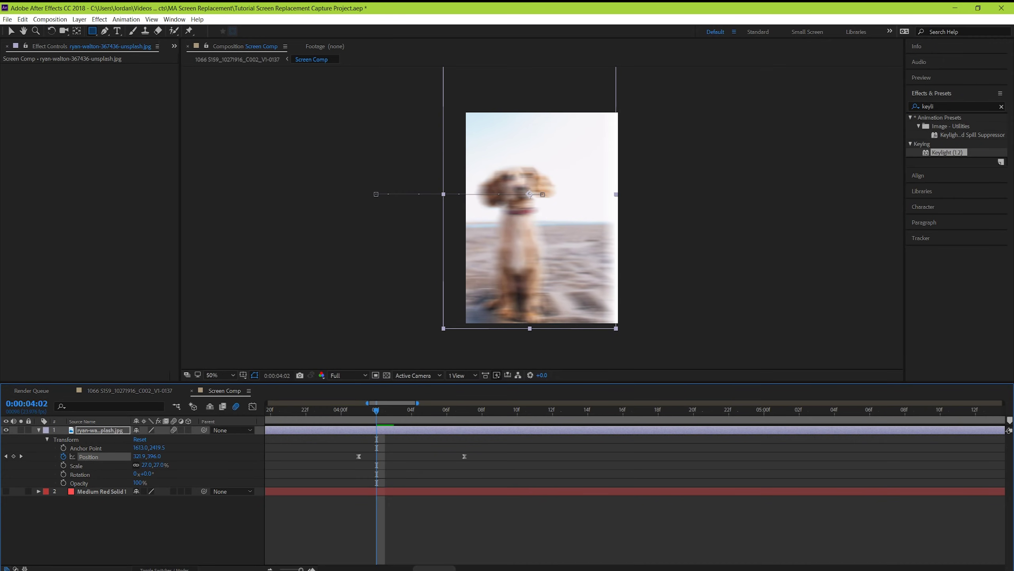
# Add mitchell-orr-237216-unsplash.jpg to Screen Comp and scale it to 29%.
pyautogui.hotkey('ctrl', '0')
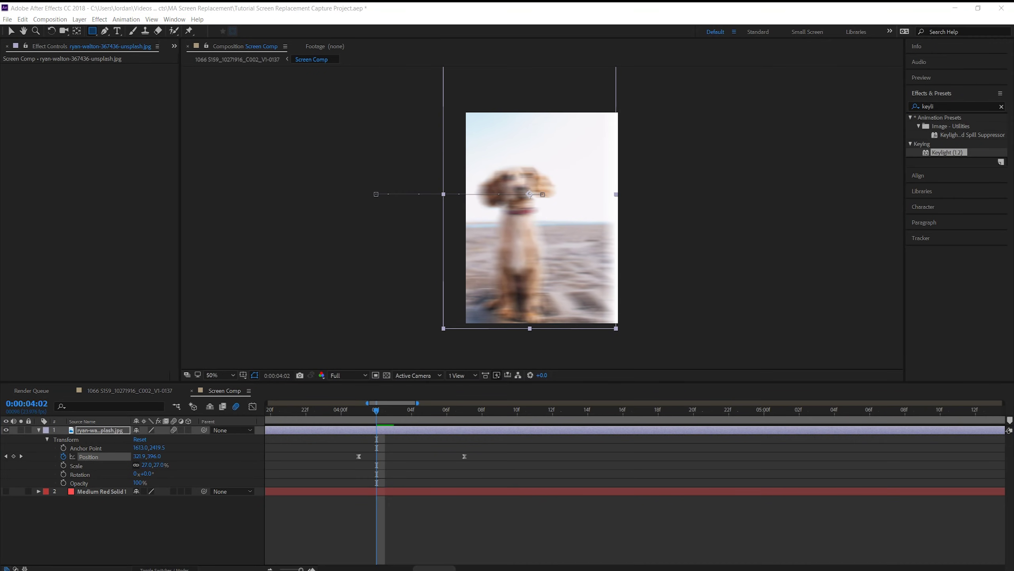
pyautogui.moveTo(60, 168); pyautogui.dragTo(80, 487)
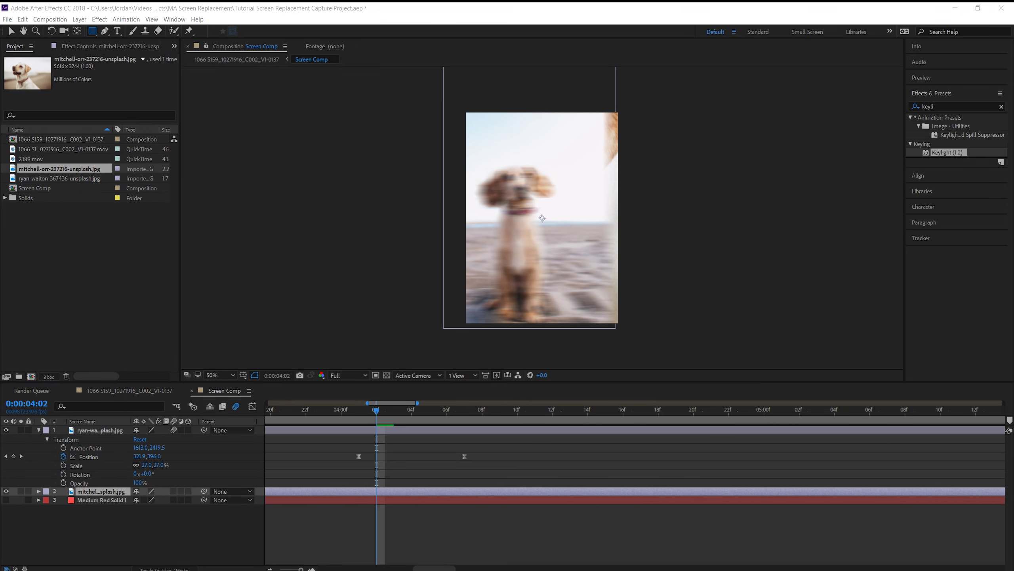
pyautogui.press('pagedown')
pyautogui.press('pagedown')
pyautogui.press('pagedown')
pyautogui.press('pagedown')
pyautogui.press('s')
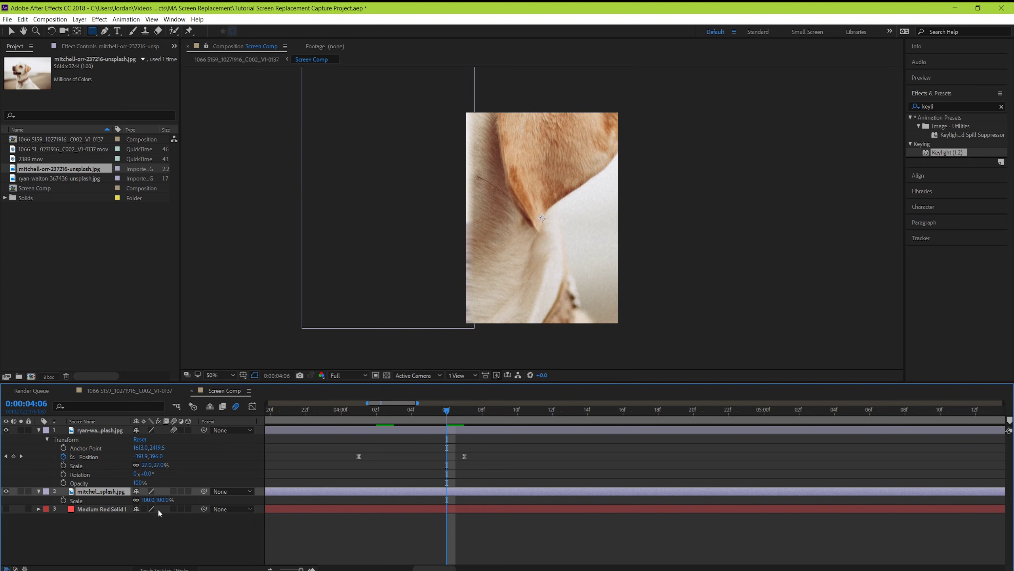
pyautogui.moveTo(150, 500); pyautogui.dragTo(113, 503)
pyautogui.moveTo(569, 226); pyautogui.dragTo(613, 226)
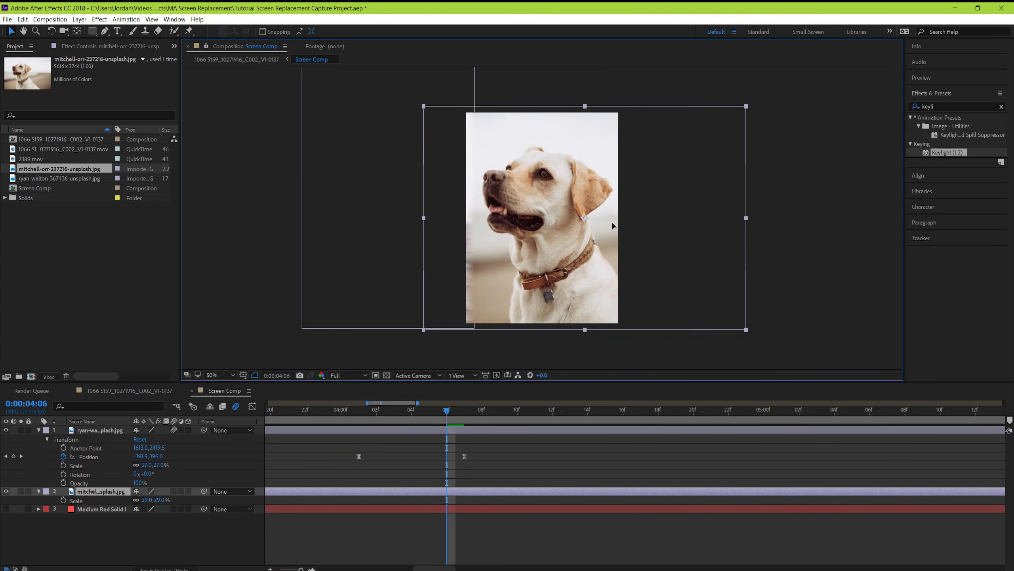
# Preview the screen replacement in the main tablet comp.
pyautogui.click(130, 390)
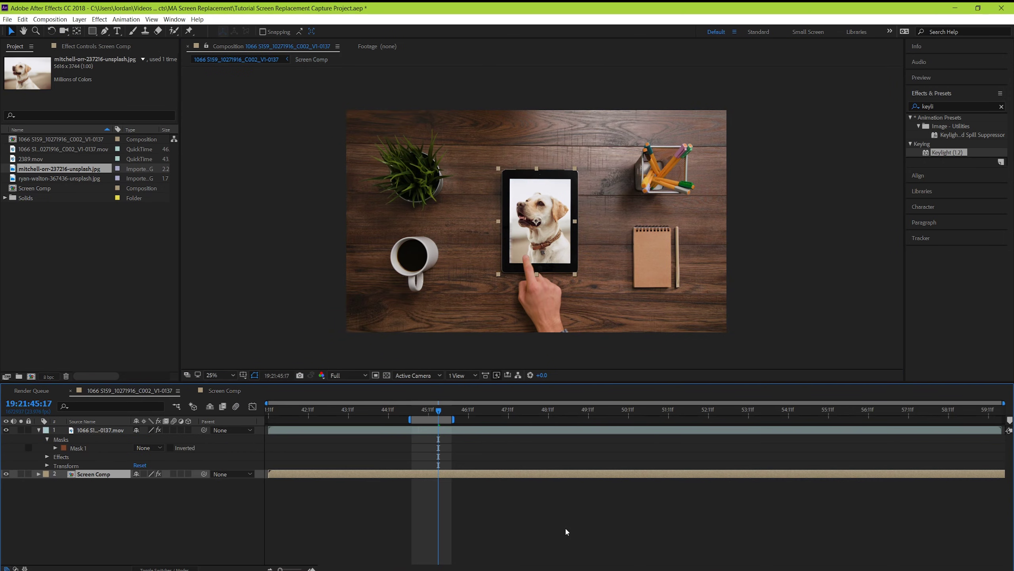
pyautogui.press('space')
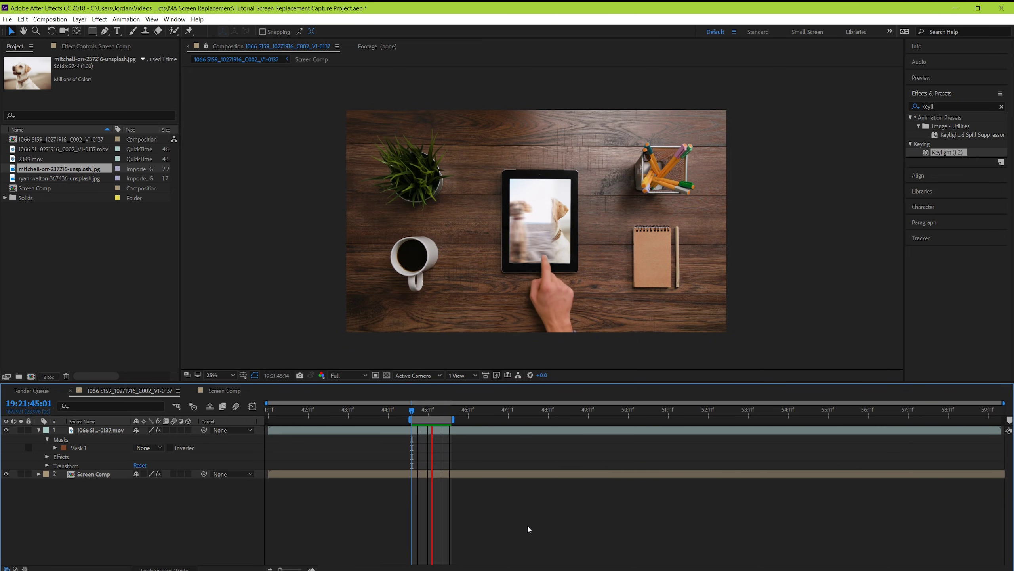
pyautogui.press('space')
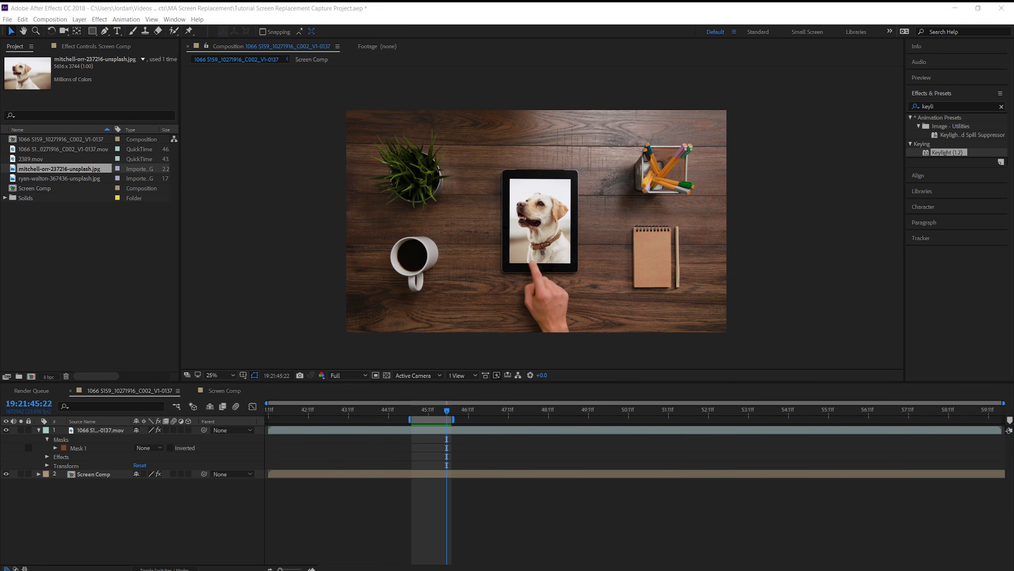
# Apply Camera Lens Blur from Effects & Presets to the Screen Comp layer.
pyautogui.click(418, 409)
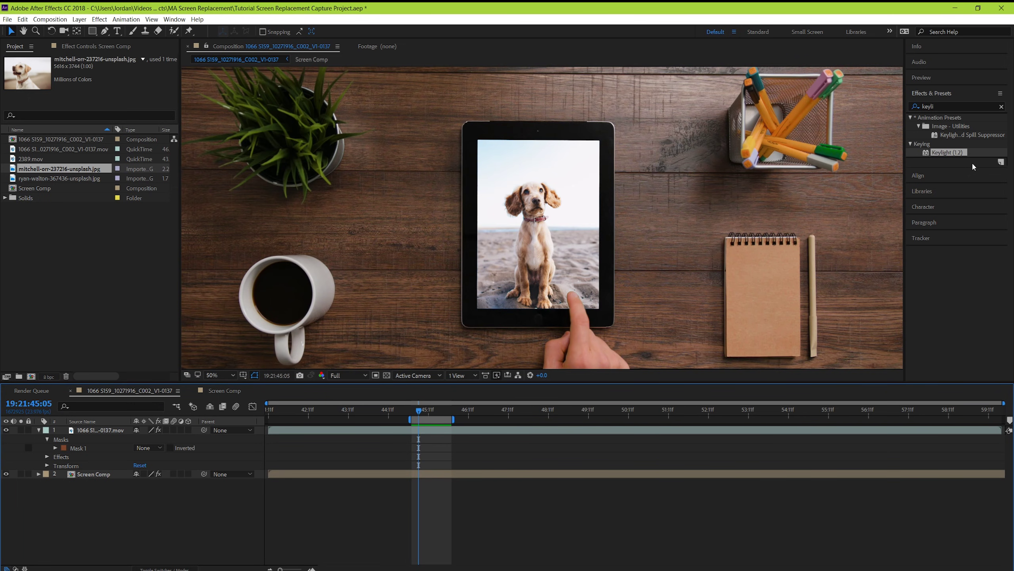
pyautogui.click(958, 106)
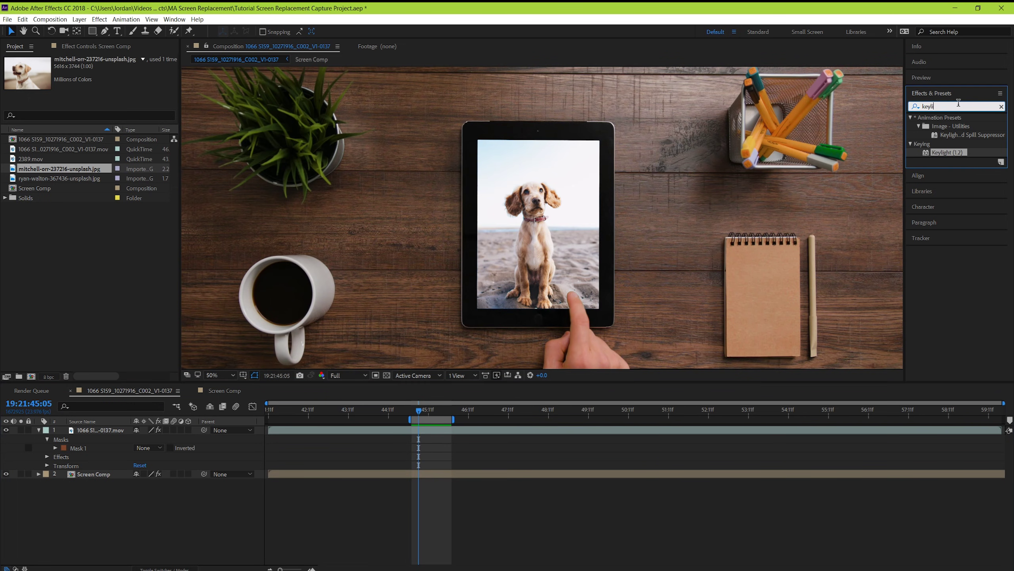
pyautogui.write('camera')
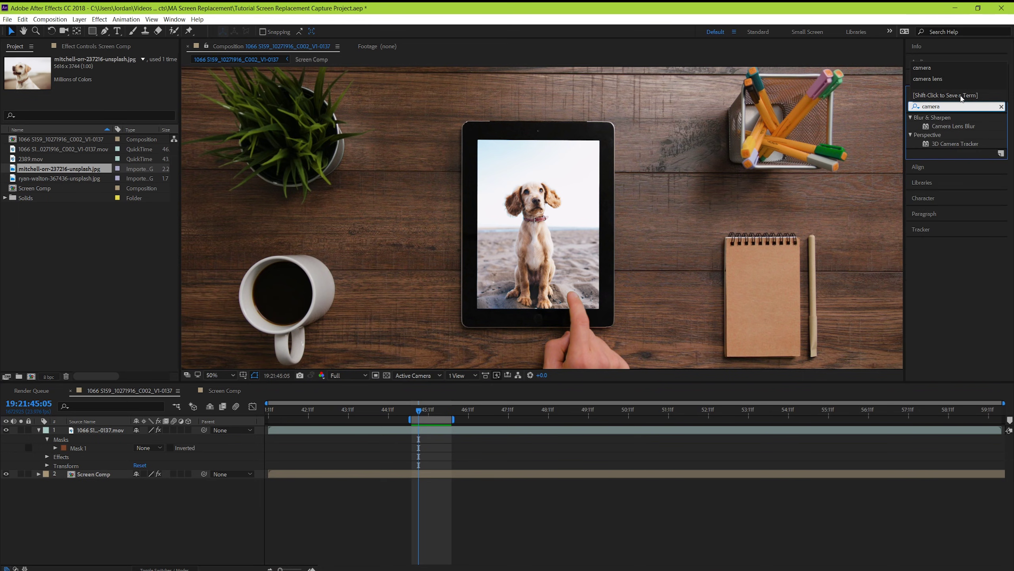
pyautogui.moveTo(963, 125); pyautogui.dragTo(441, 473)
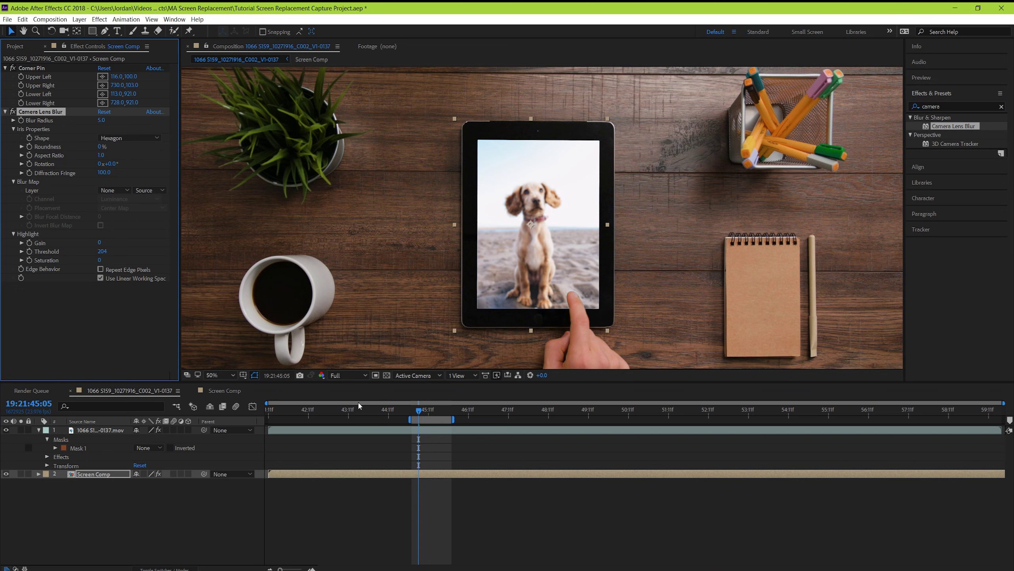
# Set the lens blur's Blur Radius to 1.5 and Iris Shape to Decagon.
pyautogui.click(101, 120)
pyautogui.write('1.5')
pyautogui.press('Return')
pyautogui.click(132, 138)
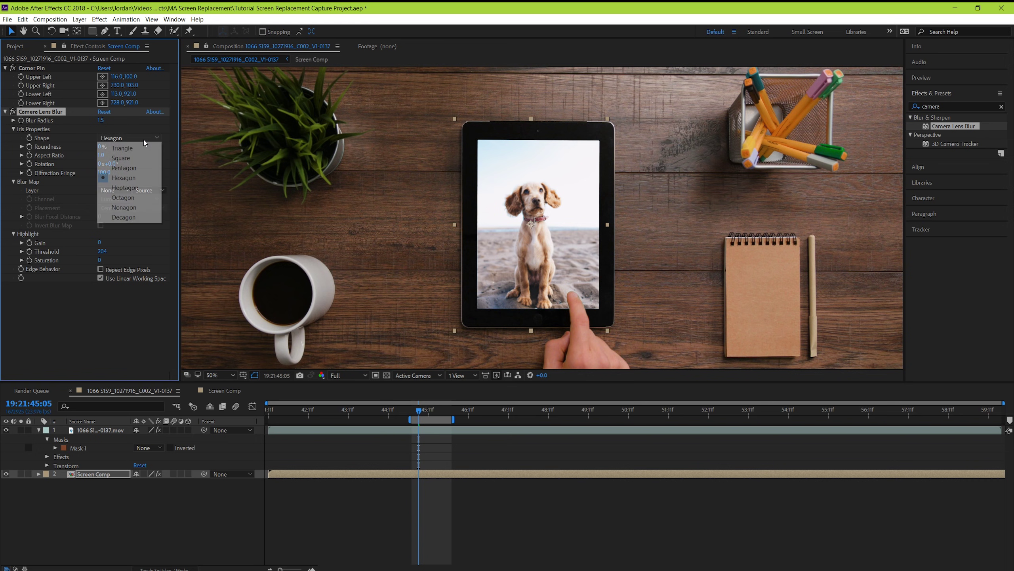
pyautogui.click(127, 219)
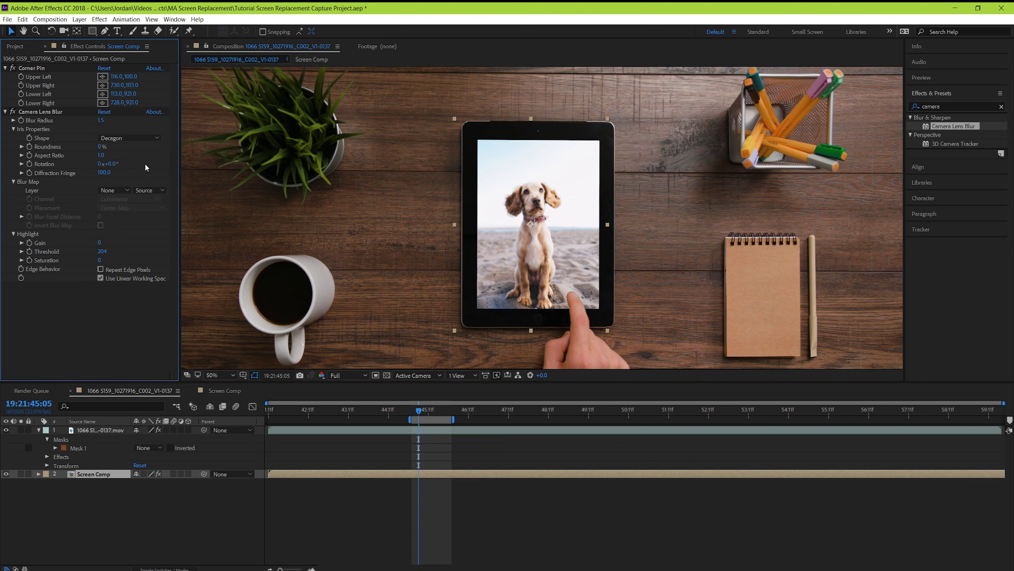
# In Screen Comp, create a white solid layer named 'Screen Glare'.
pyautogui.doubleClick(434, 475)
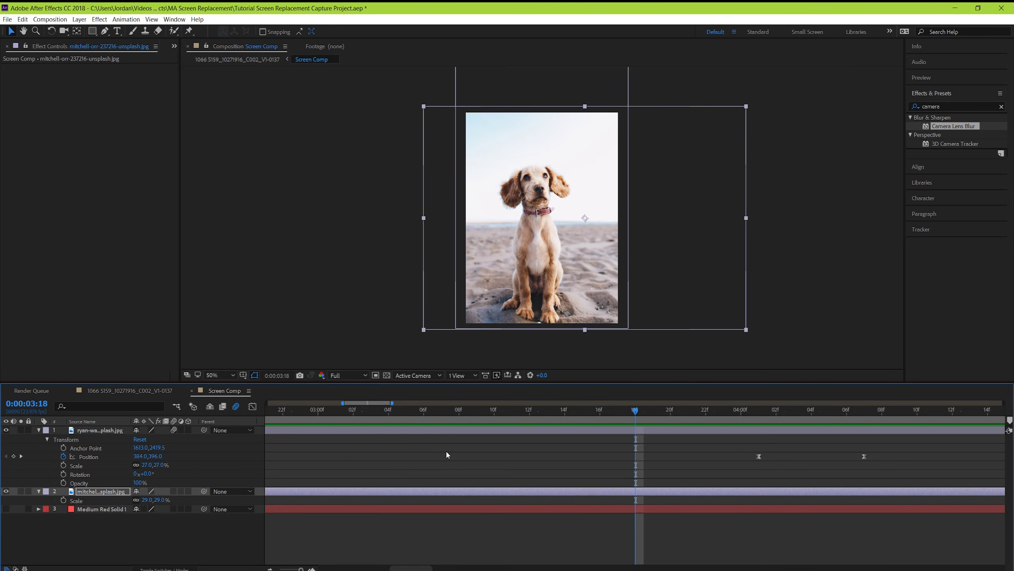
pyautogui.rightClick(183, 539)
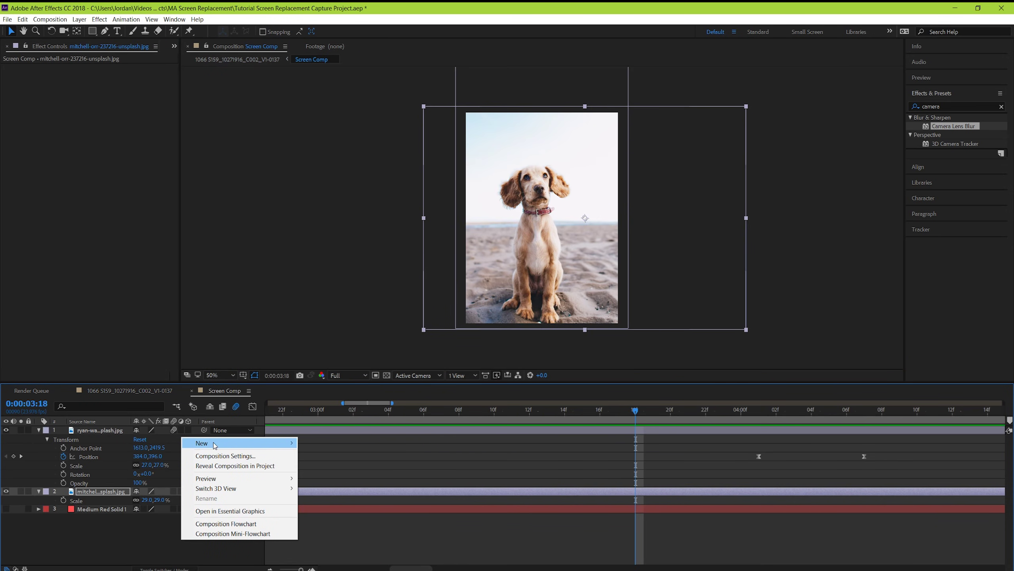
pyautogui.moveTo(215, 444)
pyautogui.click(315, 467)
pyautogui.click(501, 355)
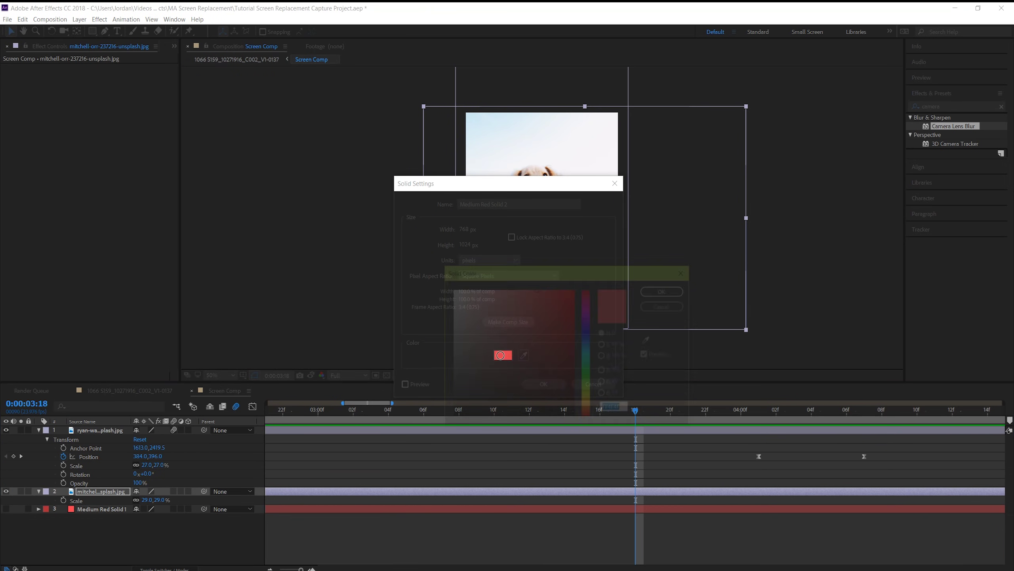
pyautogui.moveTo(501, 355); pyautogui.dragTo(389, 254)
pyautogui.click(662, 291)
pyautogui.write('Scr')
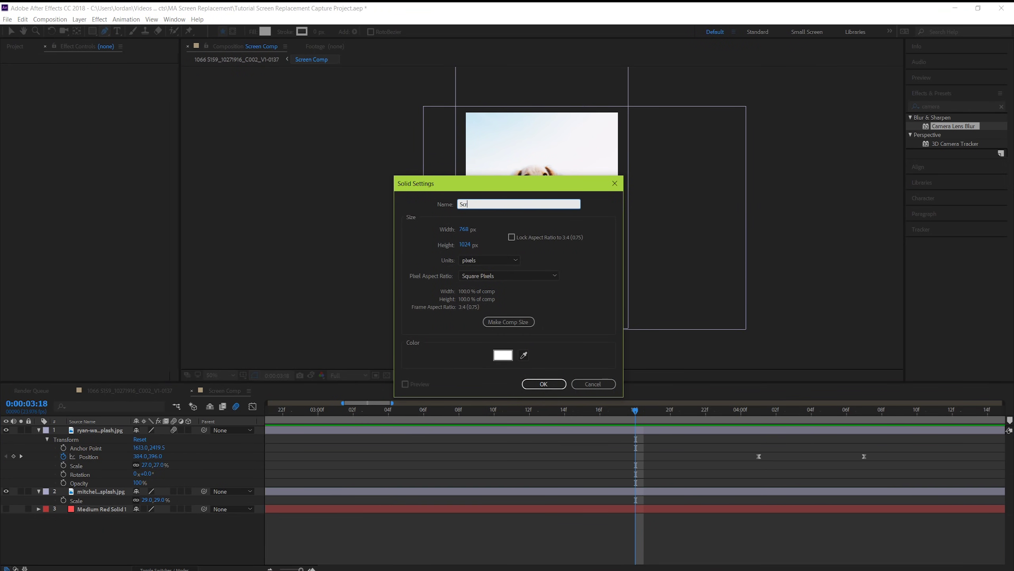
pyautogui.write('een Glare')
pyautogui.press('Return')
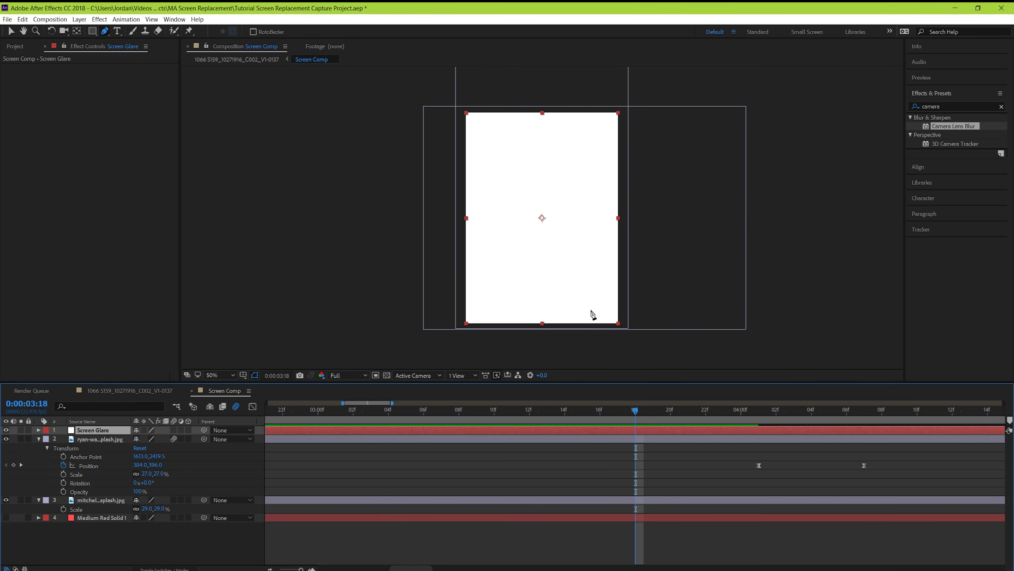
# Draw a triangular glare mask across the photo on the Screen Glare layer.
pyautogui.click(396, 90)
pyautogui.click(652, 310)
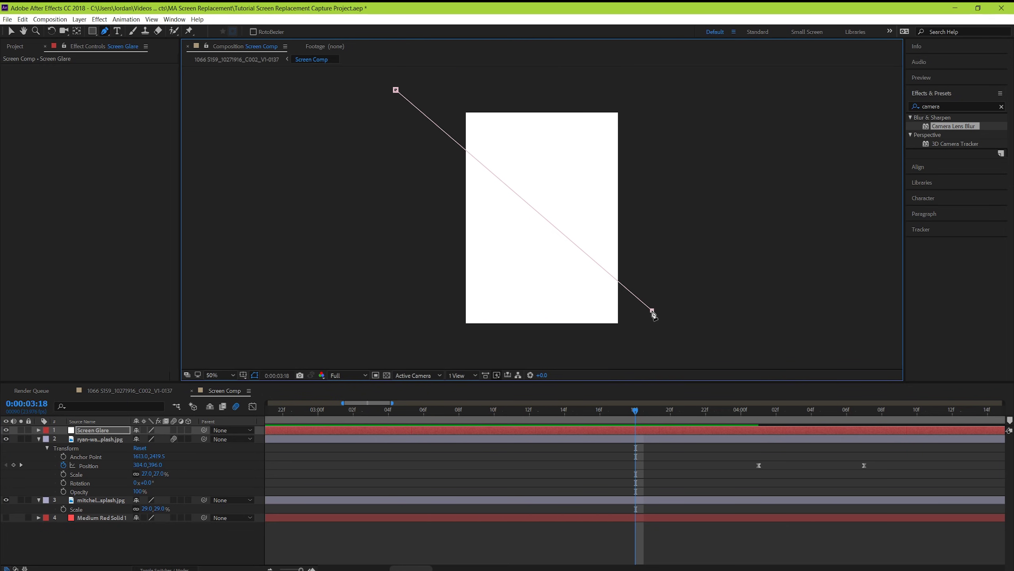
pyautogui.click(794, 88)
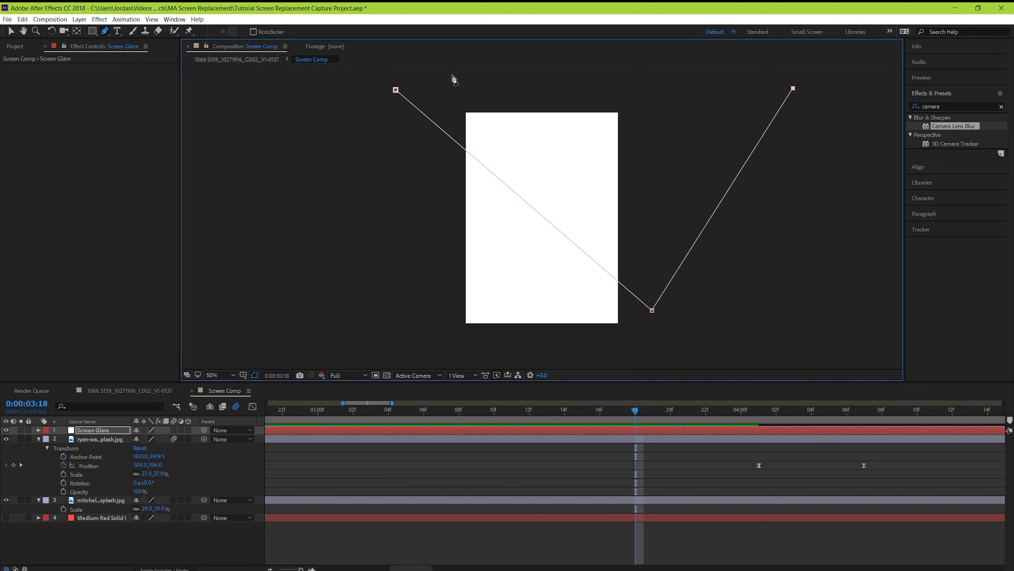
pyautogui.click(395, 90)
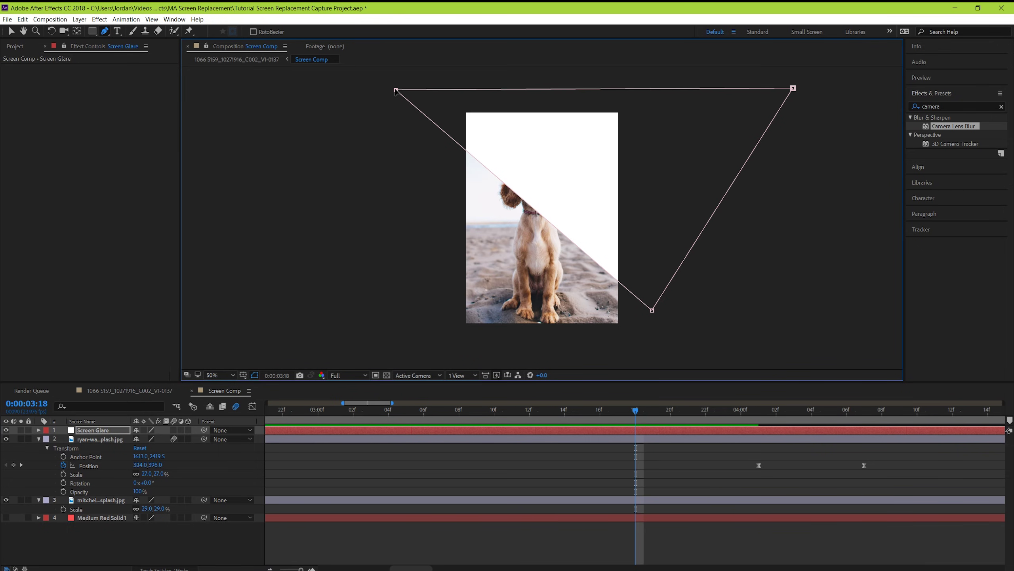
# Feather the glare mask's edge and fade it to 54% opacity.
pyautogui.click(39, 430)
pyautogui.click(47, 439)
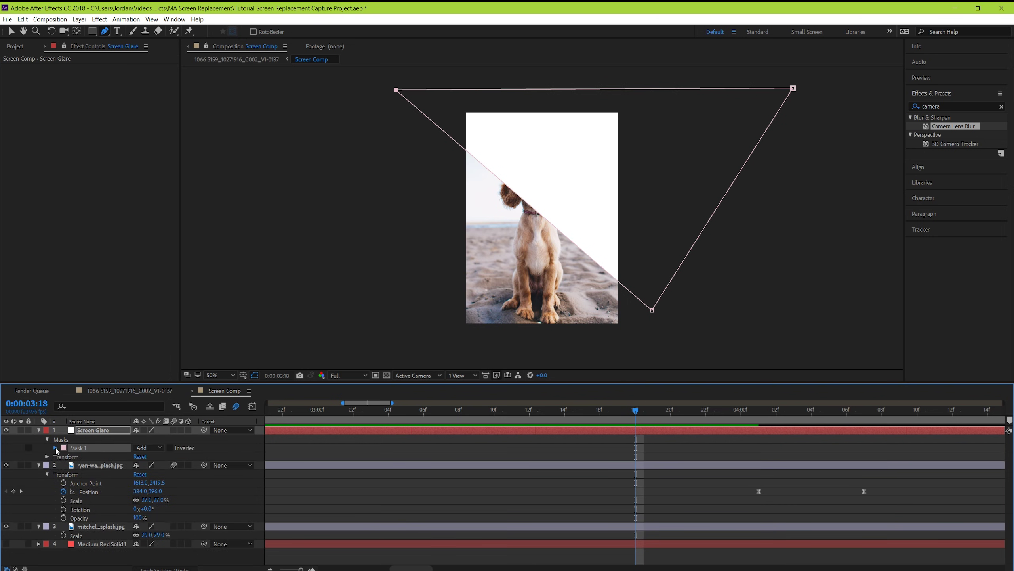
pyautogui.click(55, 447)
pyautogui.moveTo(145, 465); pyautogui.dragTo(186, 481)
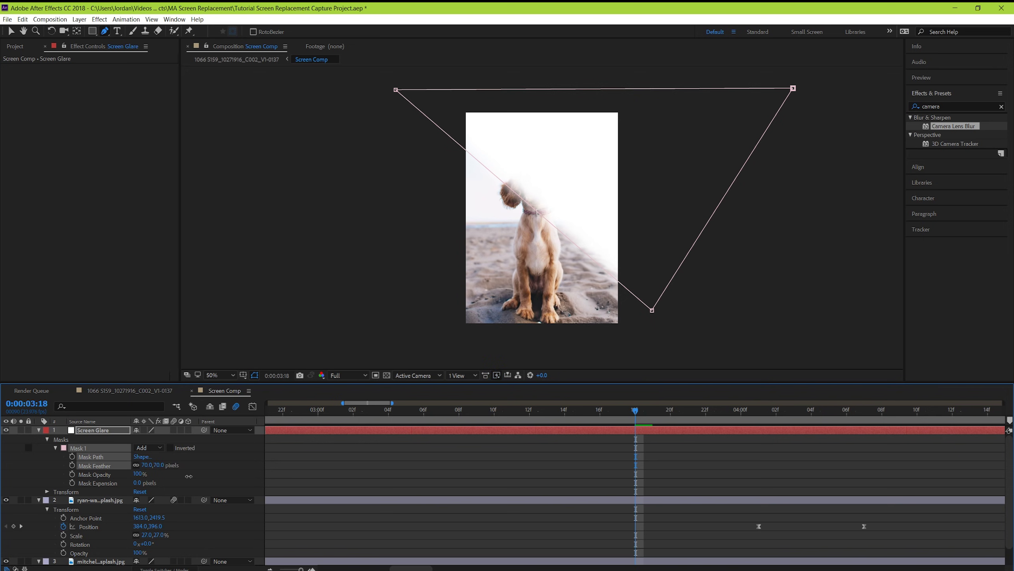
pyautogui.click(149, 473)
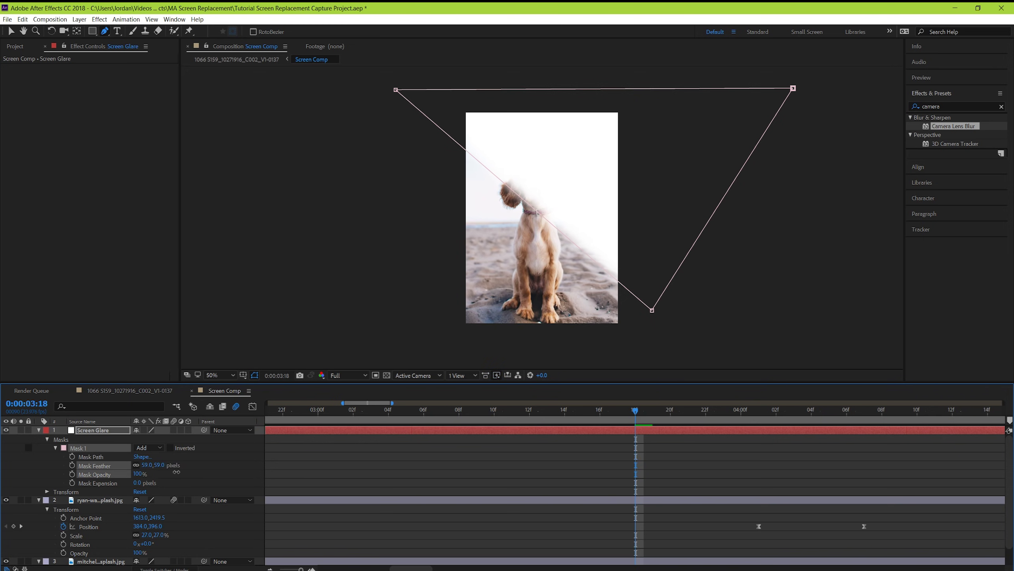
pyautogui.moveTo(193, 472); pyautogui.dragTo(173, 475)
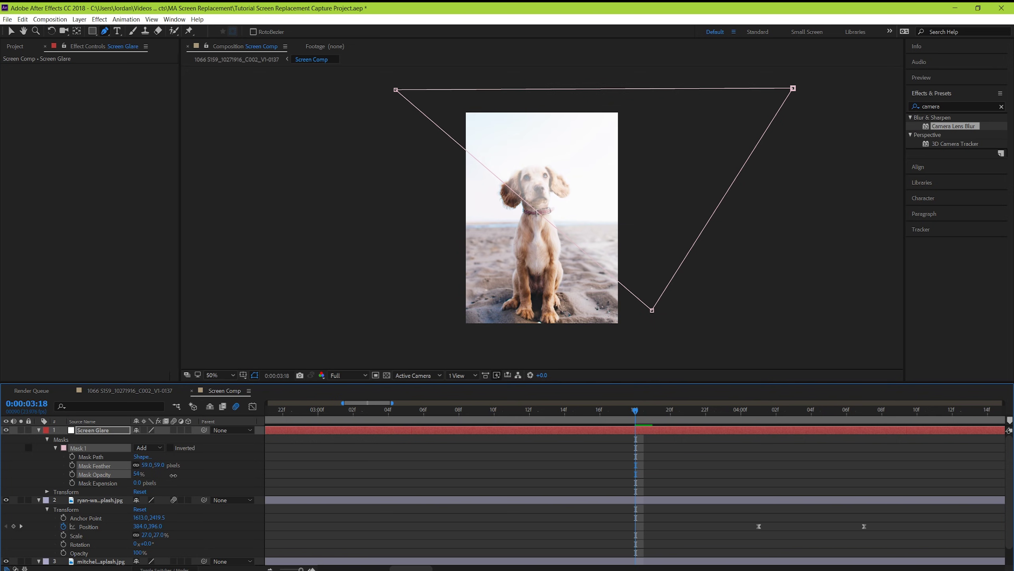
# Reshape the mask into a diagonal band and lower its opacity to 13%.
pyautogui.click(517, 90)
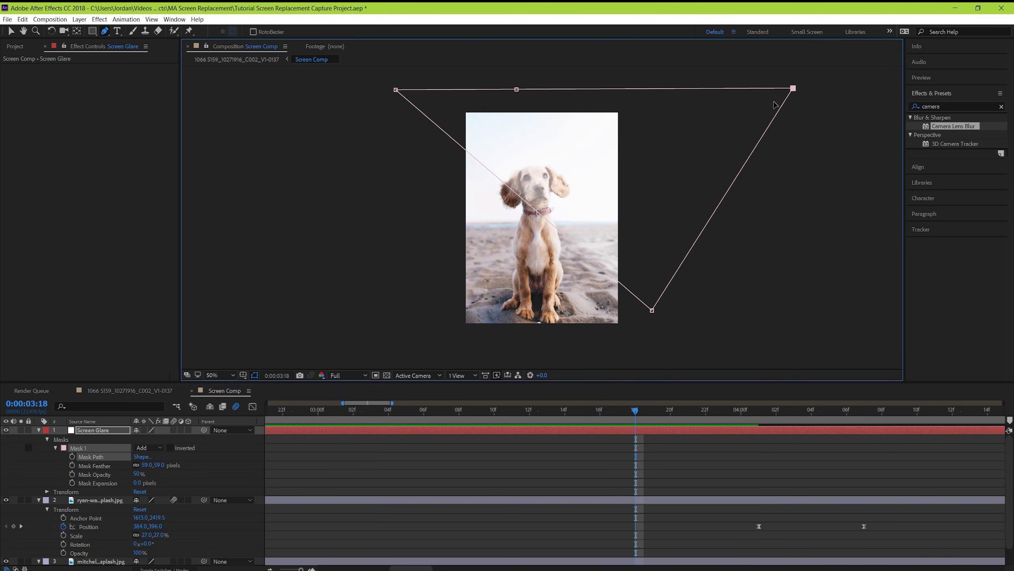
pyautogui.moveTo(793, 88); pyautogui.dragTo(672, 245)
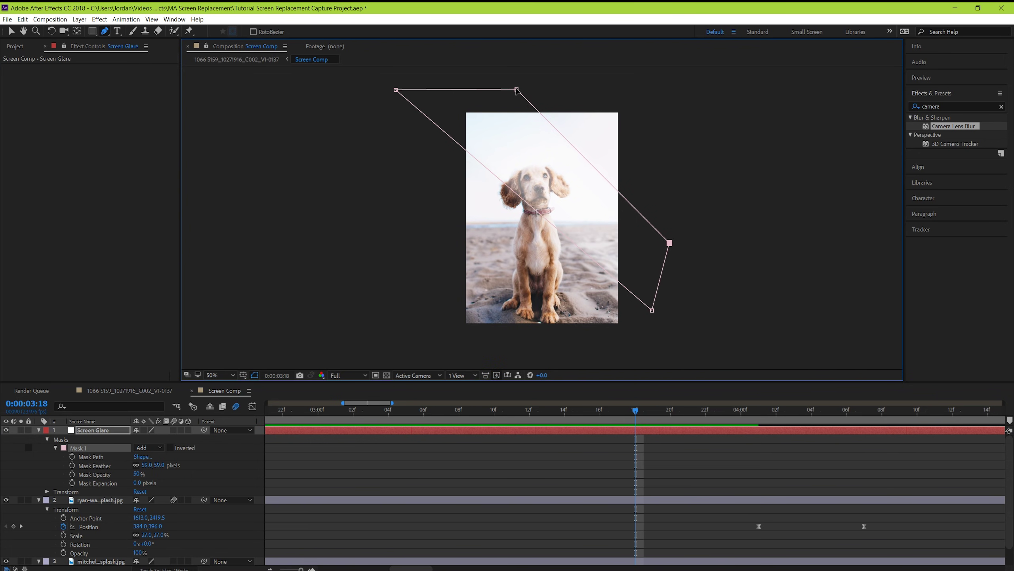
pyautogui.moveTo(517, 90); pyautogui.dragTo(499, 95)
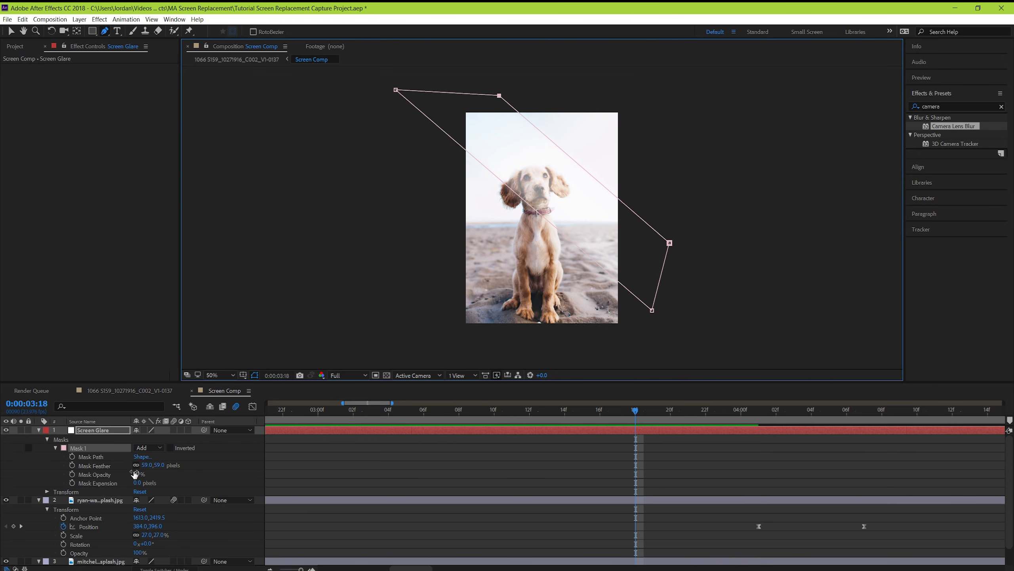
pyautogui.moveTo(135, 475); pyautogui.dragTo(128, 485)
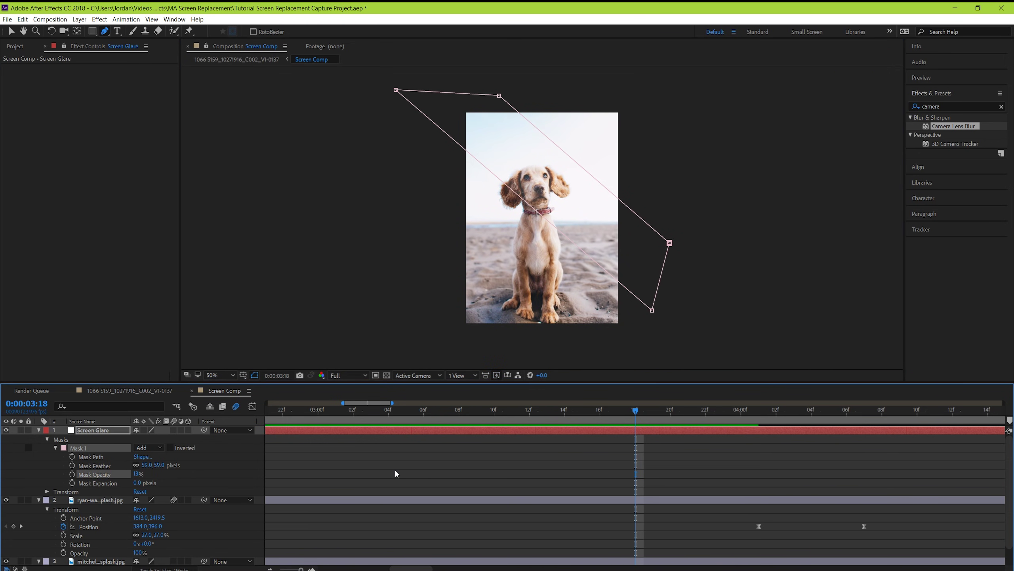
pyautogui.click(396, 474)
# Preview the finished iPad composite in the 1066 comp from 45:01.
pyautogui.click(139, 390)
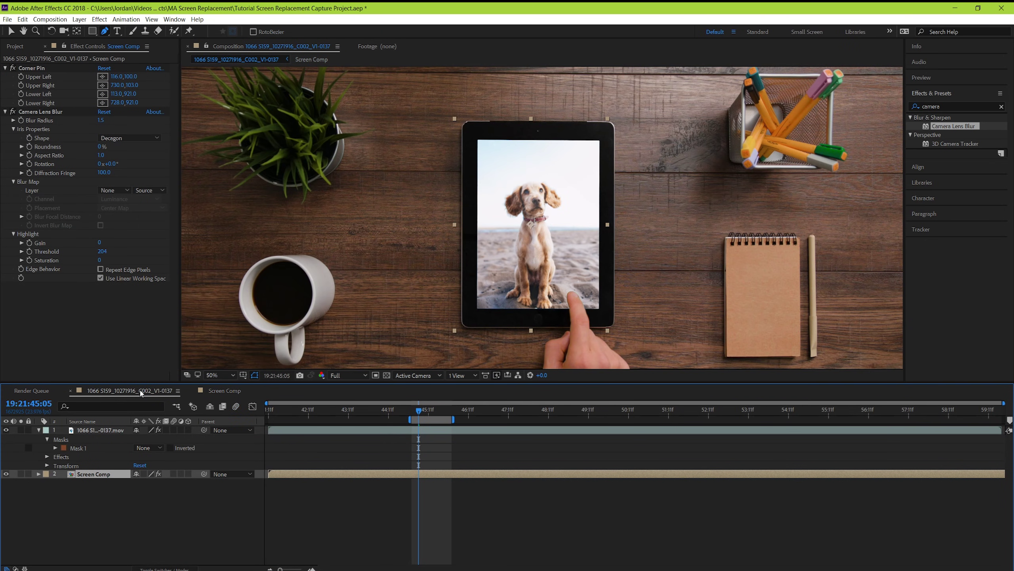
pyautogui.click(554, 546)
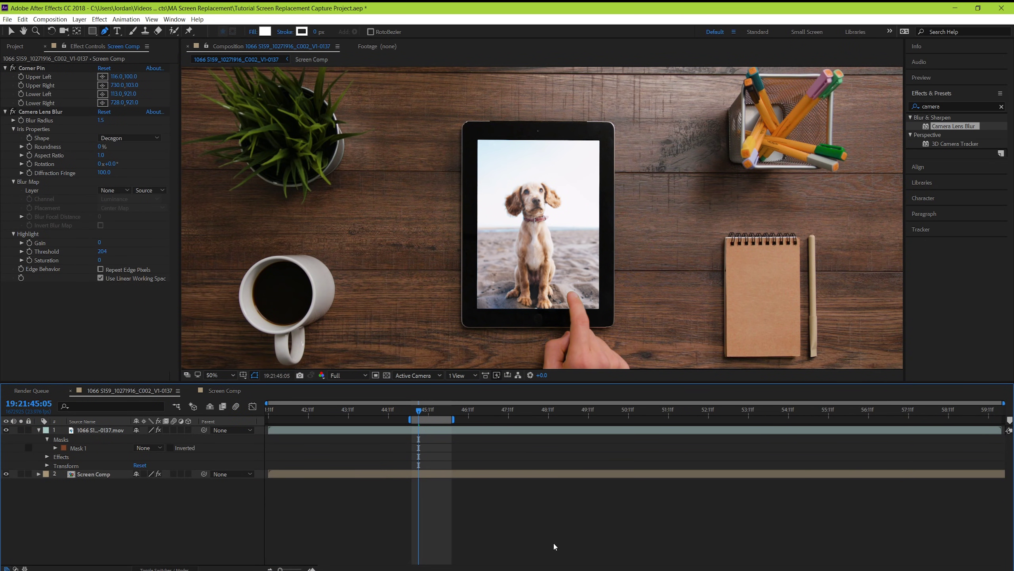
pyautogui.moveTo(420, 415); pyautogui.dragTo(409, 409)
pyautogui.press('space')
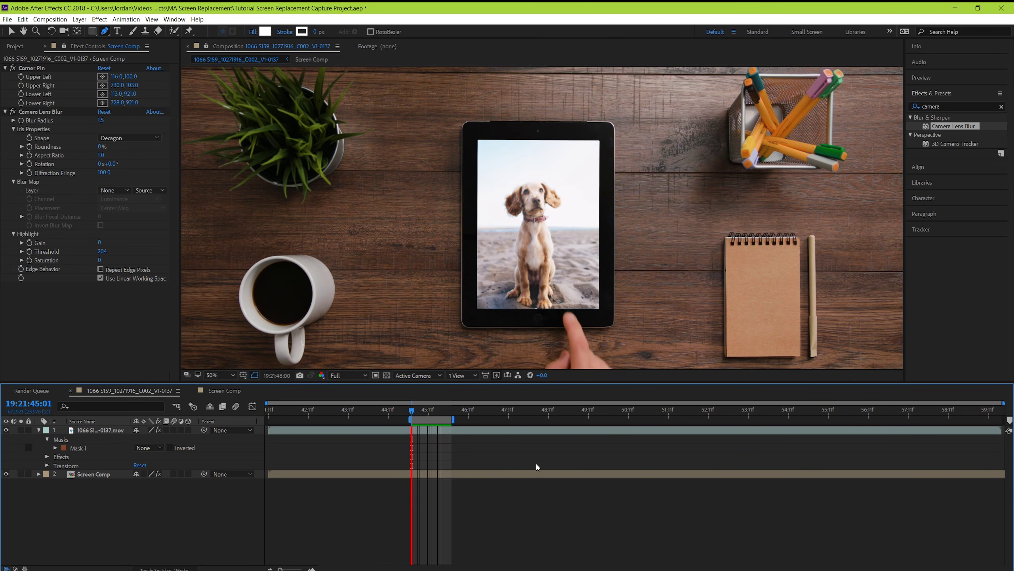
pyautogui.scroll(-2, 562, 290)
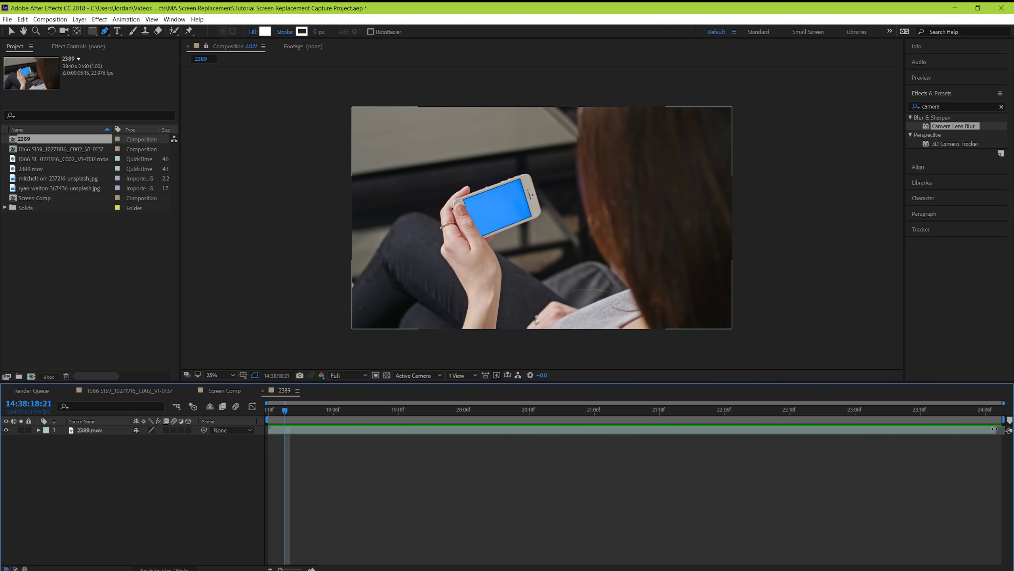
pyautogui.click(1007, 430)
pyautogui.click(844, 491)
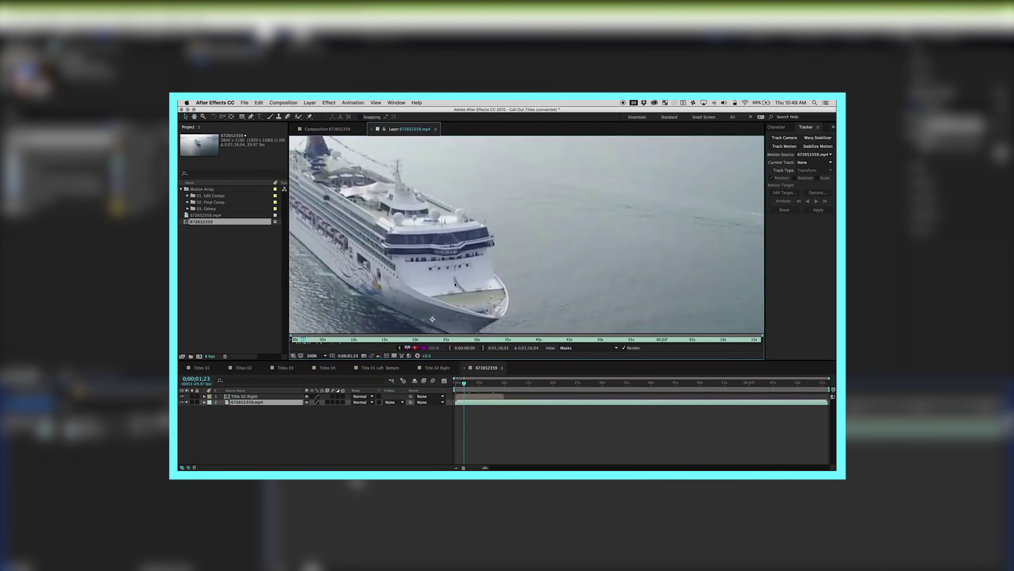
pyautogui.click(784, 146)
pyautogui.moveTo(460, 278); pyautogui.dragTo(460, 278)
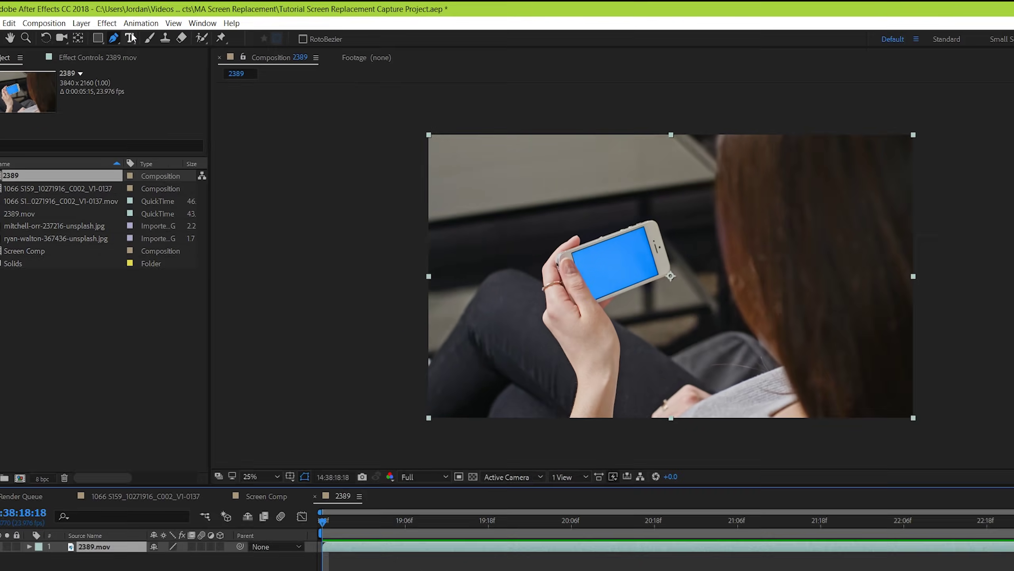
# Launch Track in mocha AE on 2389.mov, bringing up a New Project for frames 0–418 at 23.976 fps.
pyautogui.click(121, 20)
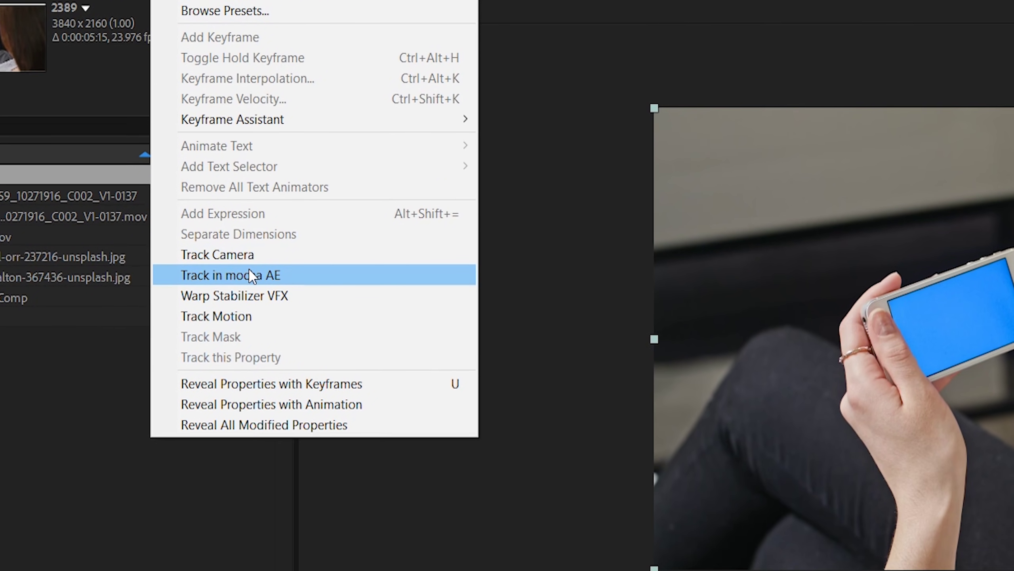
pyautogui.click(251, 275)
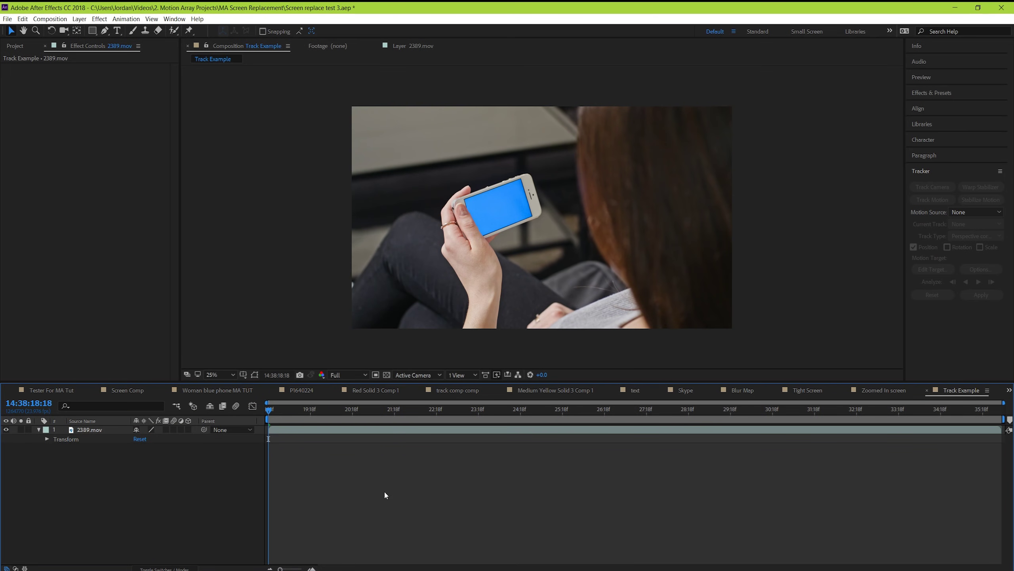
# Queue Track Example for render with QuickTime output format and the H.264 video codec.
pyautogui.hotkey('ctrl', 'm')
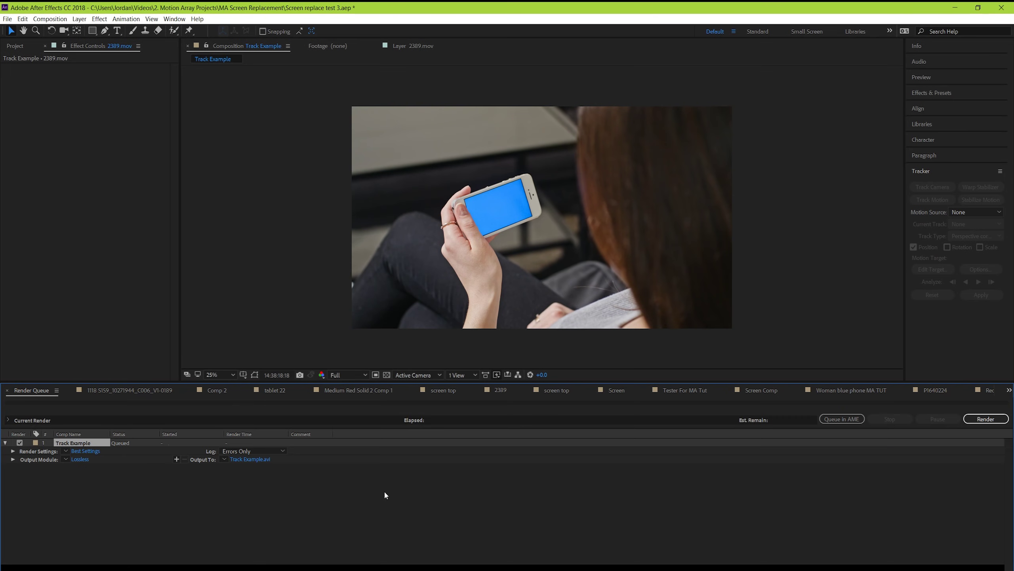
pyautogui.click(80, 459)
pyautogui.click(483, 132)
pyautogui.click(459, 238)
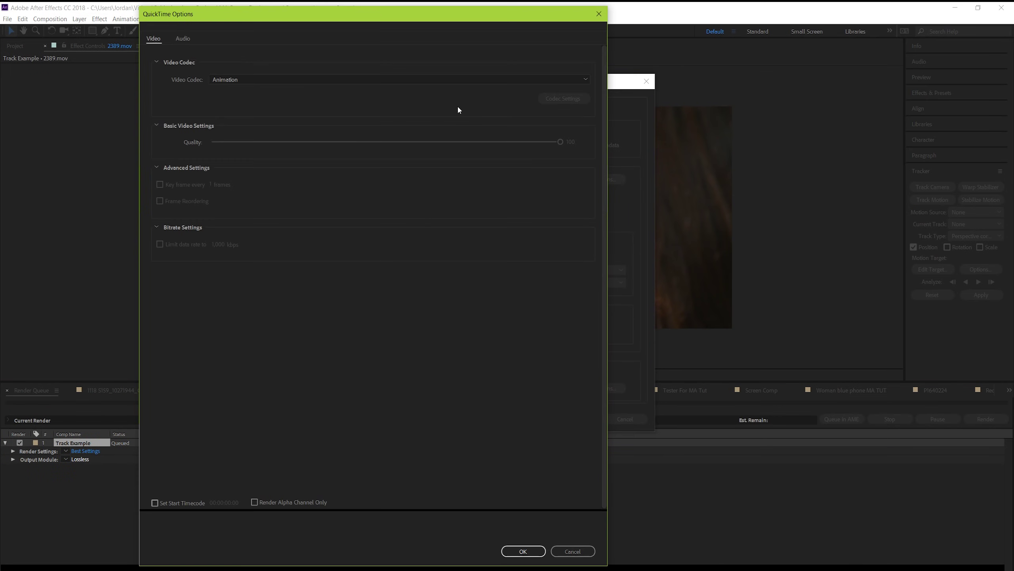
pyautogui.click(399, 79)
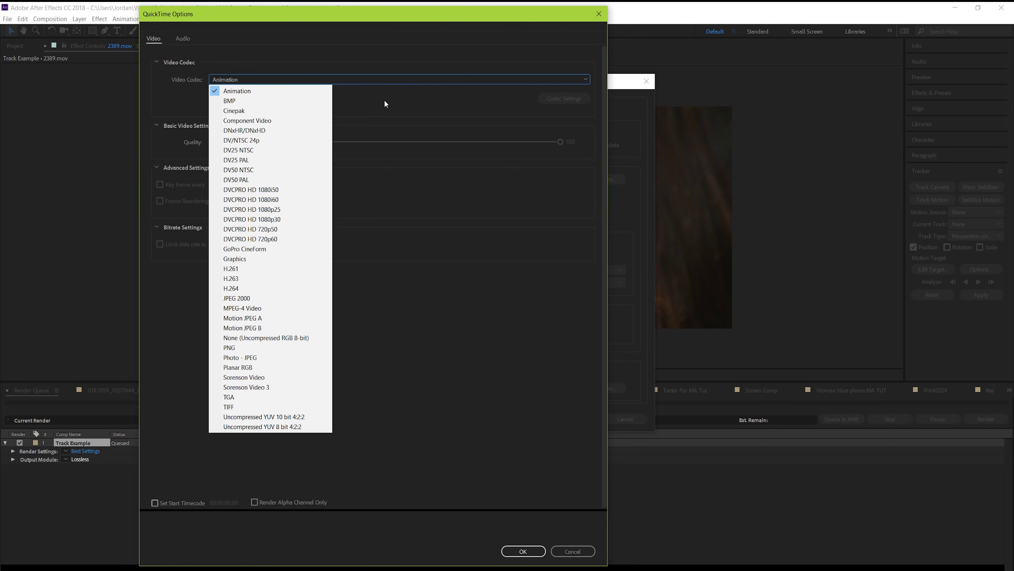
pyautogui.click(251, 288)
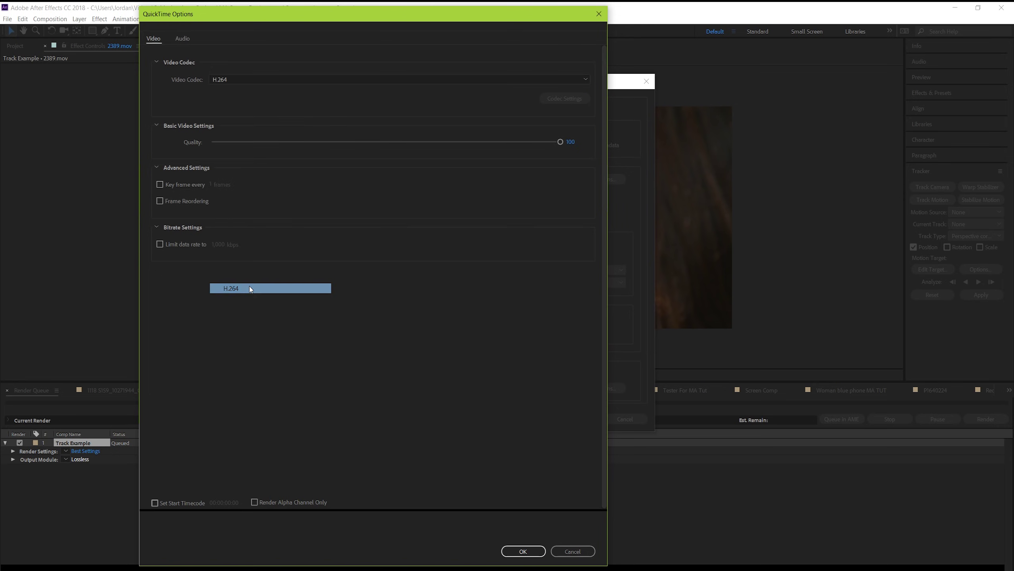
pyautogui.click(512, 554)
pyautogui.click(580, 418)
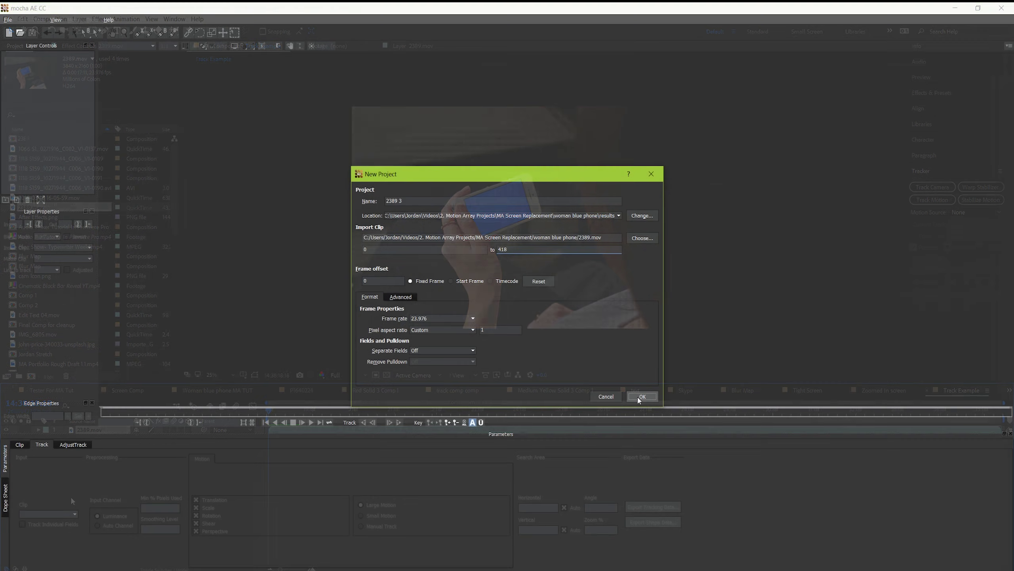
# Create the 2389 3 Mocha project and, at frame 27, draw an X-spline around the phone and hand.
pyautogui.click(641, 393)
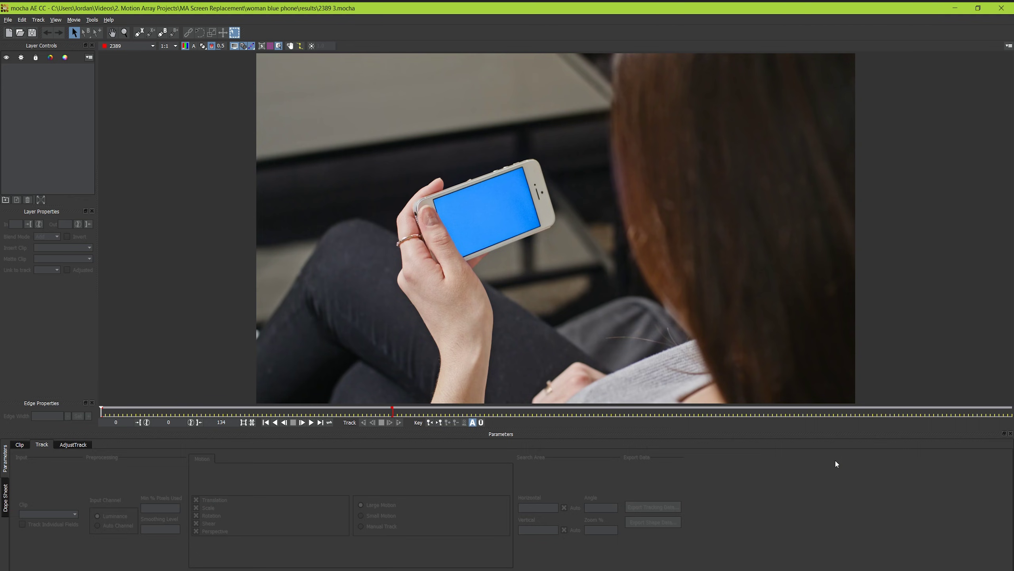
pyautogui.moveTo(102, 411)
pyautogui.mouseDown()
pyautogui.moveTo(157, 411)
pyautogui.moveTo(102, 410)
pyautogui.mouseUp()
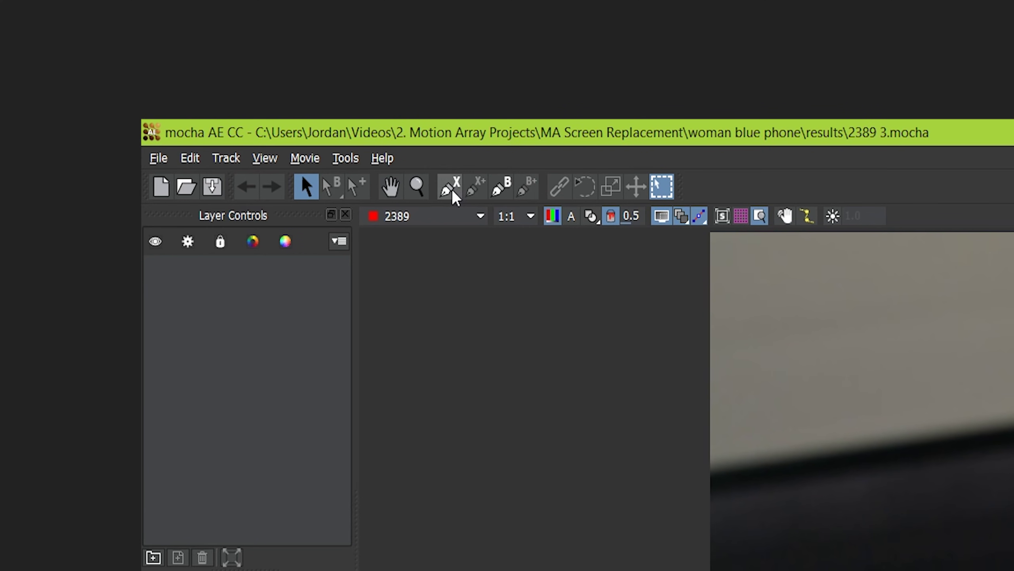
pyautogui.click(176, 52)
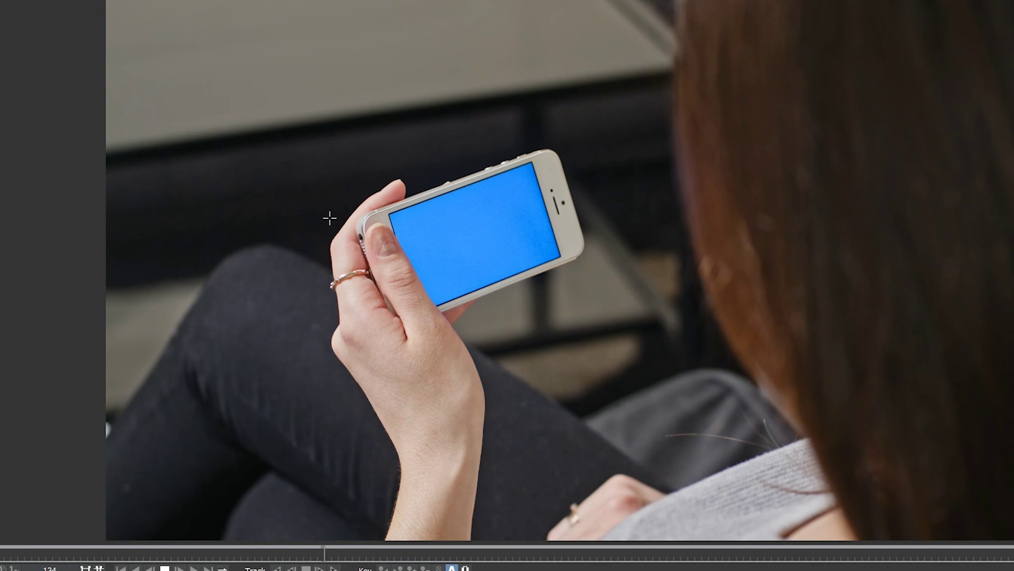
pyautogui.click(330, 221)
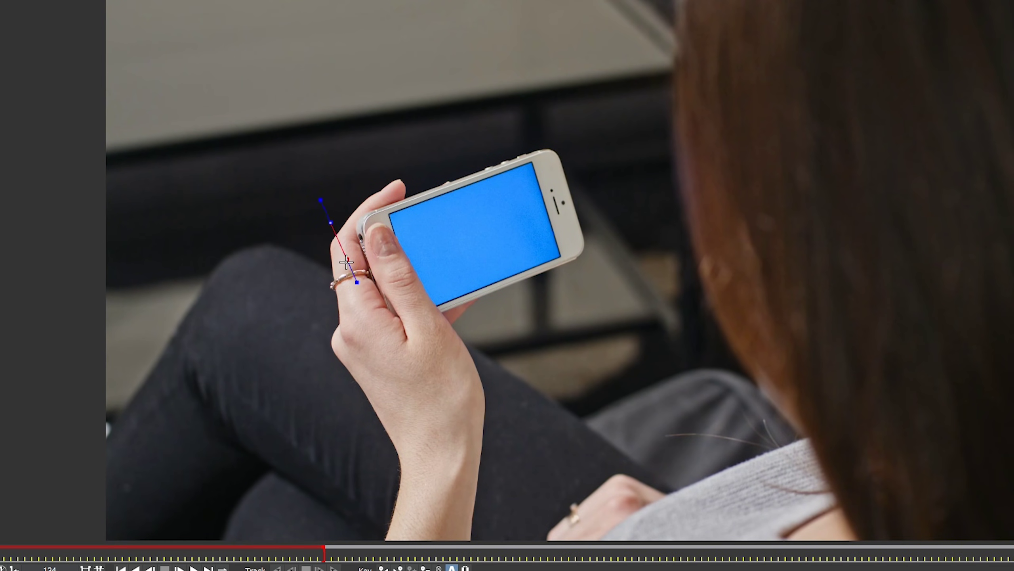
pyautogui.click(352, 287)
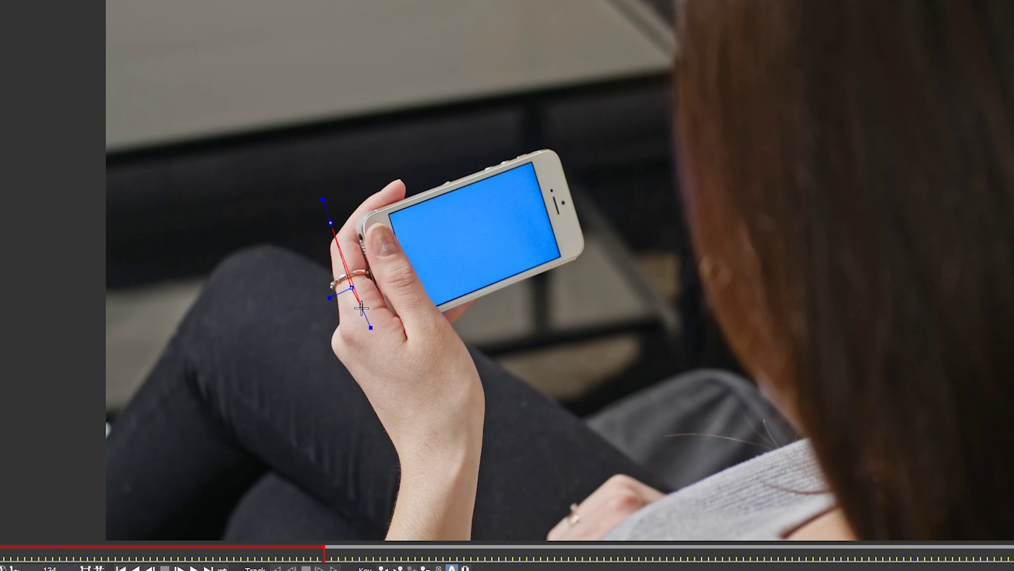
pyautogui.click(377, 349)
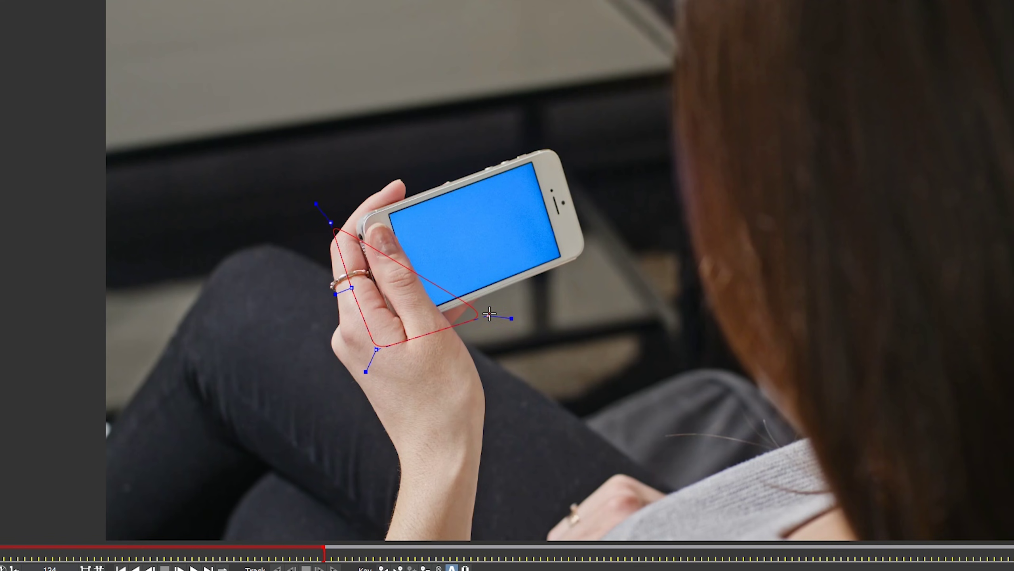
pyautogui.click(512, 305)
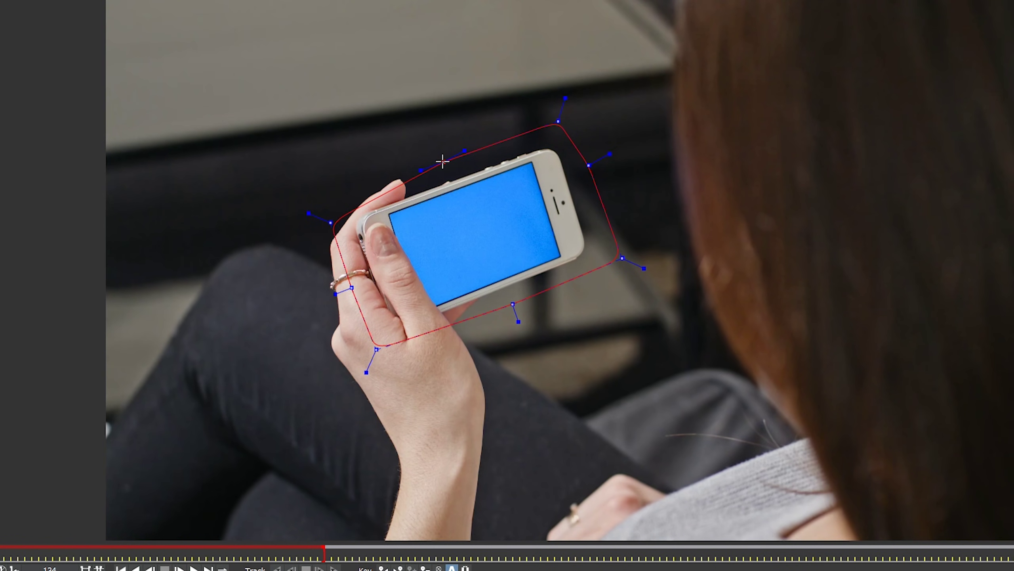
pyautogui.doubleClick(442, 161)
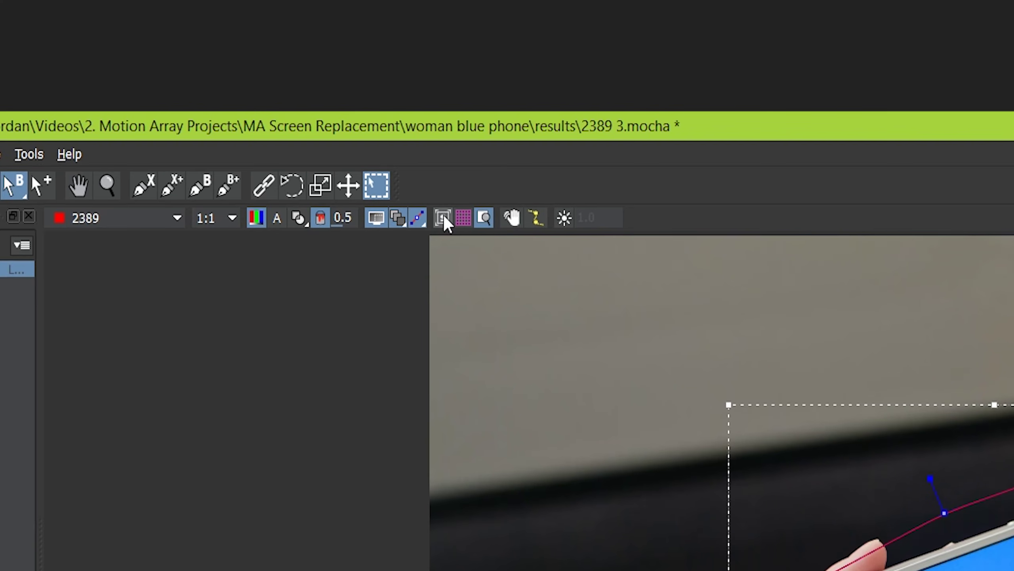
# Show the planar surface and move its four corners onto the blue screen's corners.
pyautogui.click(475, 247)
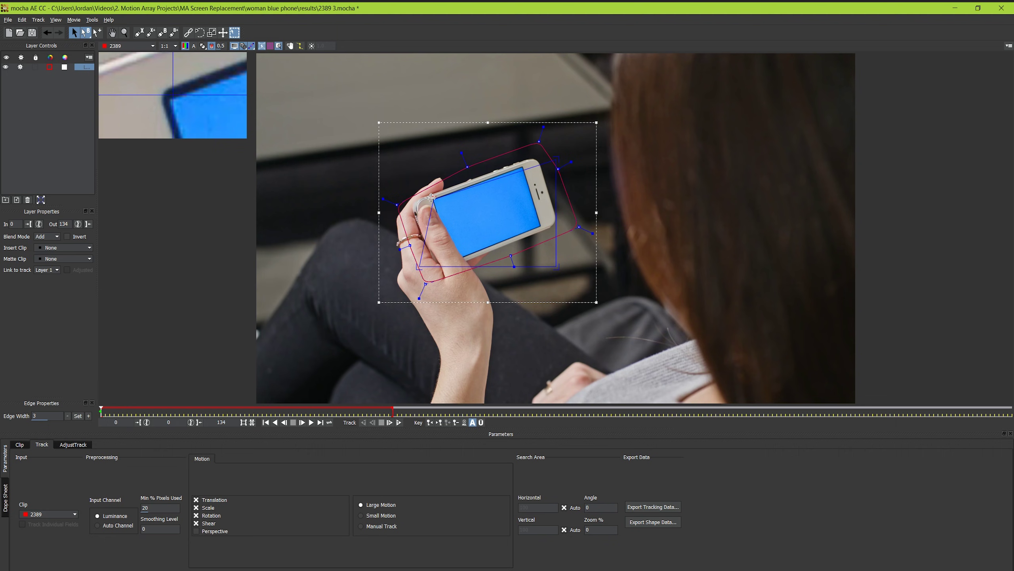
pyautogui.moveTo(431, 197); pyautogui.dragTo(429, 196)
pyautogui.moveTo(557, 168); pyautogui.dragTo(524, 164)
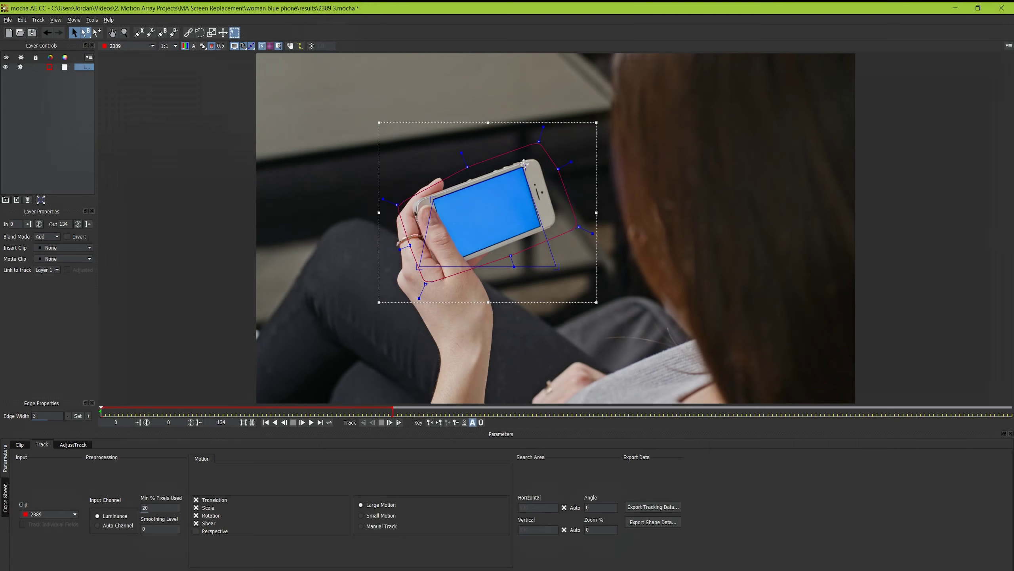
pyautogui.moveTo(550, 267); pyautogui.dragTo(540, 228)
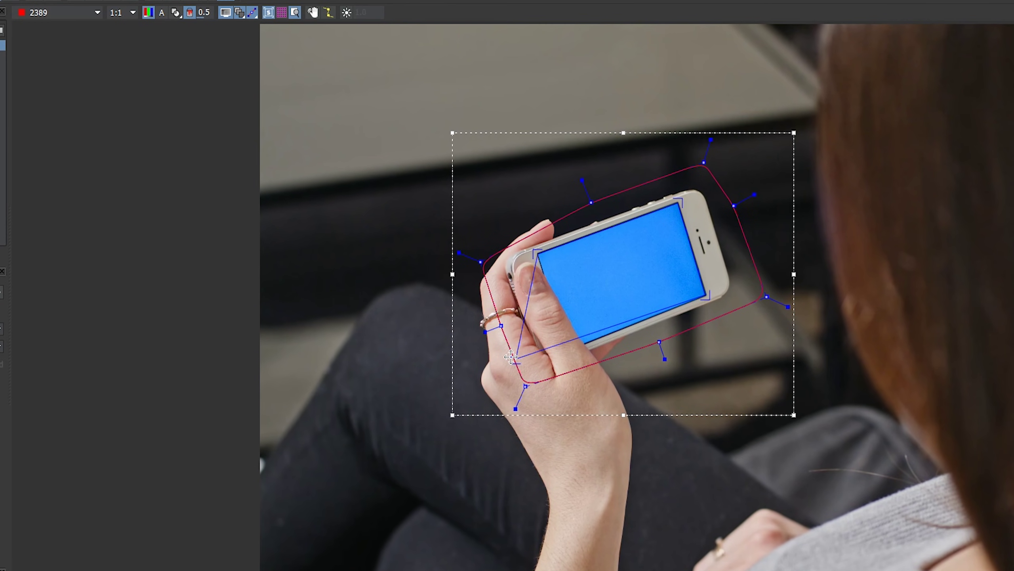
pyautogui.moveTo(511, 357); pyautogui.dragTo(564, 347)
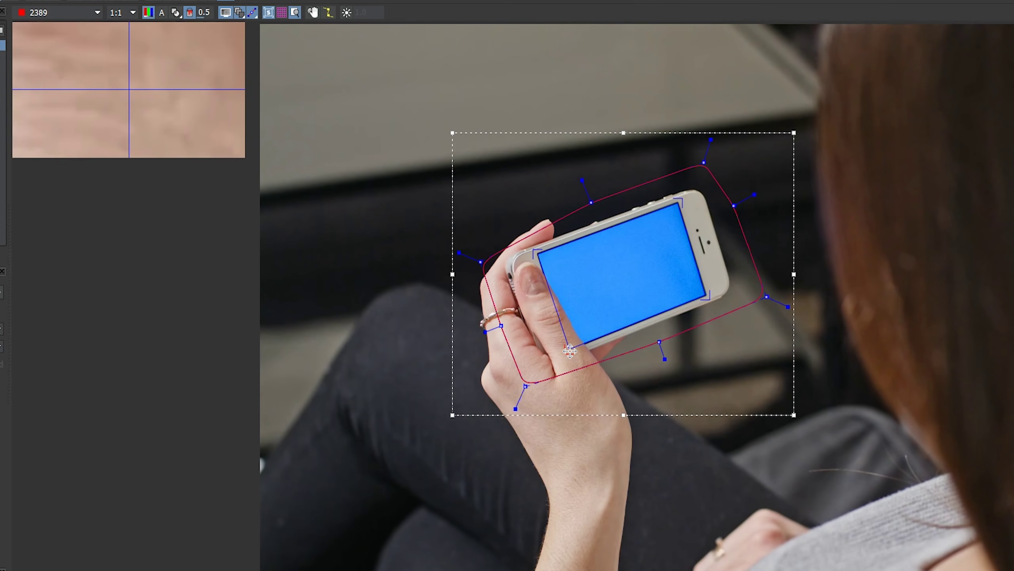
pyautogui.moveTo(570, 351); pyautogui.dragTo(570, 351)
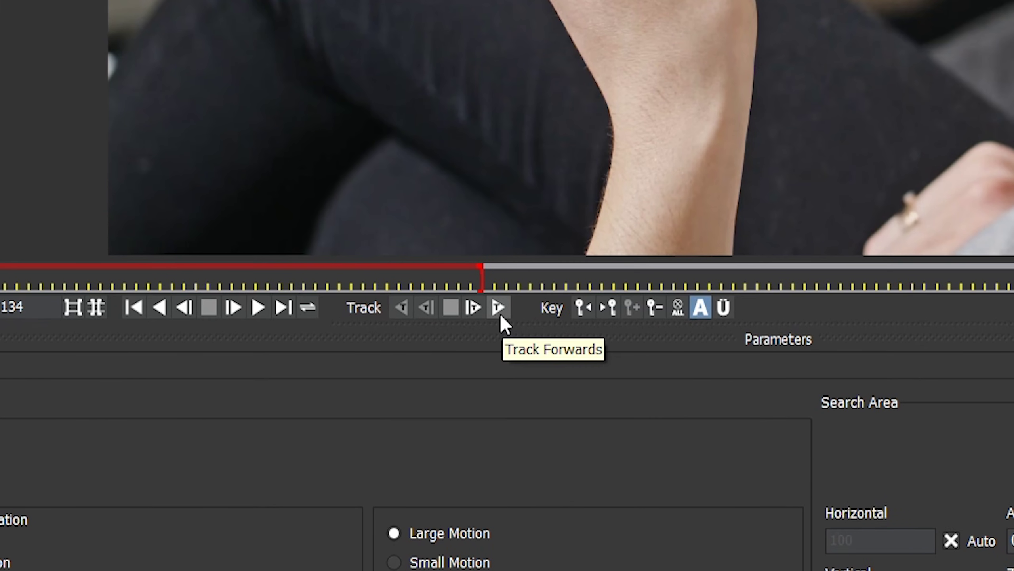
# Track Layer 1 forward through the clip to frame 134.
pyautogui.click(498, 307)
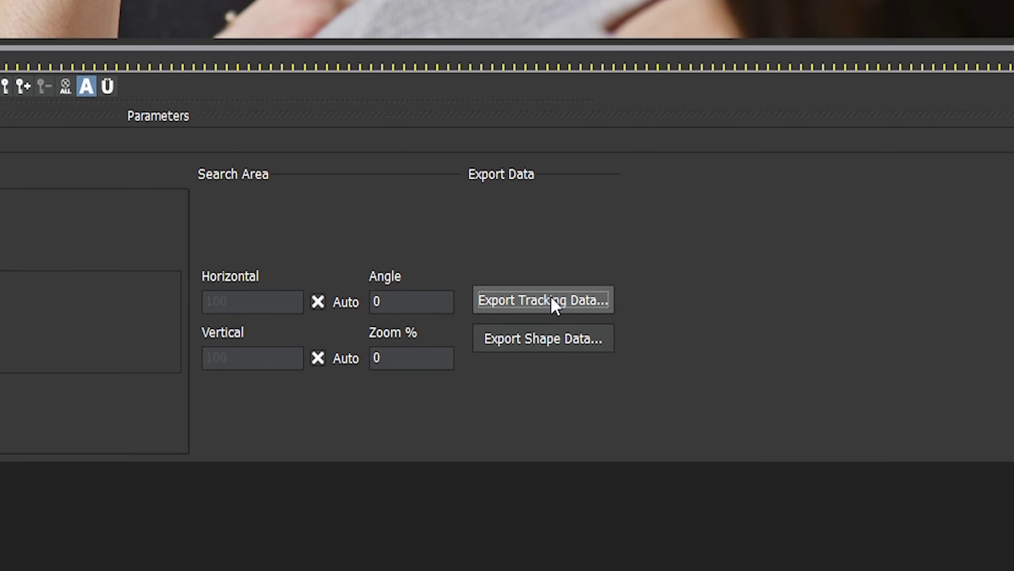
# Copy the track to the clipboard as After Effects Corner Pin [supports motion blur] data.
pyautogui.click(559, 310)
pyautogui.click(601, 147)
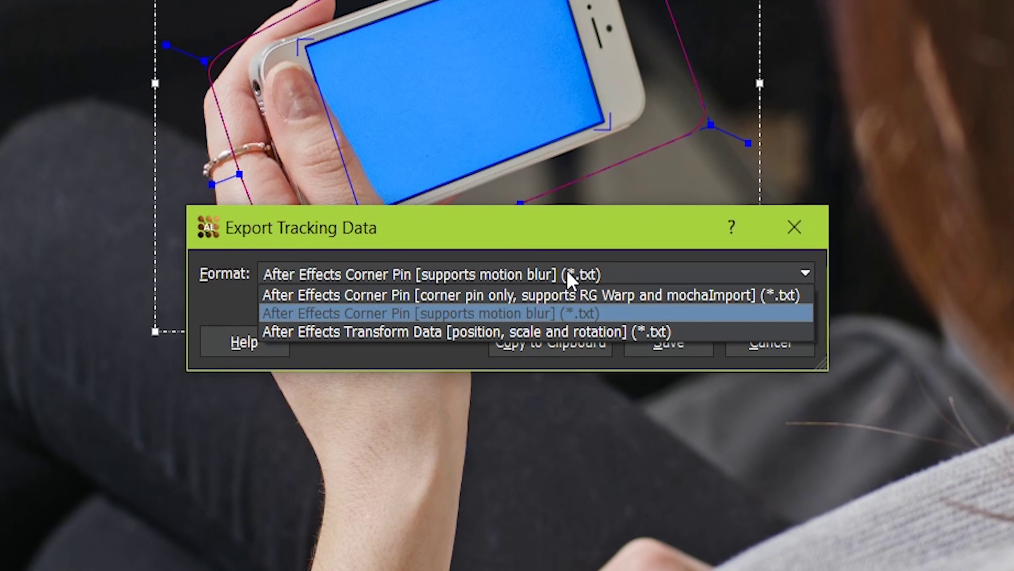
pyautogui.click(493, 314)
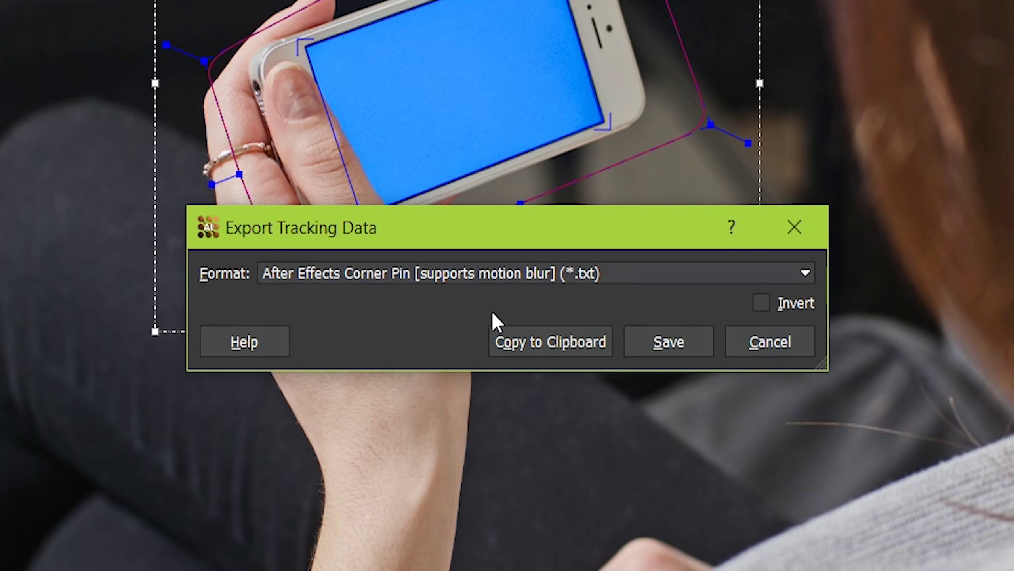
pyautogui.click(556, 352)
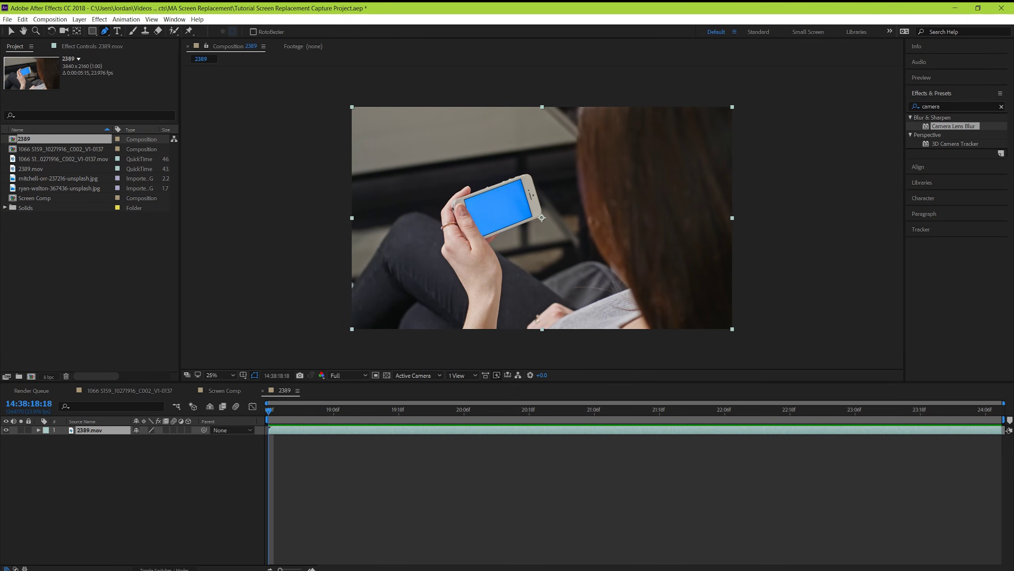
# Add a new light yellow solid layer to the 2389 composition.
pyautogui.rightClick(120, 451)
pyautogui.moveTo(136, 459)
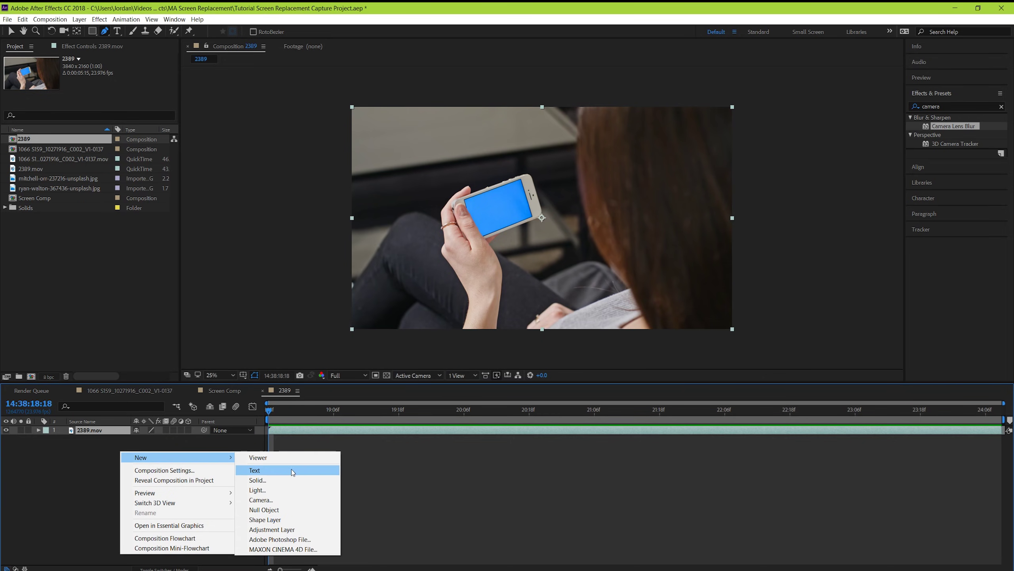
pyautogui.click(296, 479)
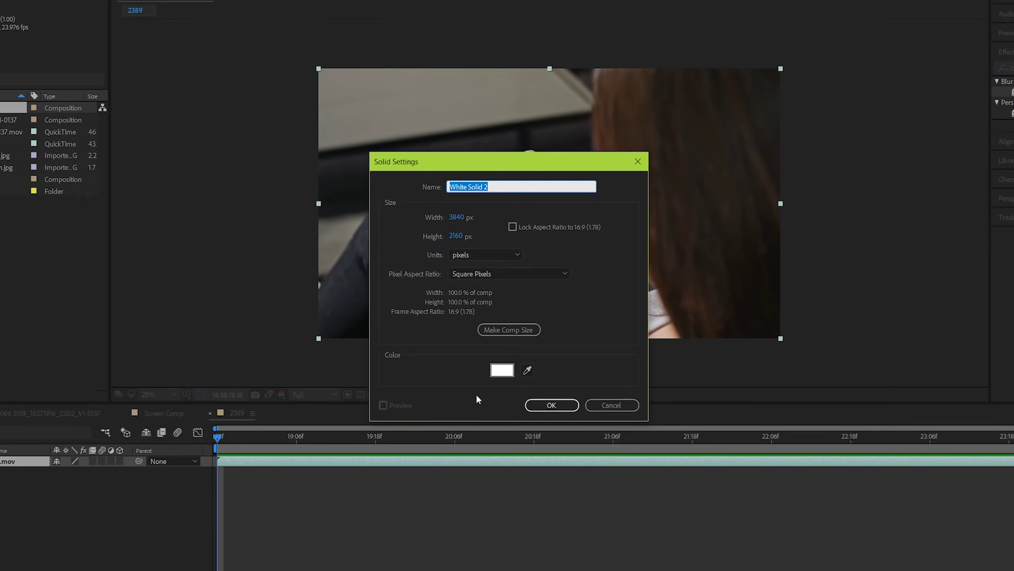
pyautogui.click(502, 370)
pyautogui.click(604, 423)
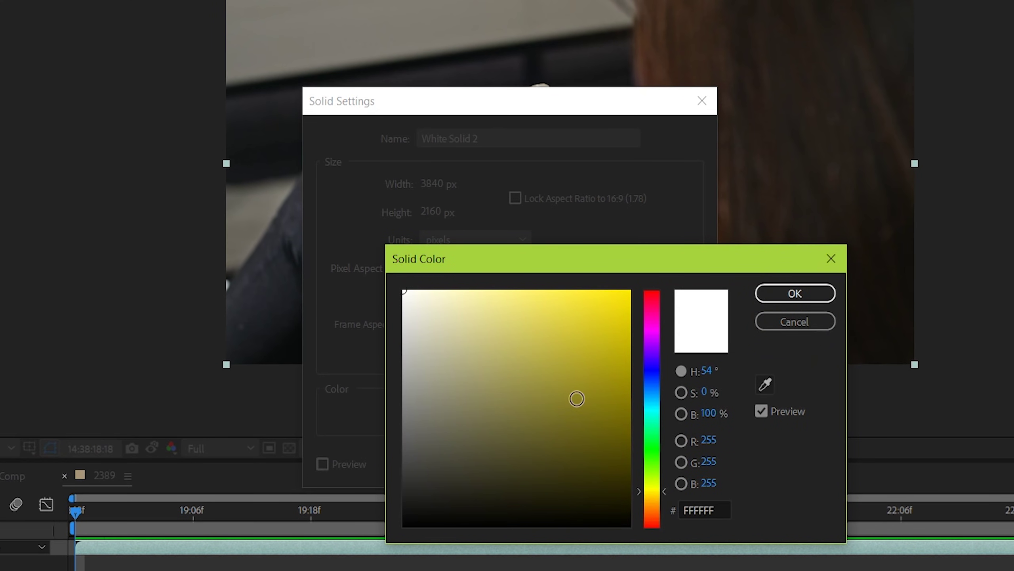
pyautogui.moveTo(576, 398); pyautogui.dragTo(524, 265)
pyautogui.click(789, 296)
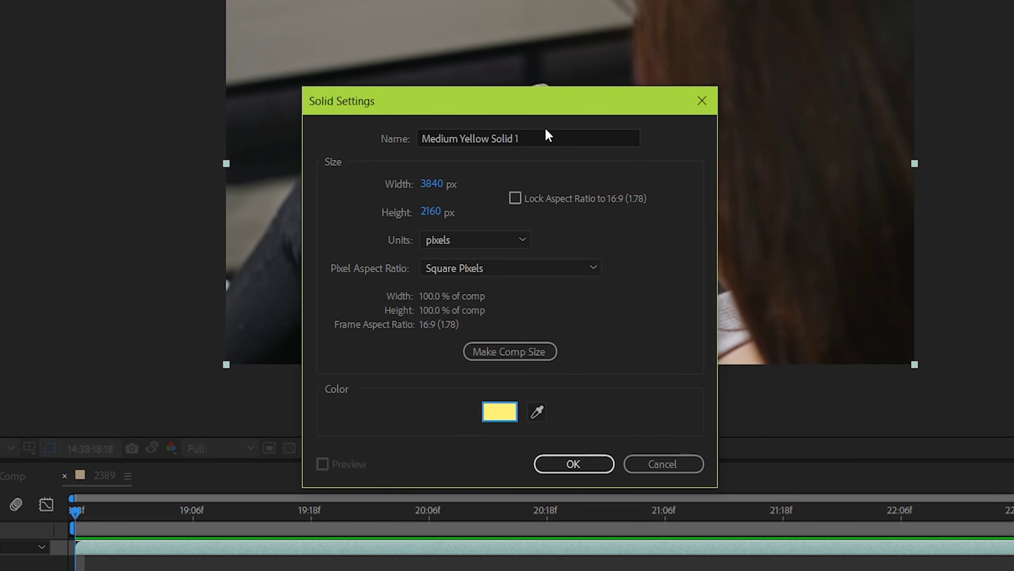
pyautogui.click(573, 463)
# Pre-compose the yellow solid as 'Screen Composition moving'.
pyautogui.rightClick(412, 435)
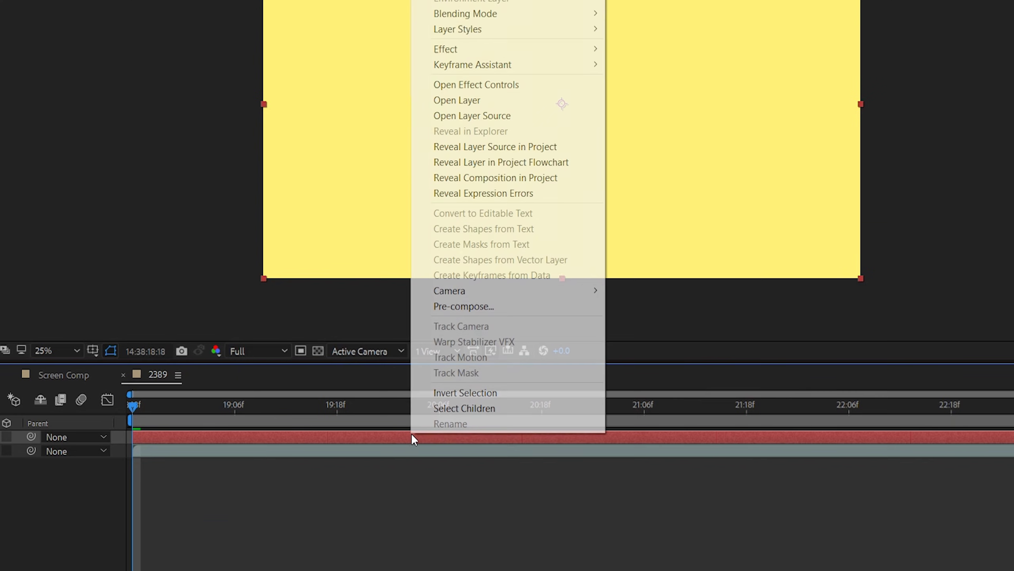
pyautogui.click(480, 307)
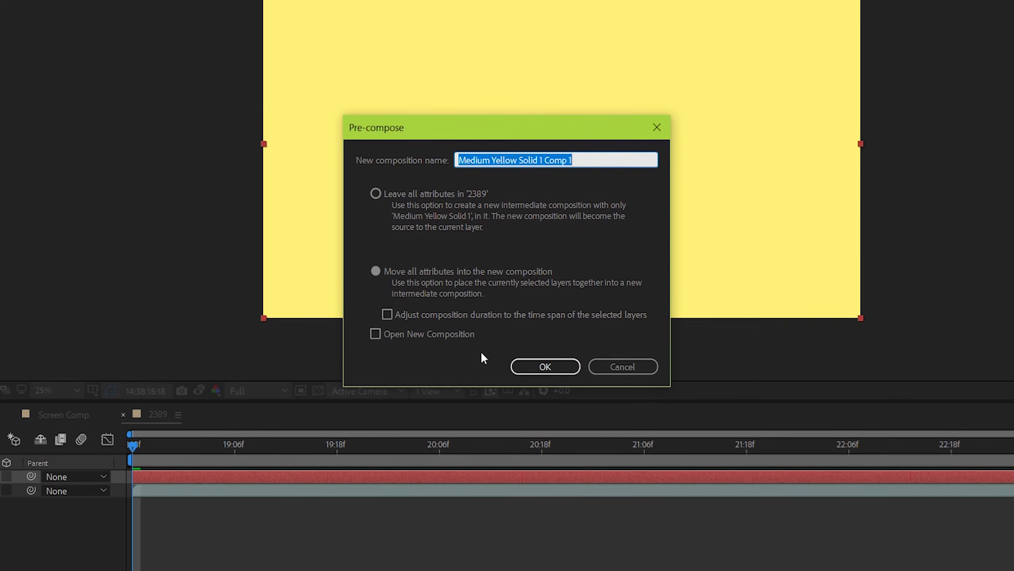
pyautogui.write('Screen Composition')
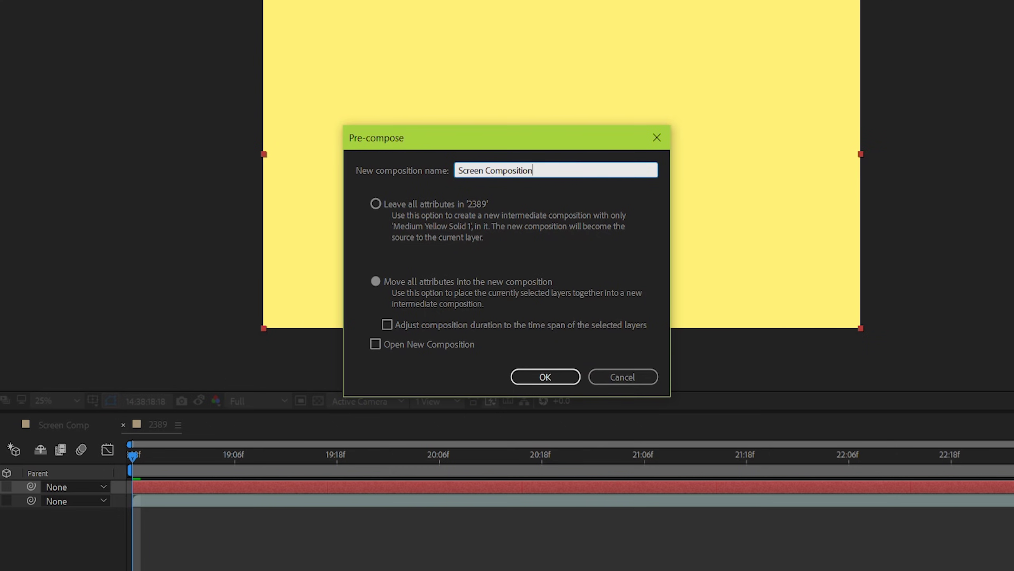
pyautogui.write(' moving')
pyautogui.press('Return')
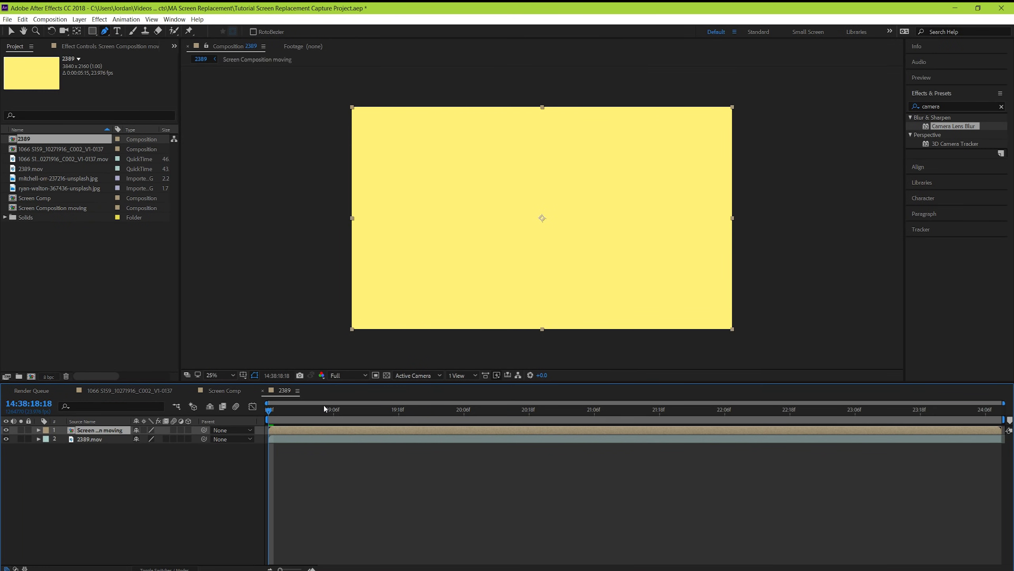
# Paste the Mocha corner-pin keyframes onto the Screen Composition moving layer's Transform group.
pyautogui.moveTo(325, 407); pyautogui.dragTo(230, 415)
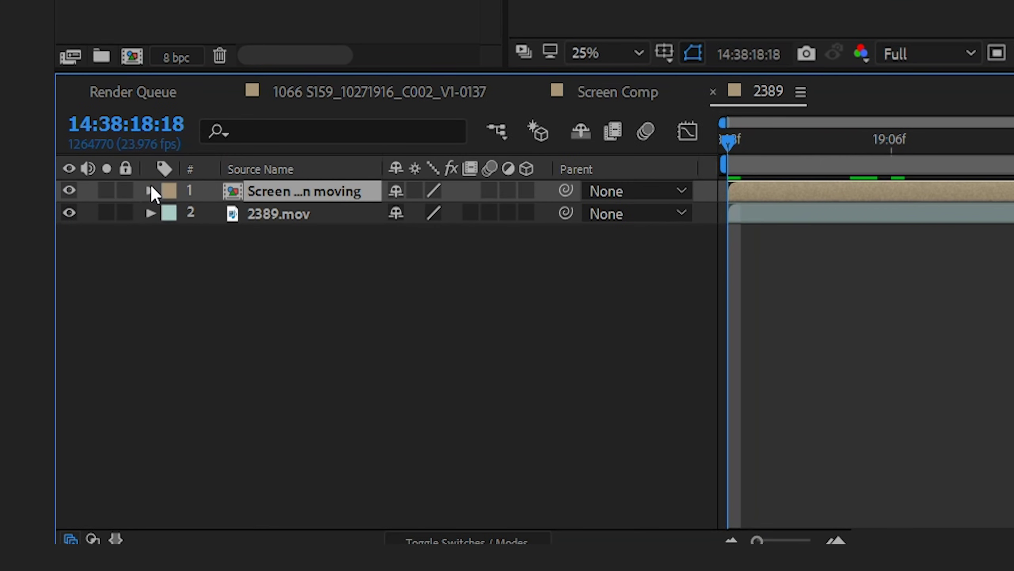
pyautogui.click(39, 430)
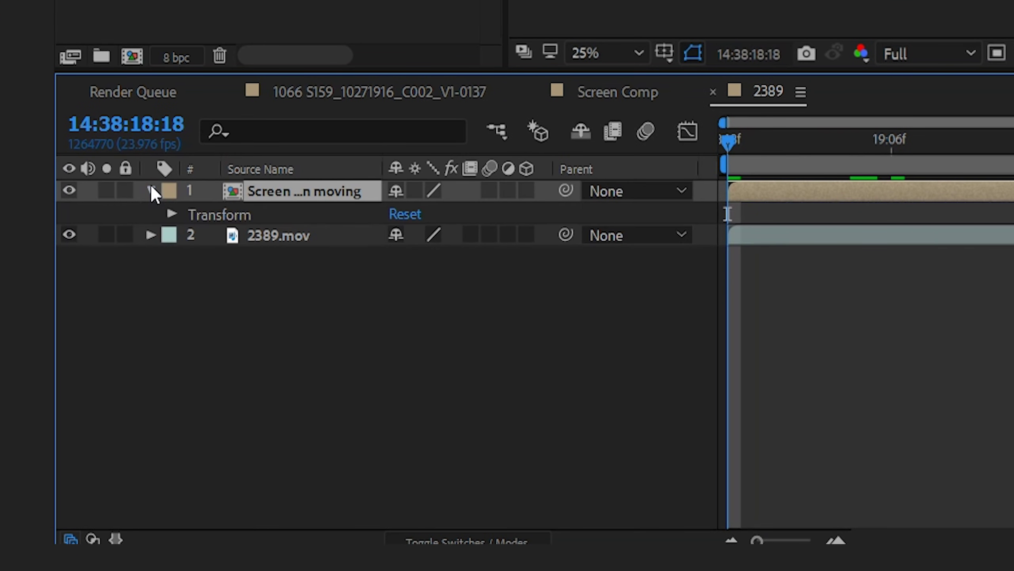
pyautogui.click(172, 212)
pyautogui.click(231, 216)
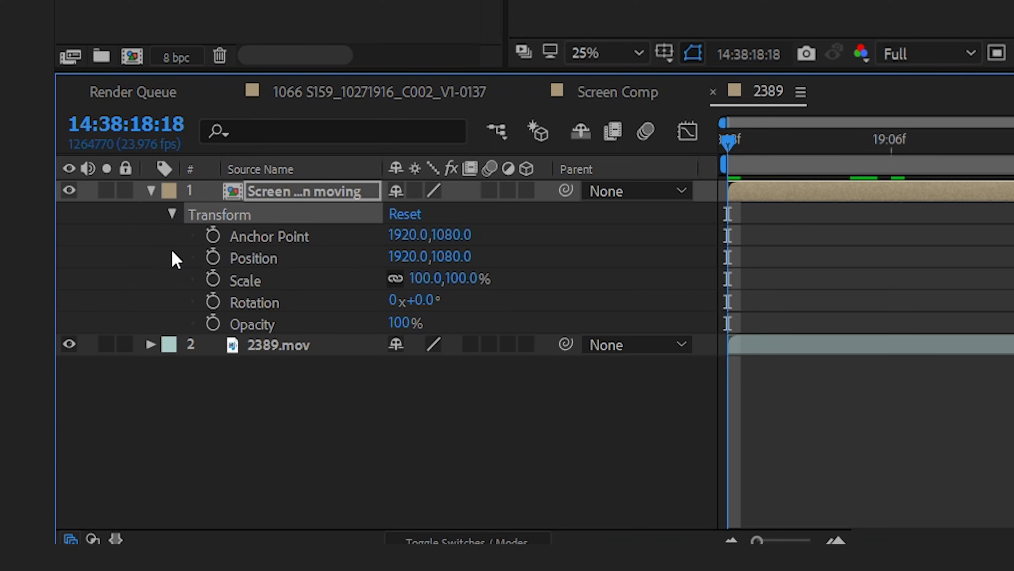
pyautogui.hotkey('ctrl', 'v')
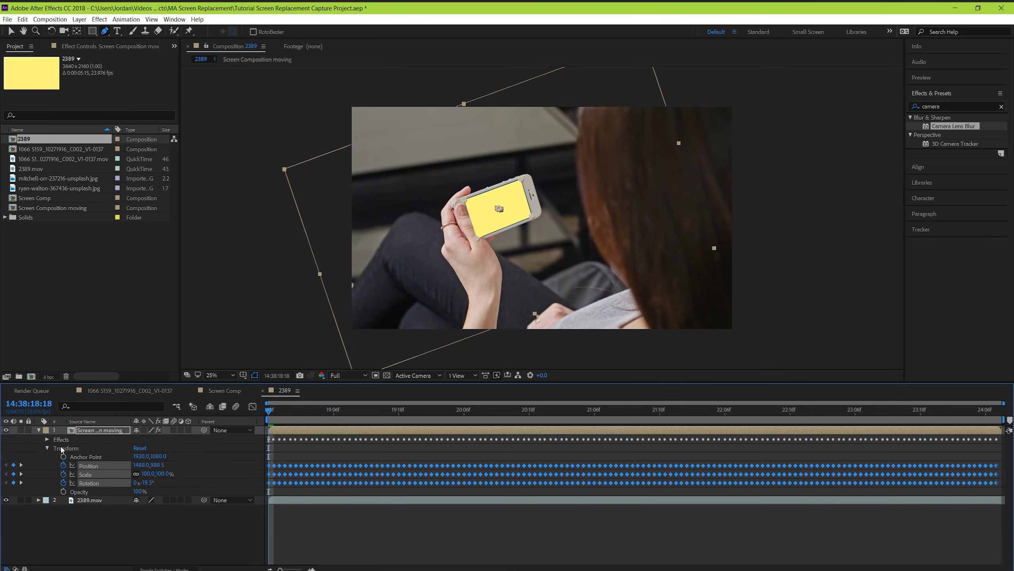
pyautogui.click(317, 540)
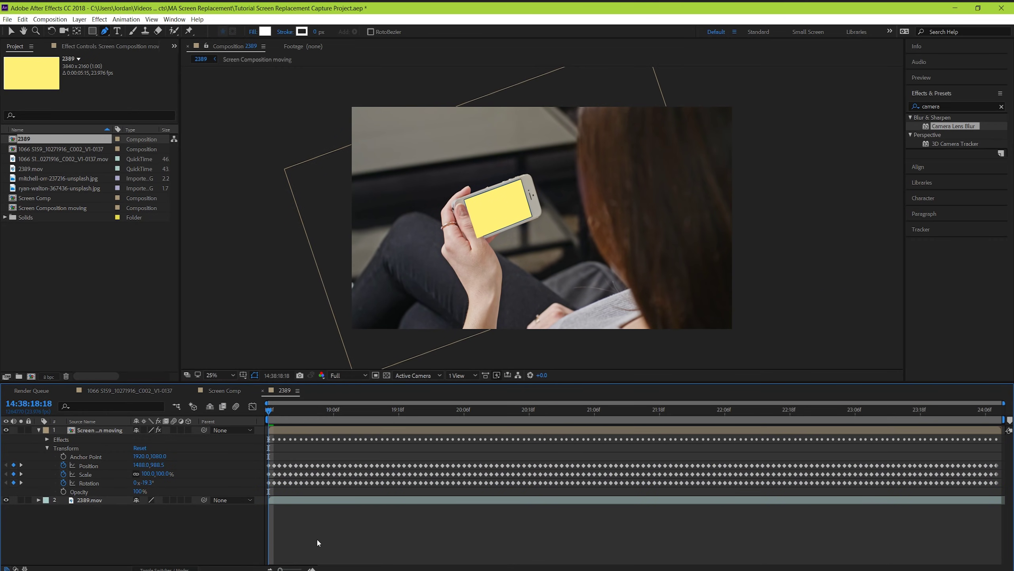
# Play back a preview of the tracked 2389 composition.
pyautogui.press('space')
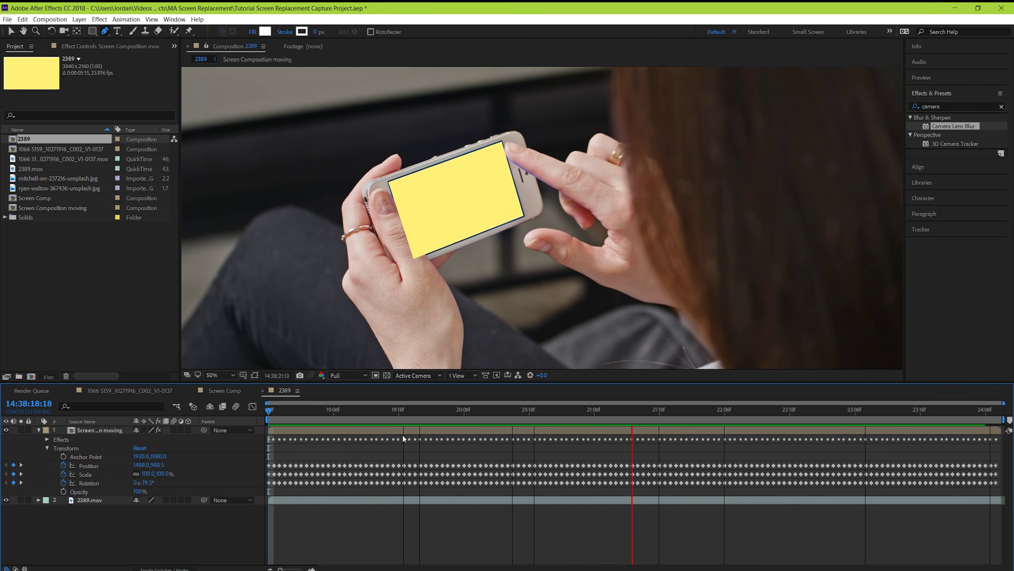
pyautogui.press('space')
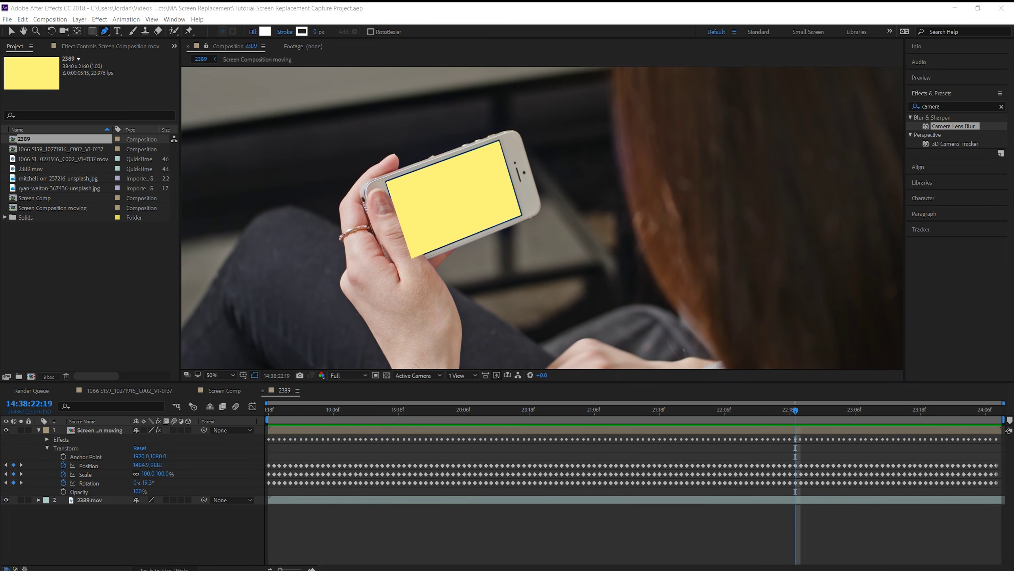
pyautogui.moveTo(495, 438); pyautogui.dragTo(553, 502)
# Save the project, import Cinematic Black Bar Reveal YT.mp4 and open Screen Composition moving.
pyautogui.hotkey('ctrl', 's')
pyautogui.moveTo(120, 196); pyautogui.dragTo(81, 431)
pyautogui.doubleClick(37, 217)
# Move 2389.mov above the precomp, apply Keylight, and sample the blue phone screen as key colour.
pyautogui.press('v')
pyautogui.press(',')
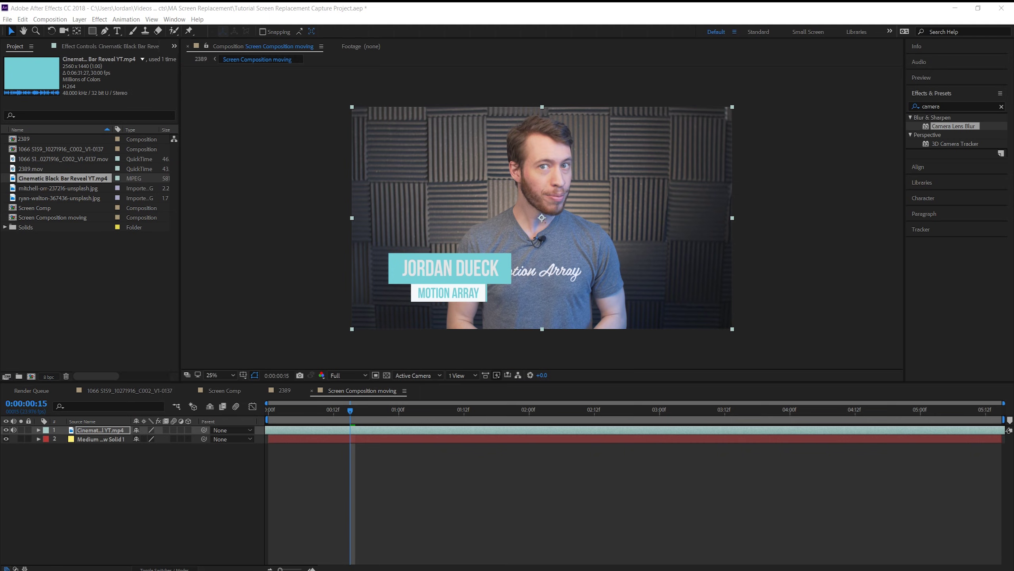
pyautogui.click(285, 390)
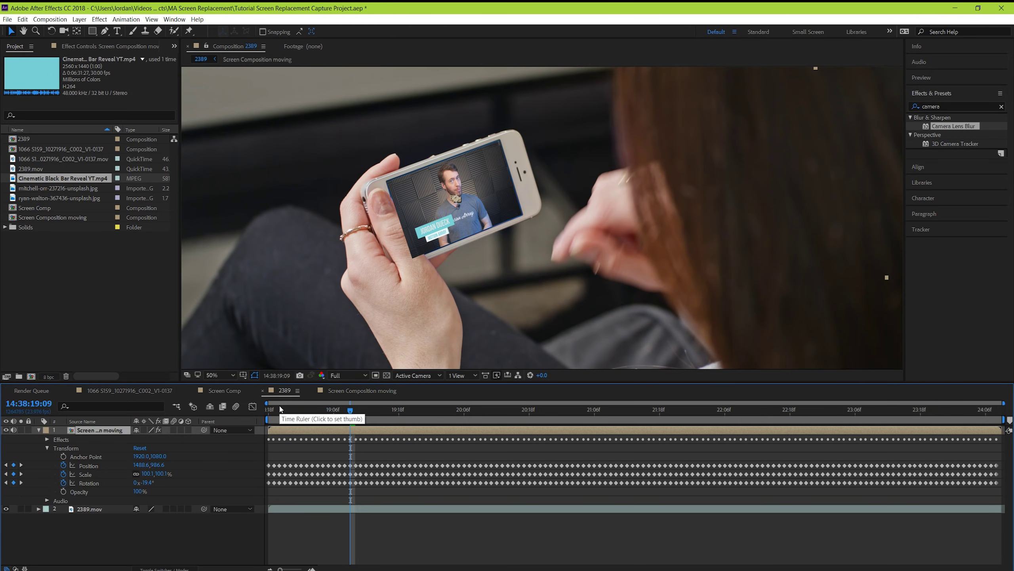
pyautogui.moveTo(92, 510); pyautogui.dragTo(91, 427)
pyautogui.click(954, 106)
pyautogui.write('keyli')
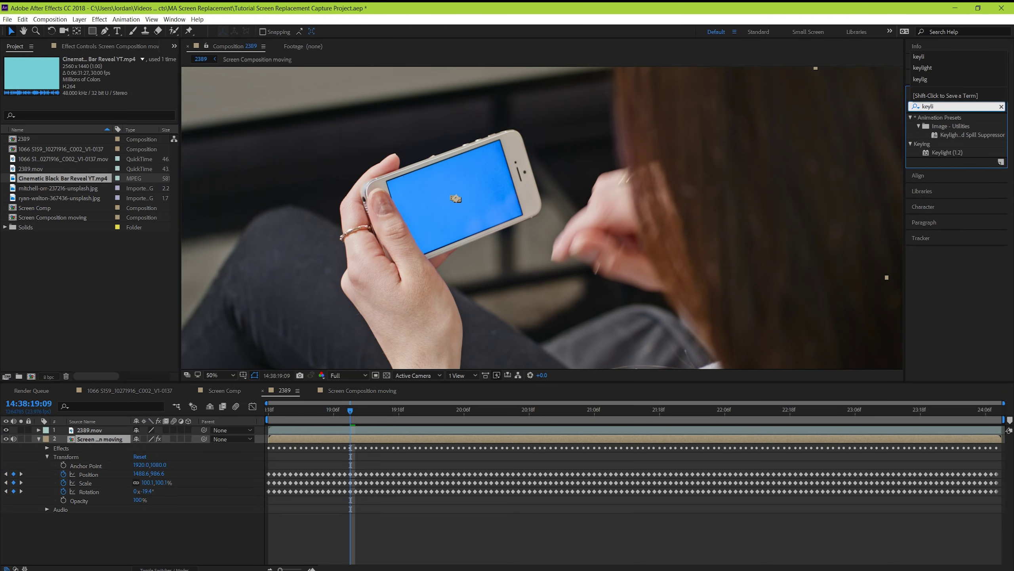
pyautogui.moveTo(947, 152); pyautogui.dragTo(492, 430)
pyautogui.click(116, 132)
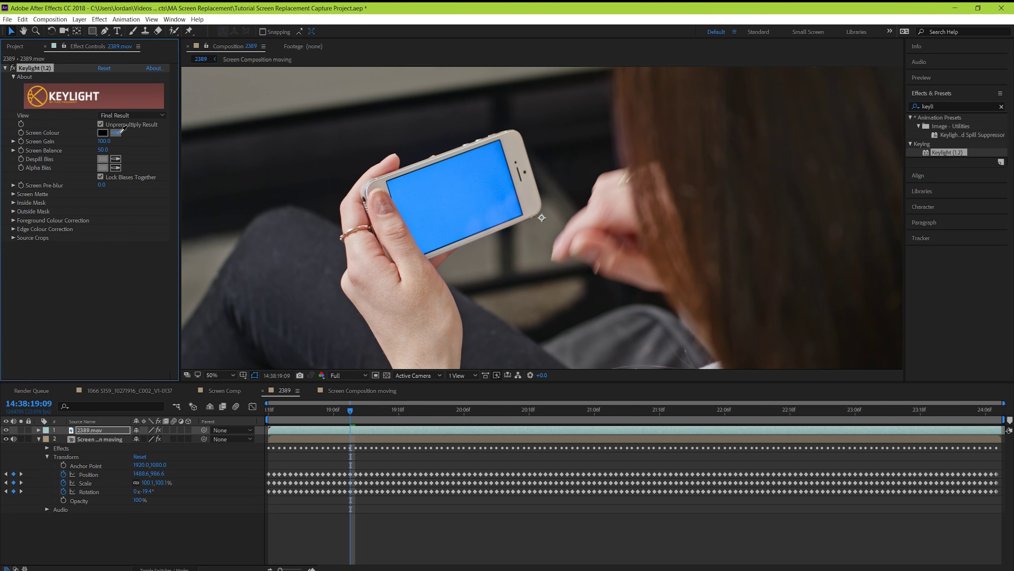
pyautogui.click(430, 190)
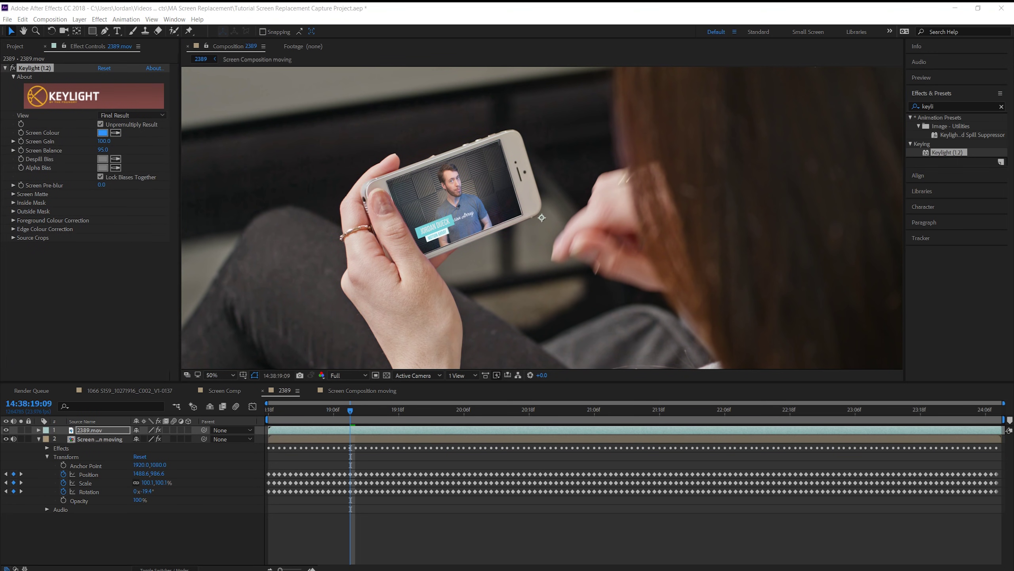
# Draw Mask 1 around the phone and set its mode to None.
pyautogui.click(324, 175)
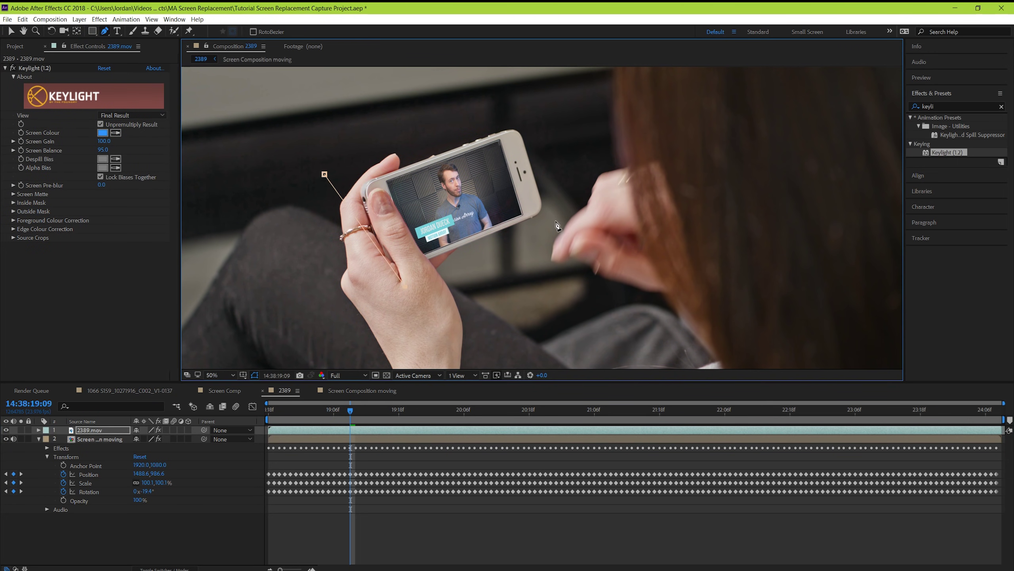
pyautogui.click(324, 173)
pyautogui.click(39, 430)
pyautogui.click(48, 439)
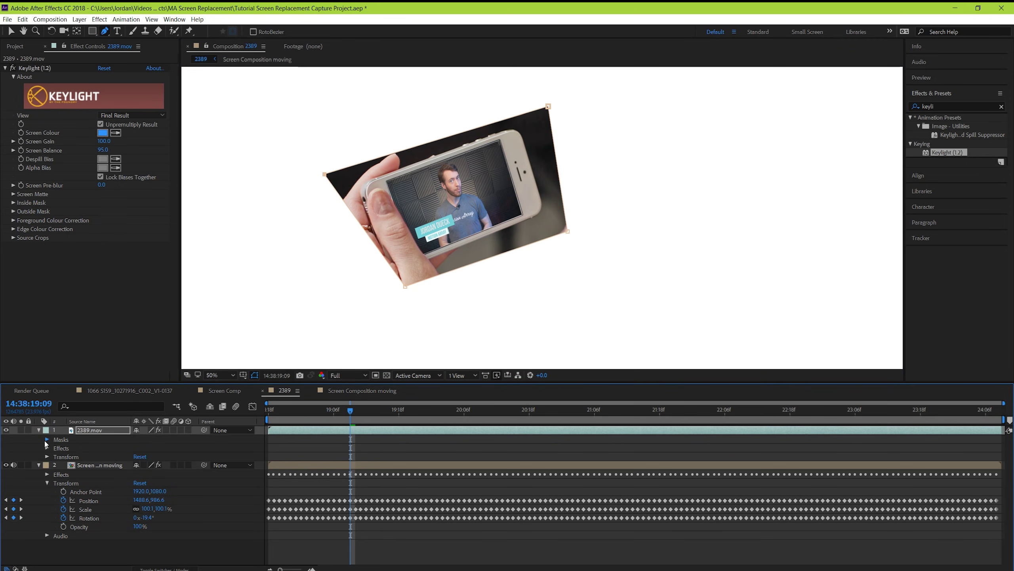
pyautogui.click(149, 447)
pyautogui.click(144, 450)
# Set Keylight's Inside Mask to Mask 1 with replace method Source.
pyautogui.click(13, 203)
pyautogui.click(129, 210)
pyautogui.click(119, 220)
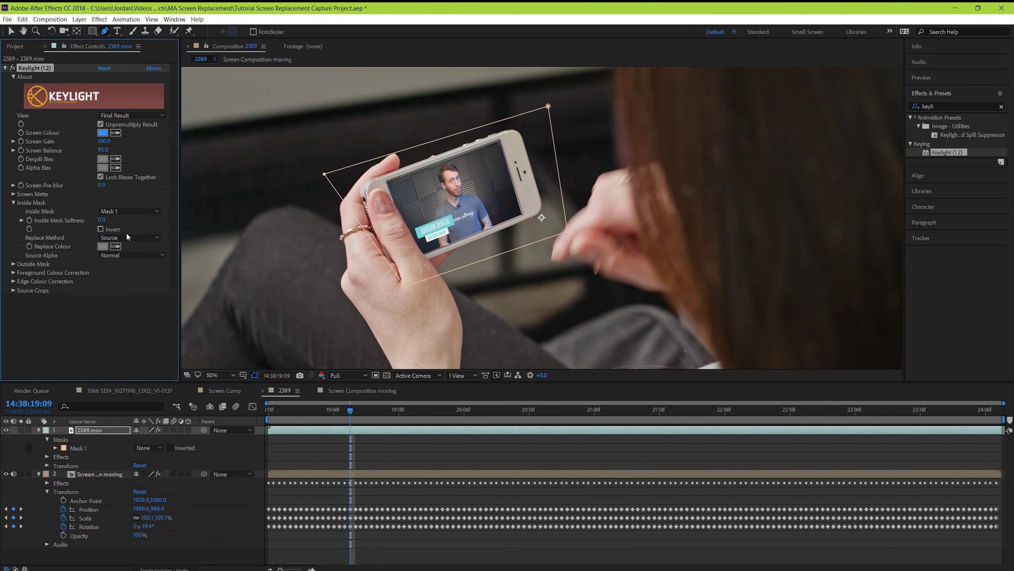
pyautogui.click(130, 237)
pyautogui.click(117, 248)
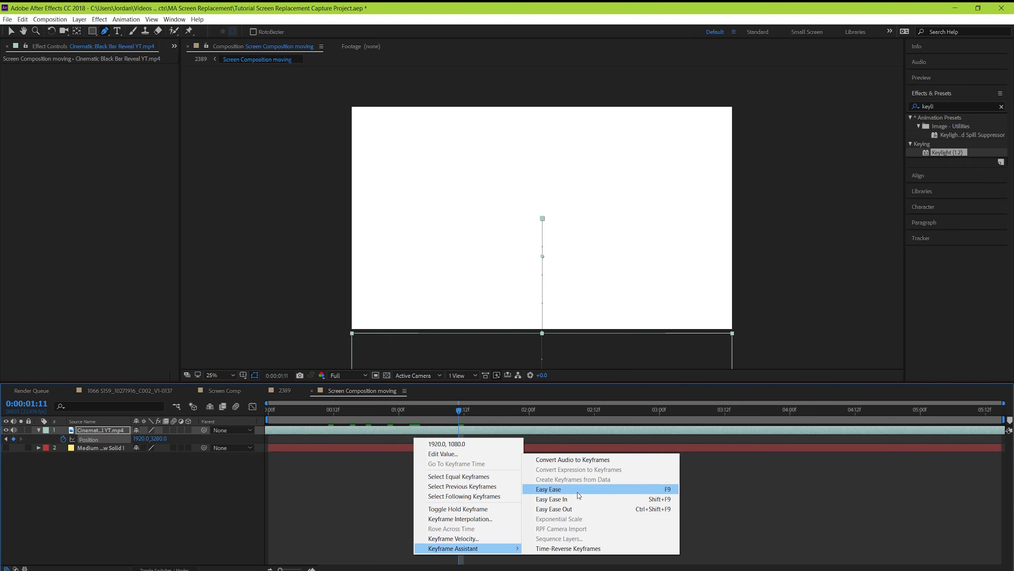
# Easy Ease the clip's Position keyframes and add a white 'Screen Glare' solid masked over the screen.
pyautogui.click(579, 495)
pyautogui.moveTo(459, 409); pyautogui.dragTo(415, 410)
pyautogui.click(267, 437)
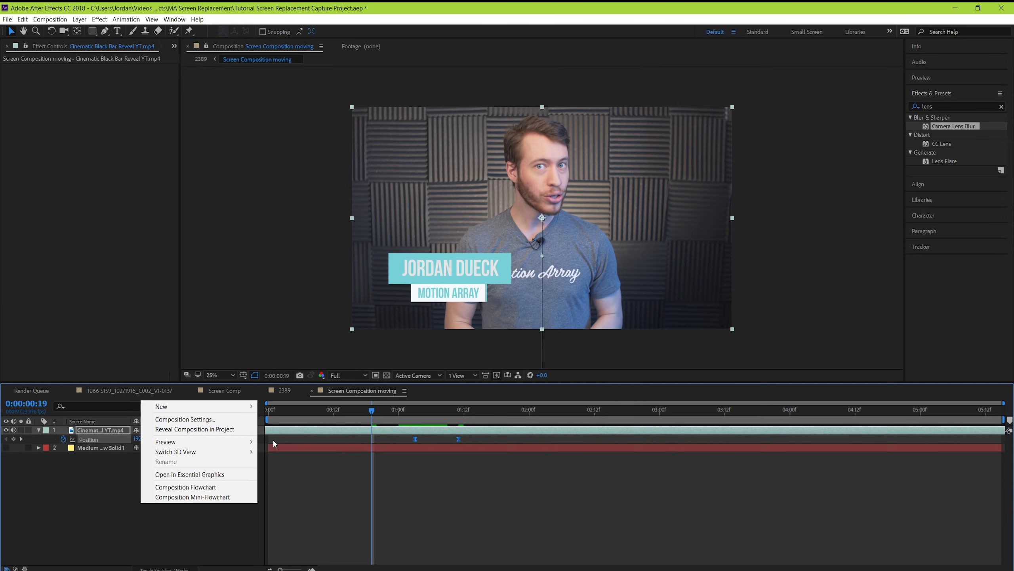
pyautogui.click(272, 440)
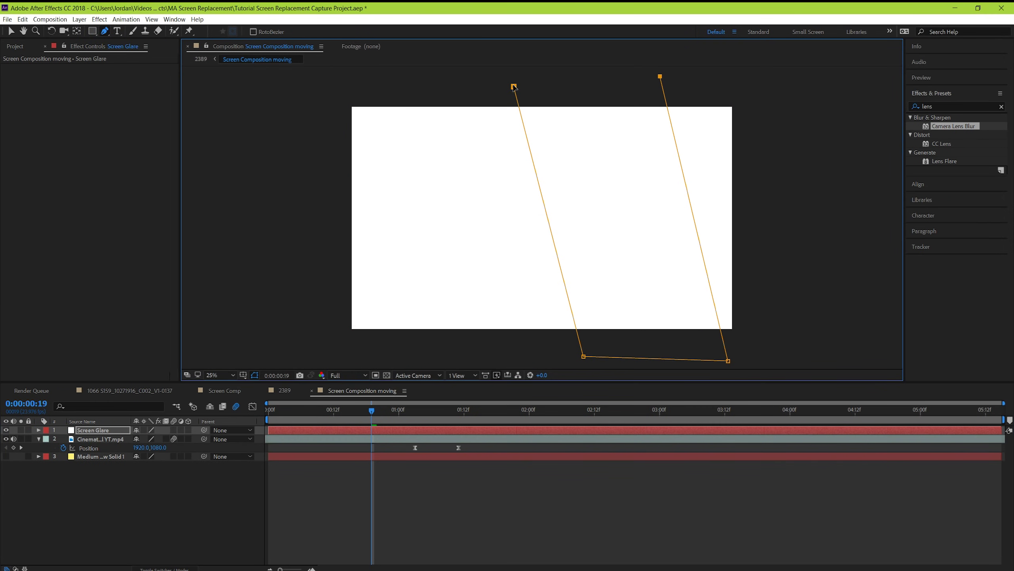
pyautogui.click(514, 86)
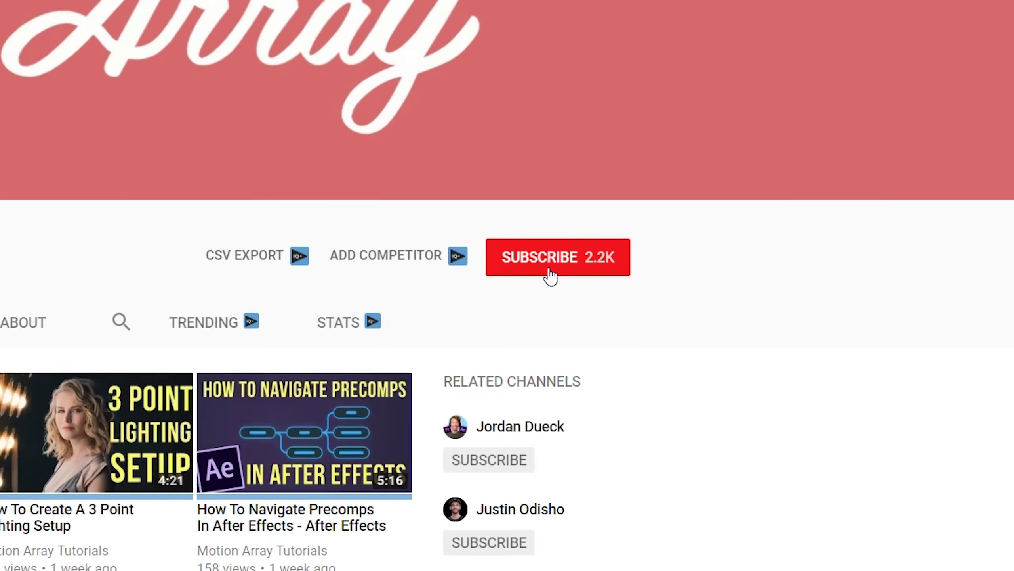
# Subscribe to Motion Array Tutorials on its channel page, which then shows 2.2K subscribers.
pyautogui.click(779, 228)
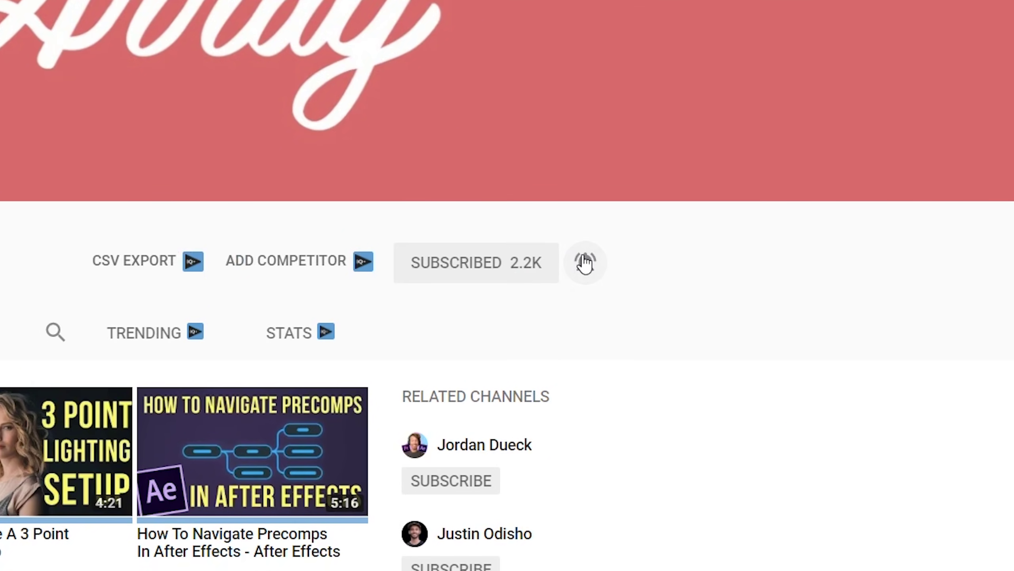